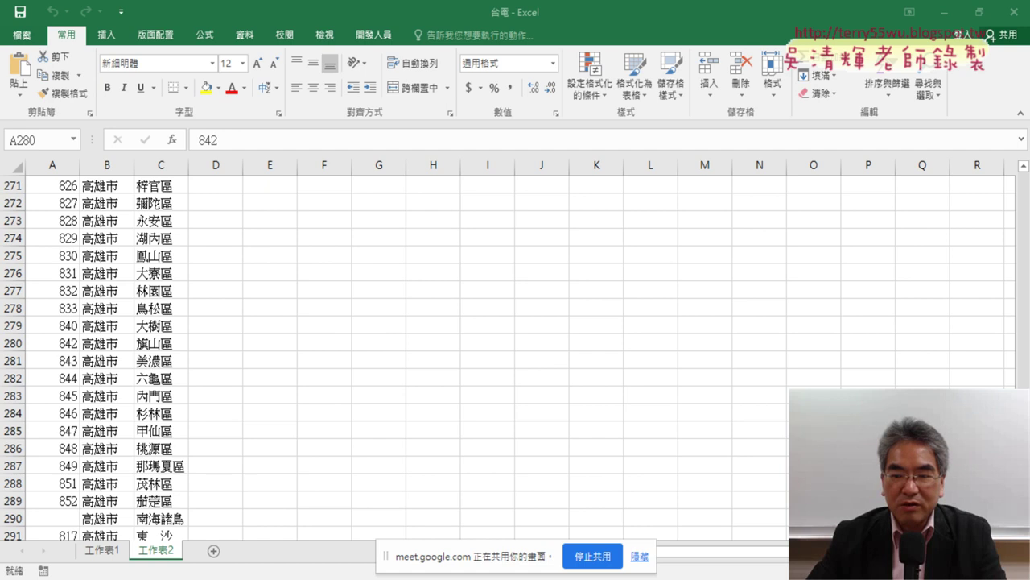
# - Copy the 南海諸島 entry in C290 of the 台電 sheet and switch to the postal-code workbook
pyautogui.click(644, 557)
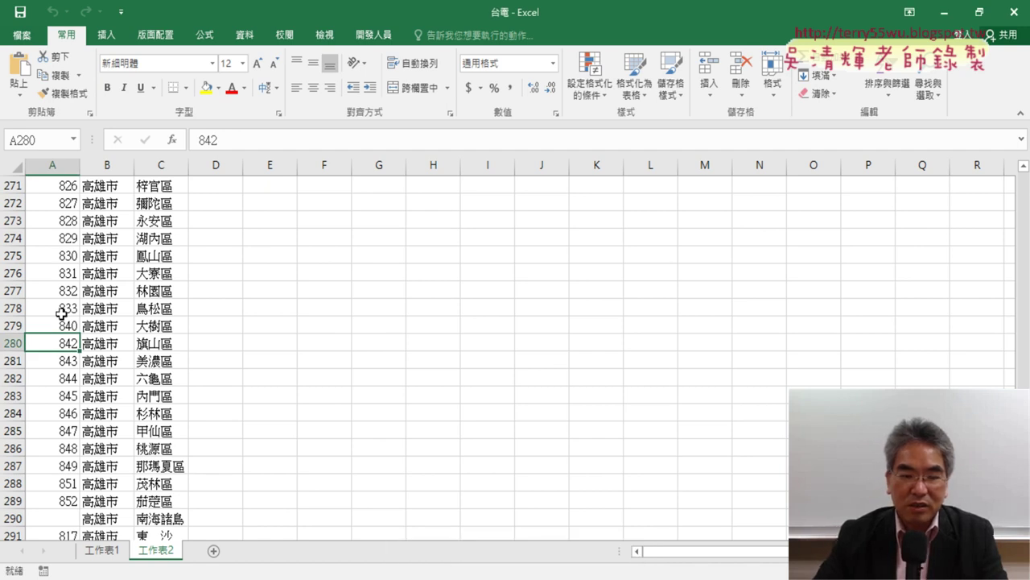
pyautogui.hotkey('ctrl', 'Home')
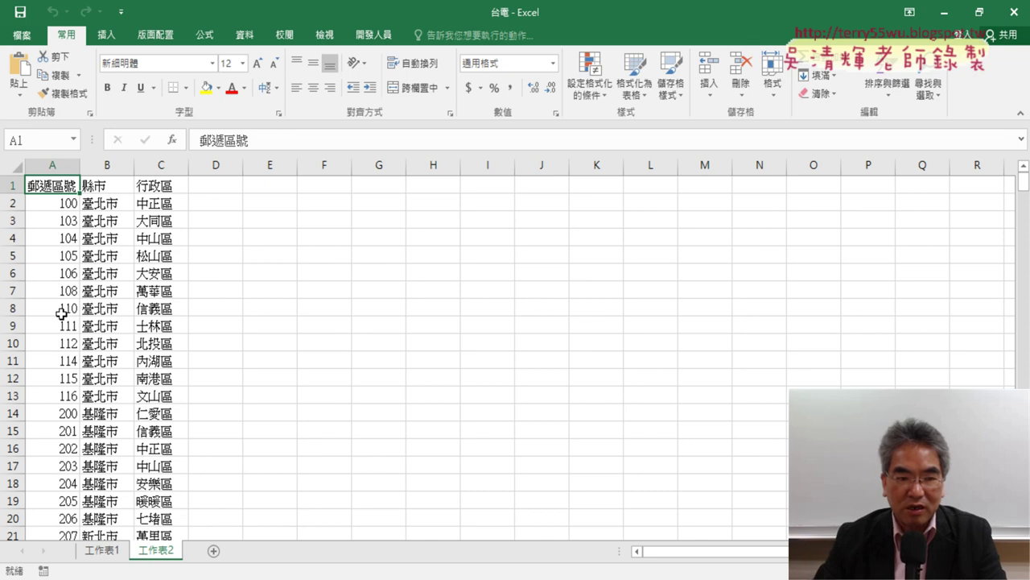
pyautogui.hotkey('ctrl', 'Down')
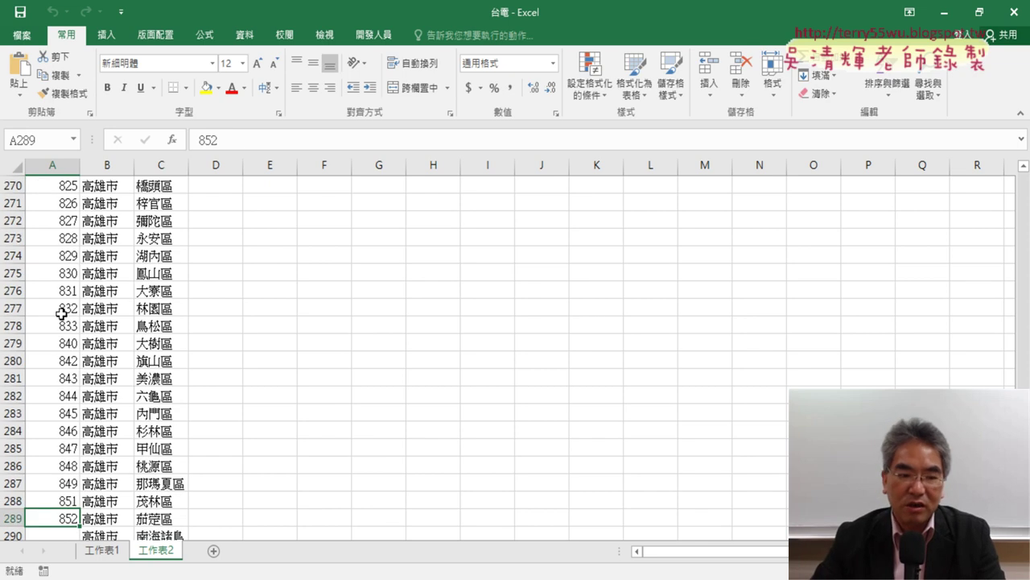
pyautogui.press('Down')
pyautogui.press('Down')
pyautogui.press('Down')
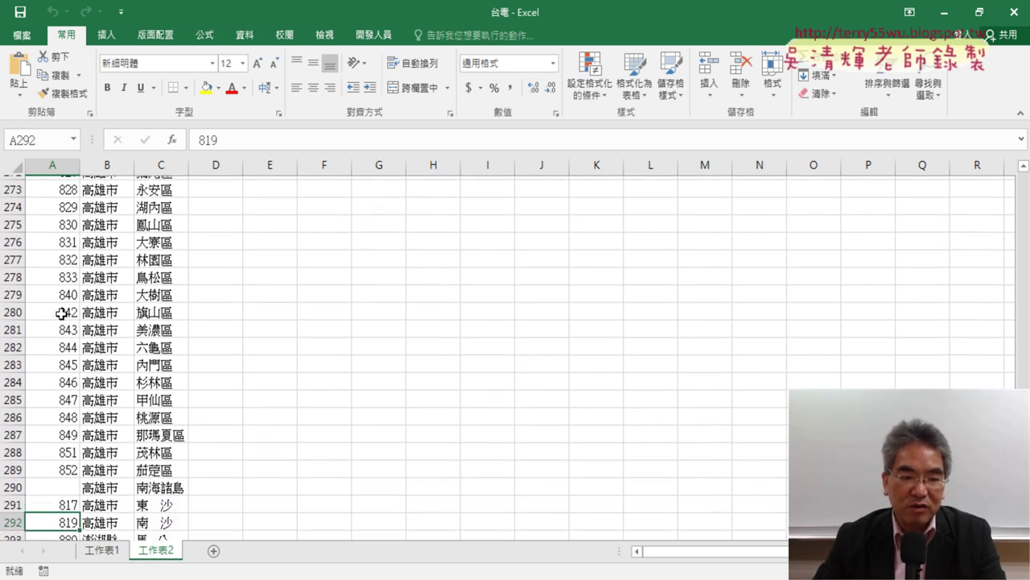
pyautogui.press('Up')
pyautogui.press('Up')
pyautogui.press('Right')
pyautogui.press('Right')
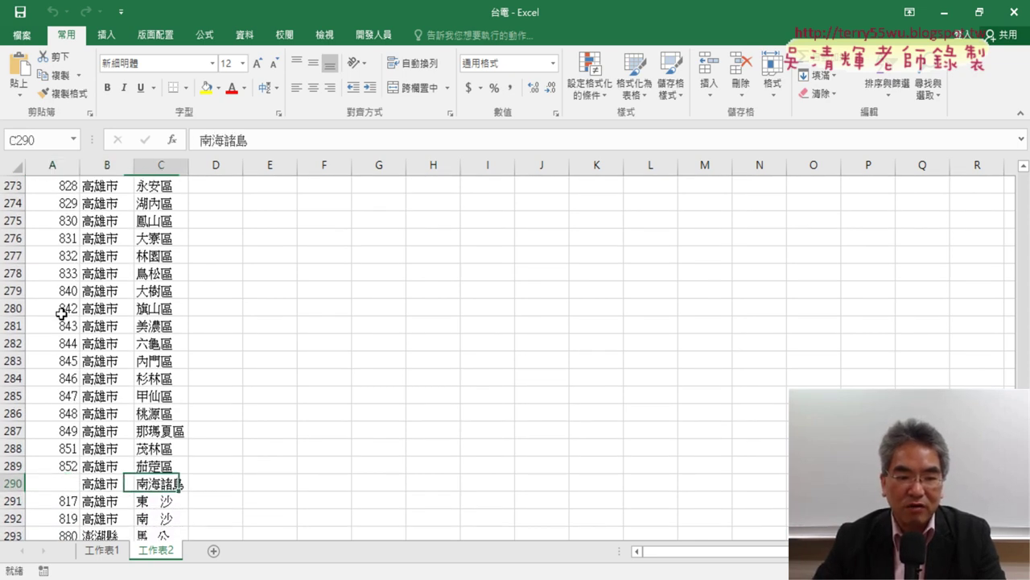
pyautogui.press('Right')
pyautogui.press('Left')
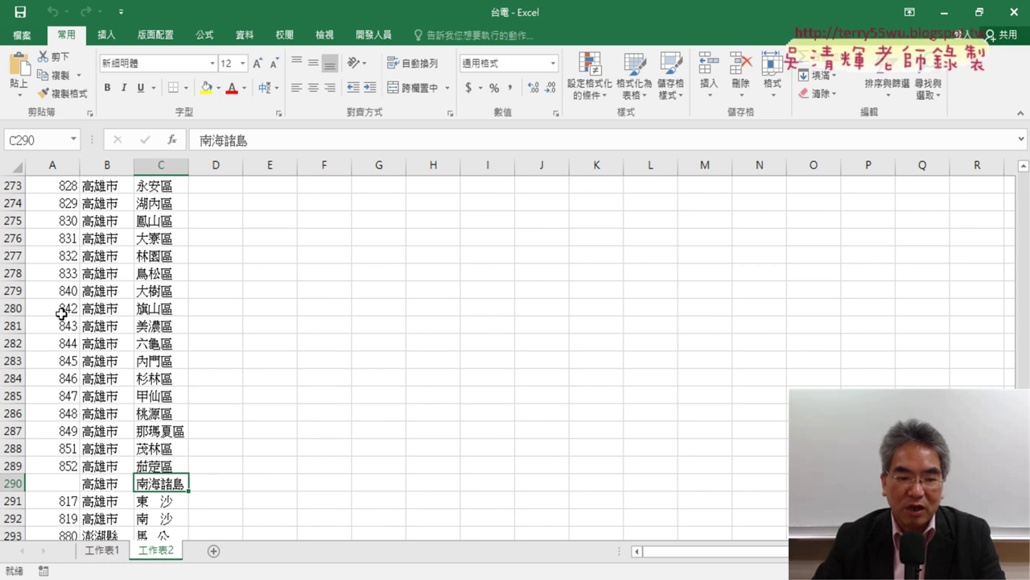
pyautogui.hotkey('ctrl', 'c')
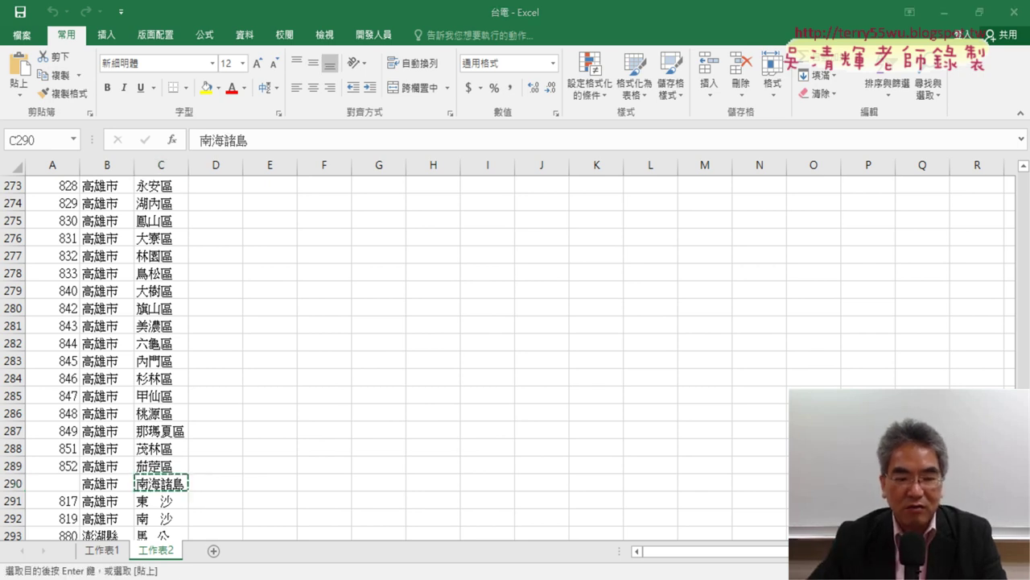
pyautogui.click(245, 576)
pyautogui.click(137, 530)
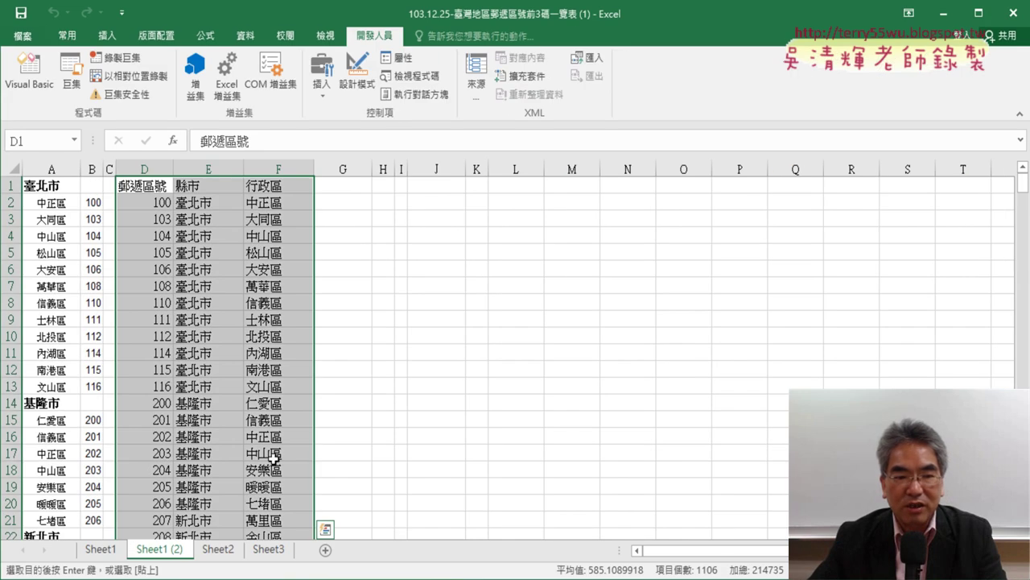
# - Search the postal-code list for 南海諸島 until its heading in A303 is found, then close Find
pyautogui.click(185, 388)
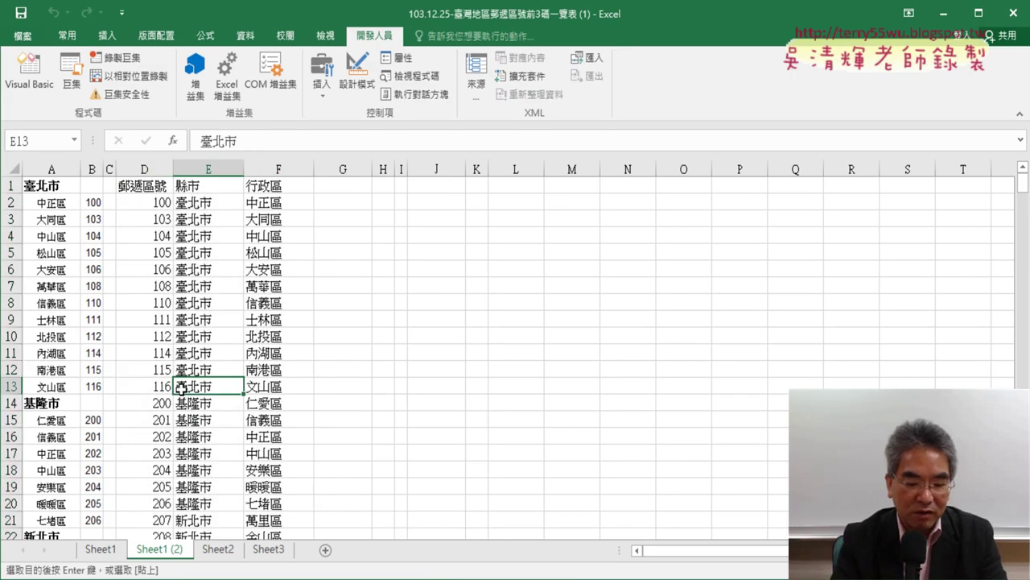
pyautogui.hotkey('ctrl', 'f')
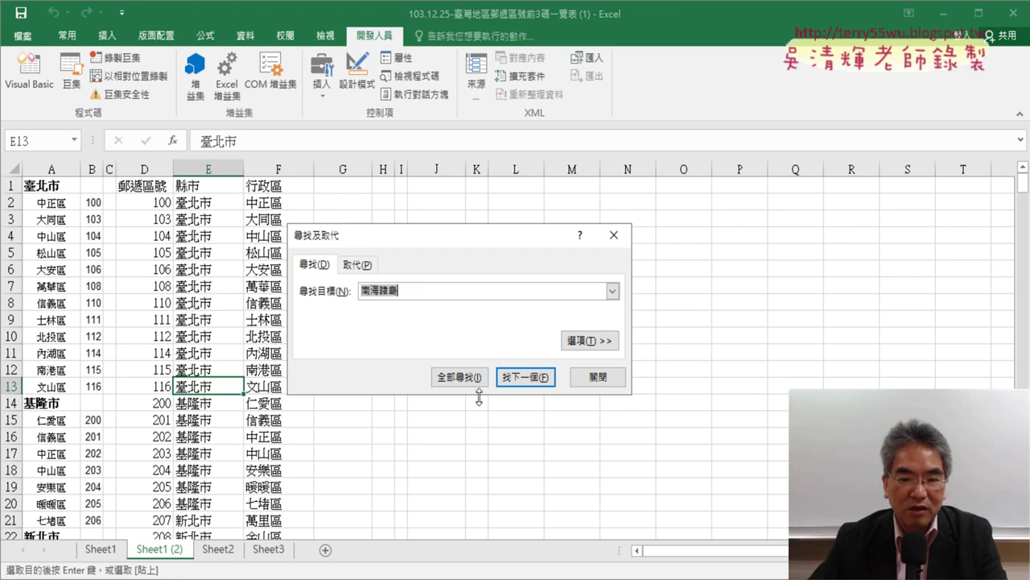
pyautogui.click(519, 378)
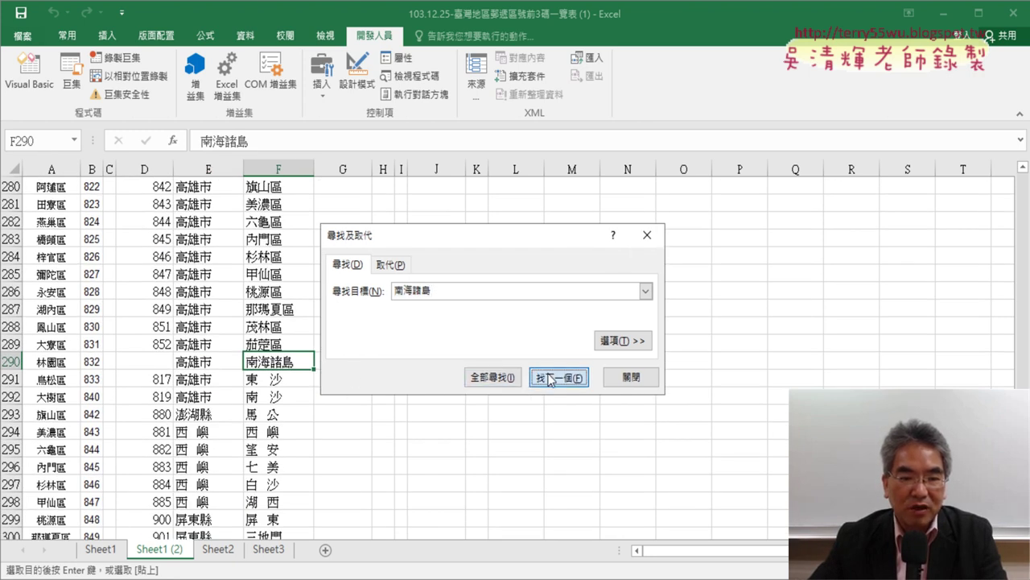
pyautogui.click(537, 377)
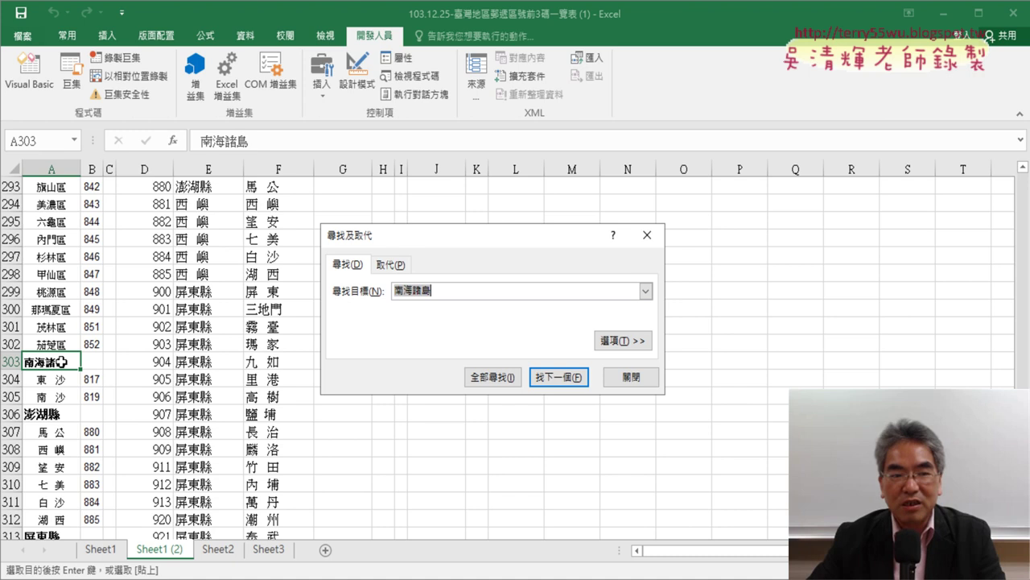
pyautogui.click(632, 376)
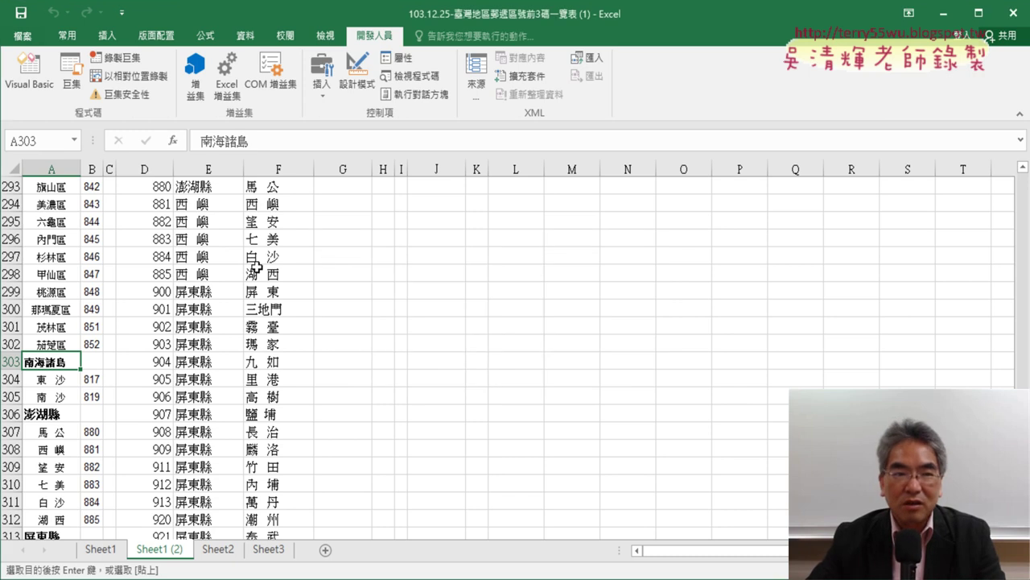
# - Clear the old macro output from columns D:F of the sheet
pyautogui.click(29, 72)
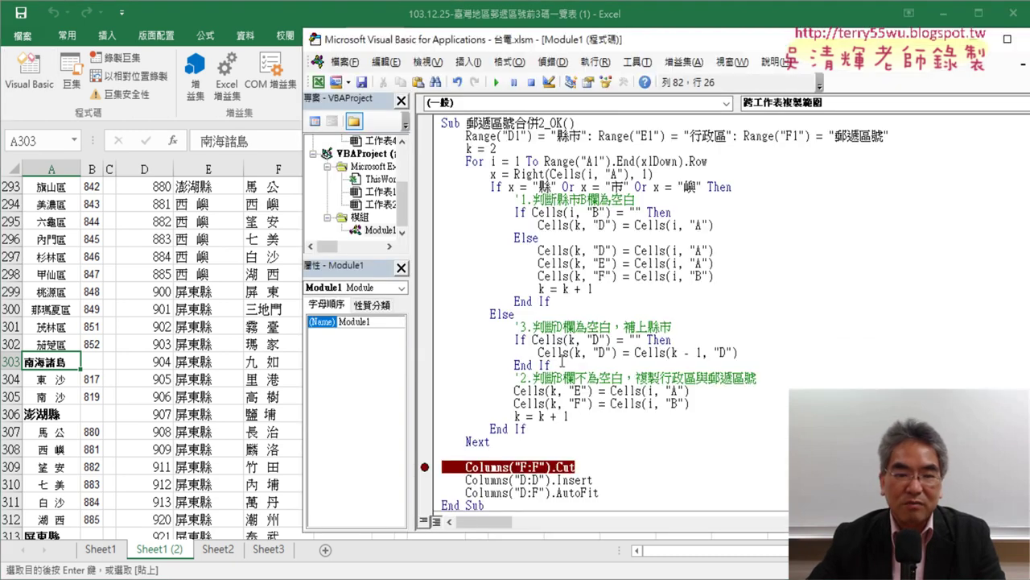
pyautogui.moveTo(147, 167); pyautogui.dragTo(254, 167)
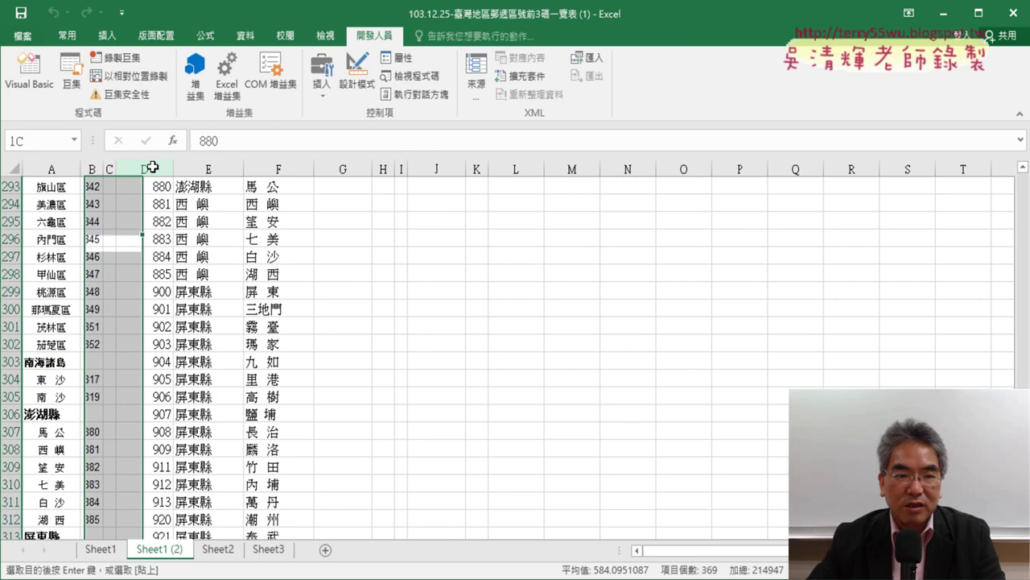
pyautogui.press('Delete')
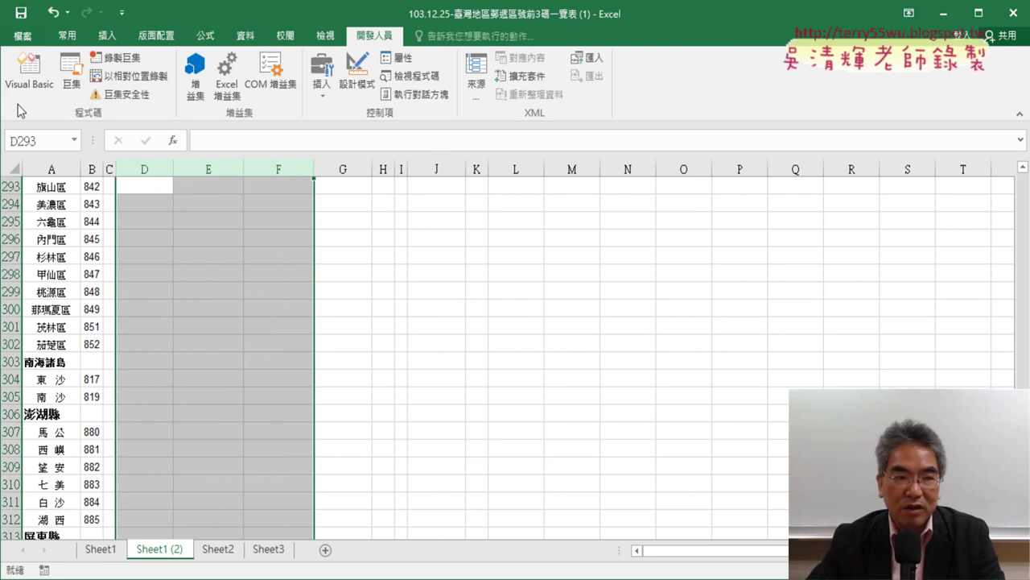
# - Add Or x = "島" after the Or x = "嶼" clause in the macro's If condition
pyautogui.click(29, 73)
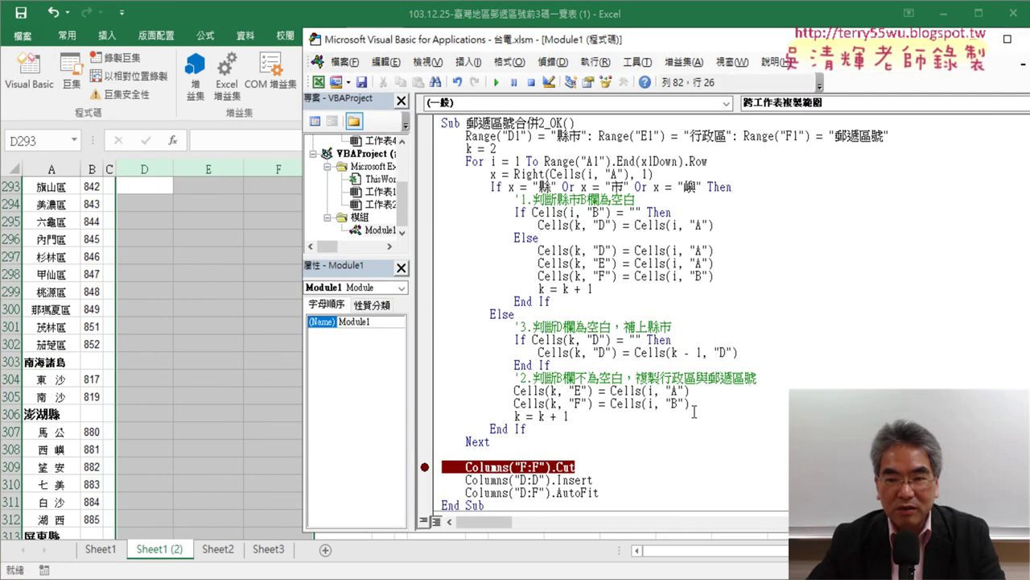
pyautogui.scroll(2, 696, 411)
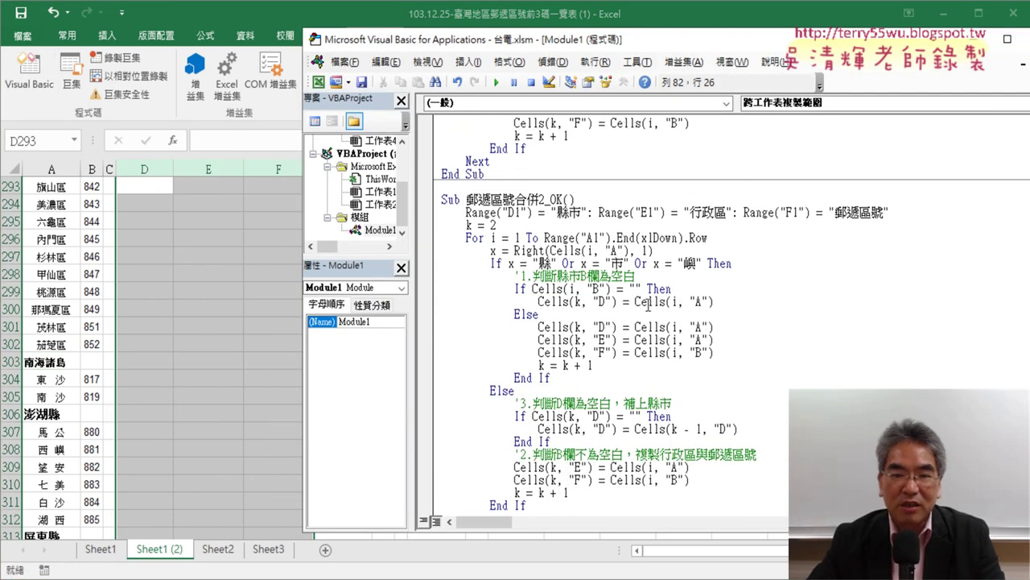
pyautogui.moveTo(508, 266)
pyautogui.mouseDown()
pyautogui.moveTo(697, 265)
pyautogui.moveTo(630, 263)
pyautogui.mouseUp()
pyautogui.click(699, 263)
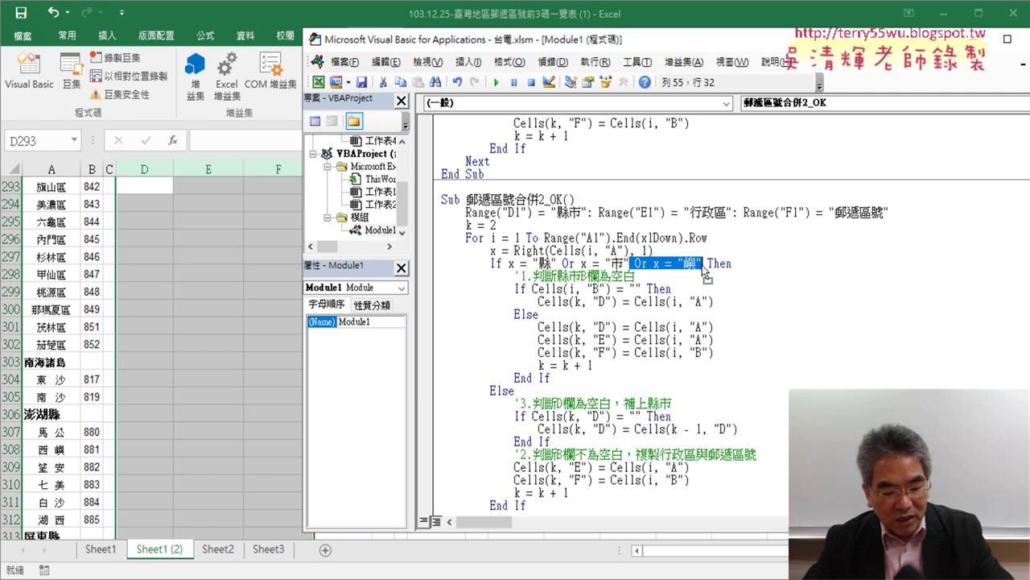
pyautogui.moveTo(703, 271); pyautogui.dragTo(721, 263)
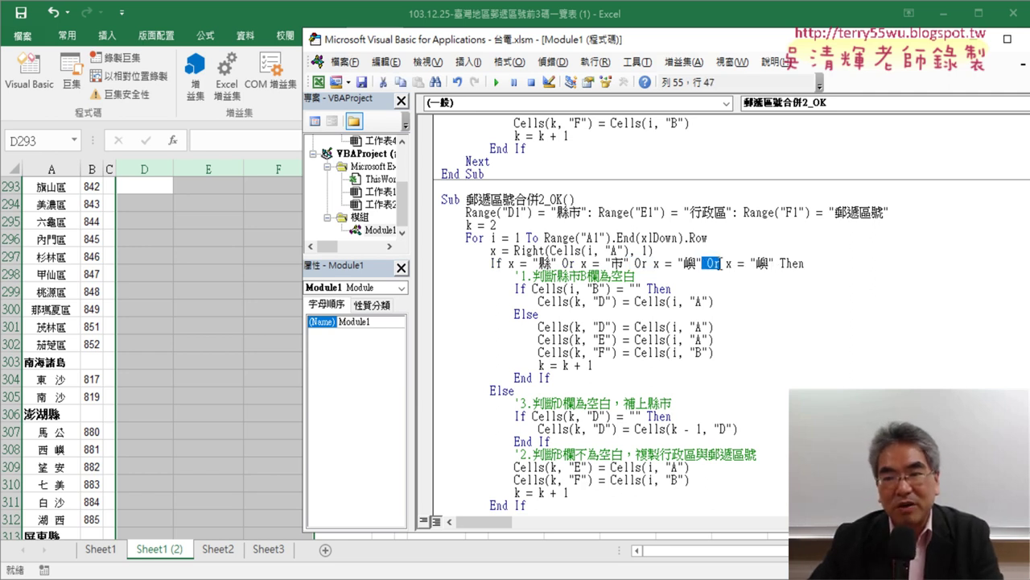
pyautogui.press('Right')
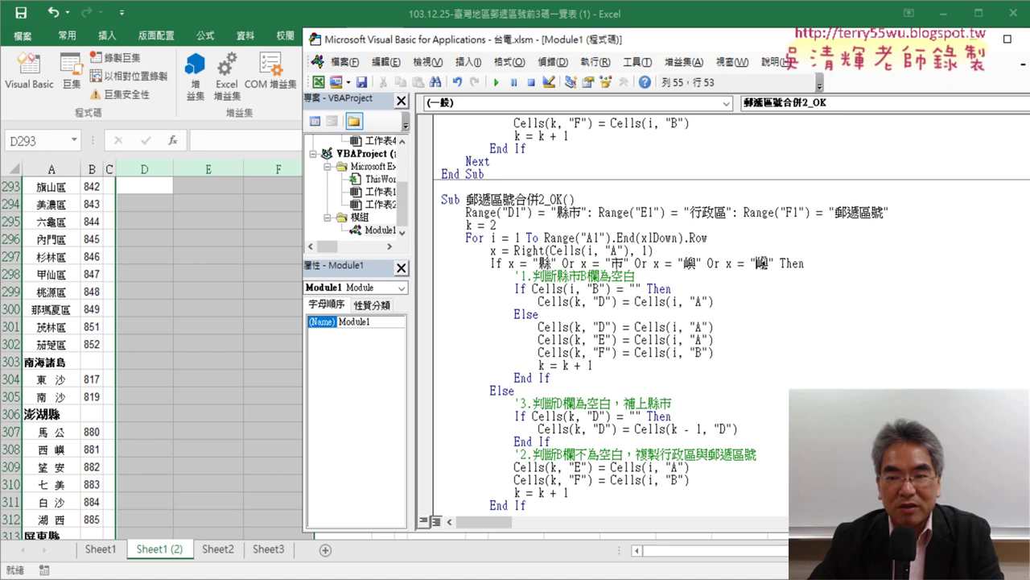
pyautogui.moveTo(756, 263); pyautogui.dragTo(767, 265)
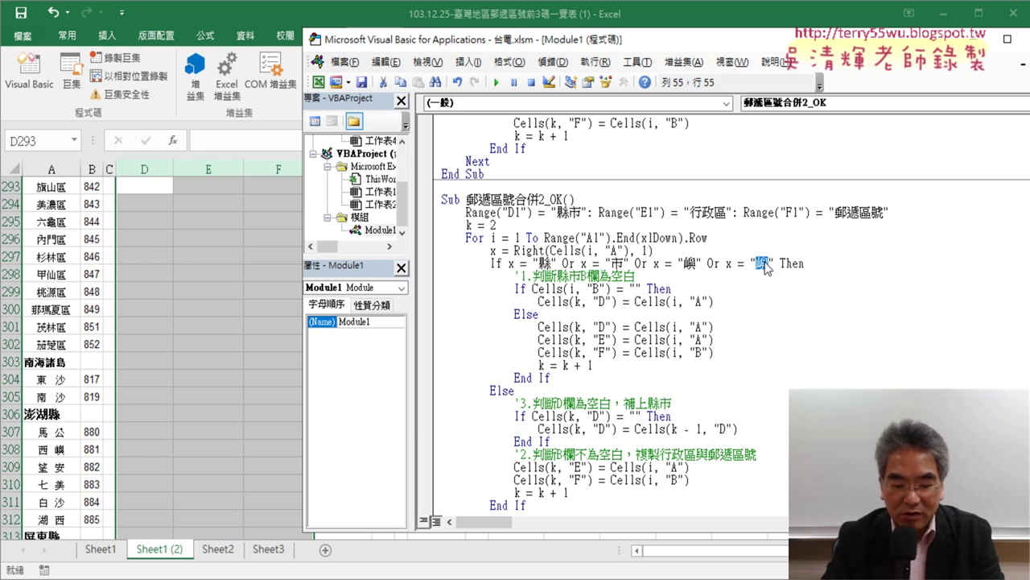
pyautogui.write('島')
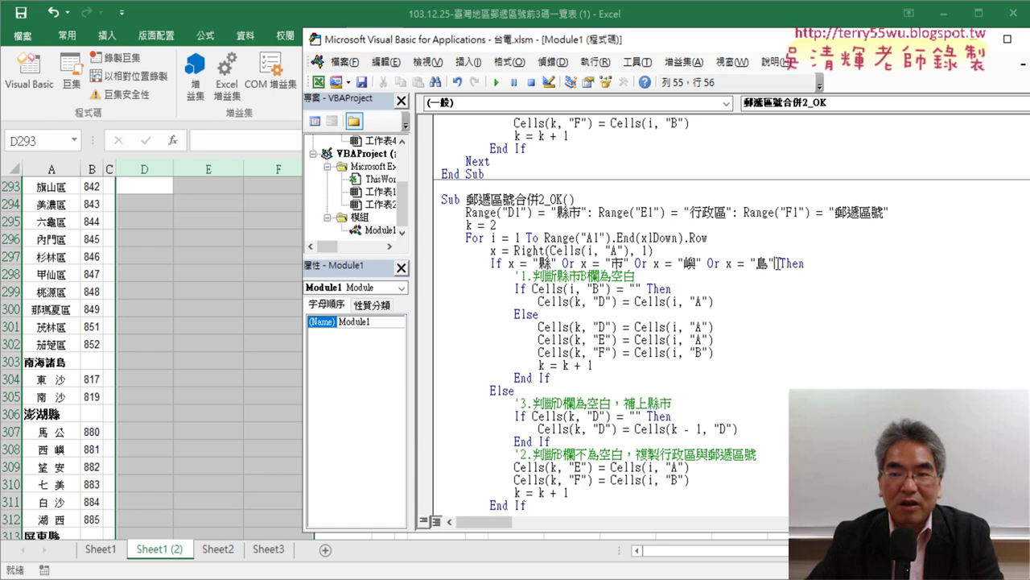
pyautogui.moveTo(775, 263); pyautogui.dragTo(708, 267)
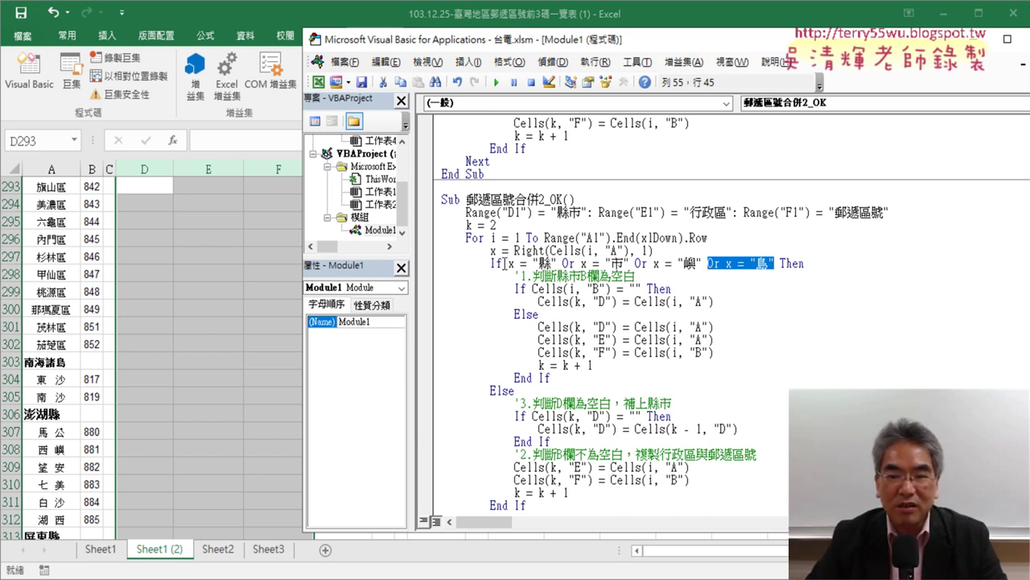
pyautogui.moveTo(505, 263); pyautogui.dragTo(779, 265)
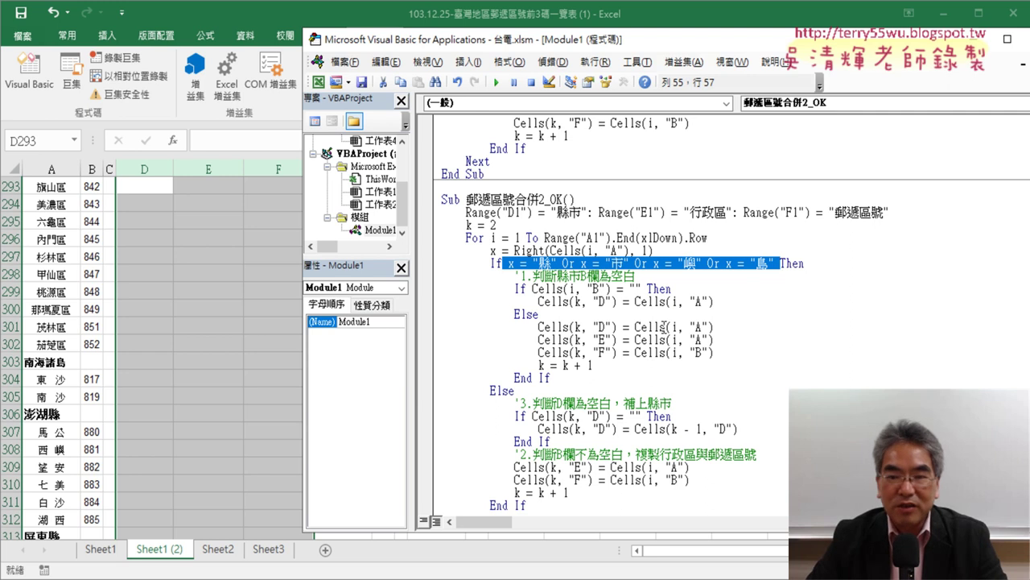
pyautogui.click(776, 274)
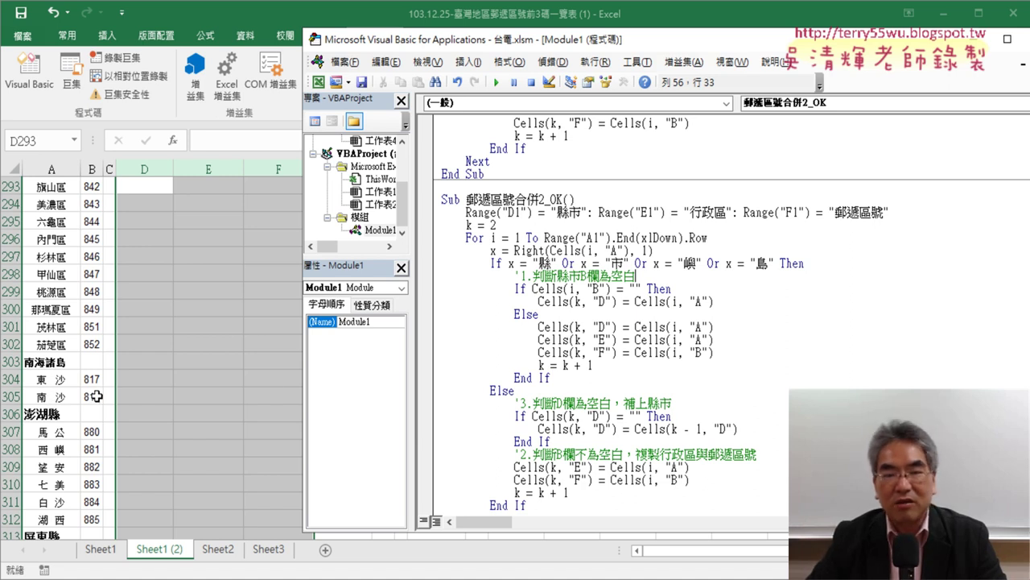
pyautogui.click(561, 380)
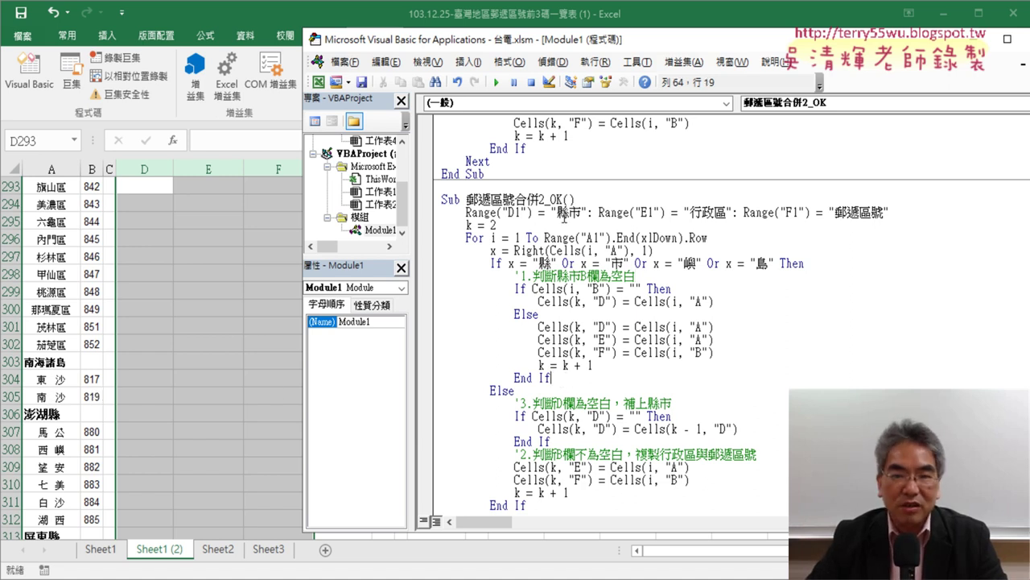
# - Run the macro to its breakpoint and check the two 南海諸島 rows in D290:F291
pyautogui.click(496, 82)
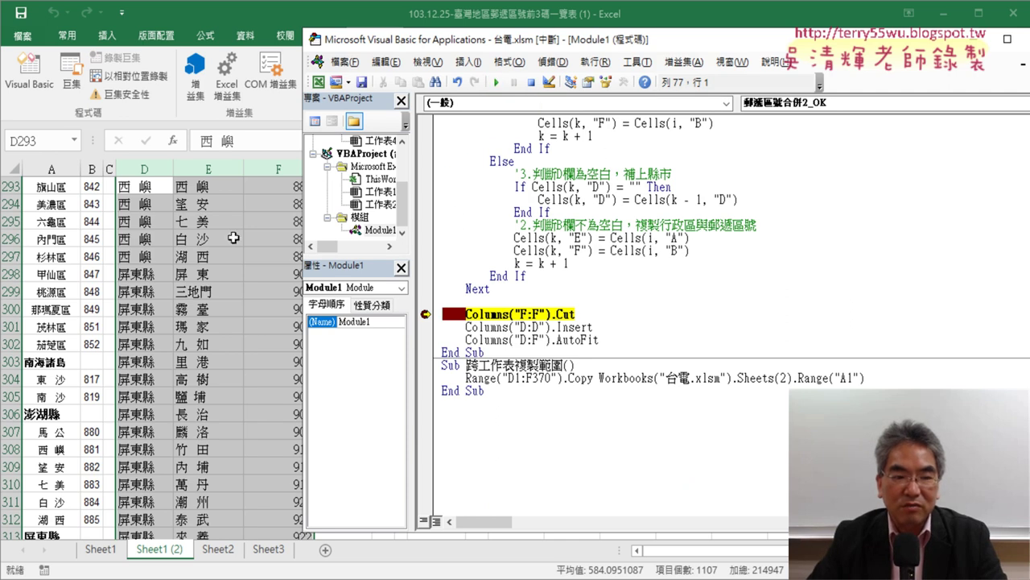
pyautogui.click(132, 296)
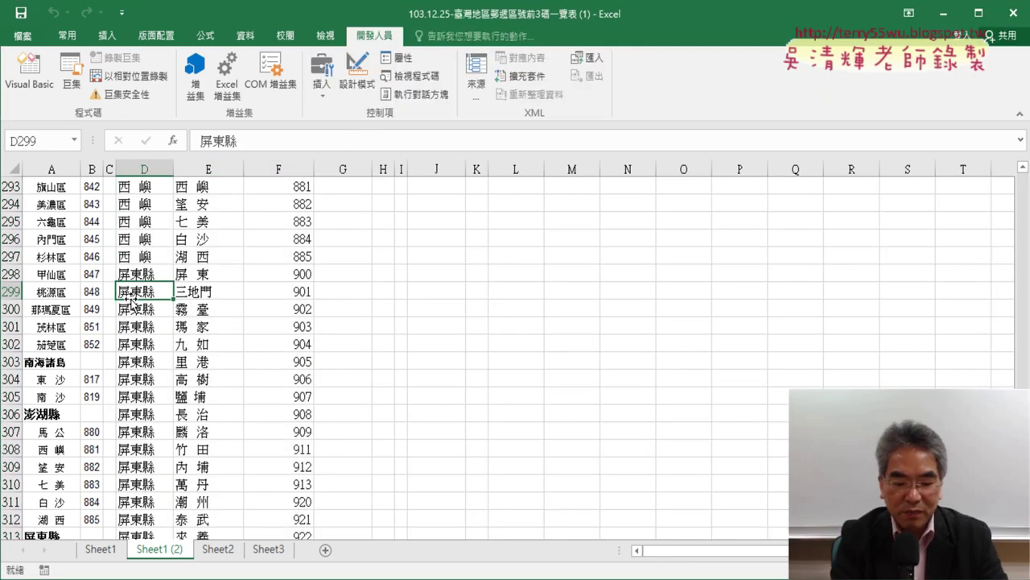
pyautogui.hotkey('ctrl', 'f')
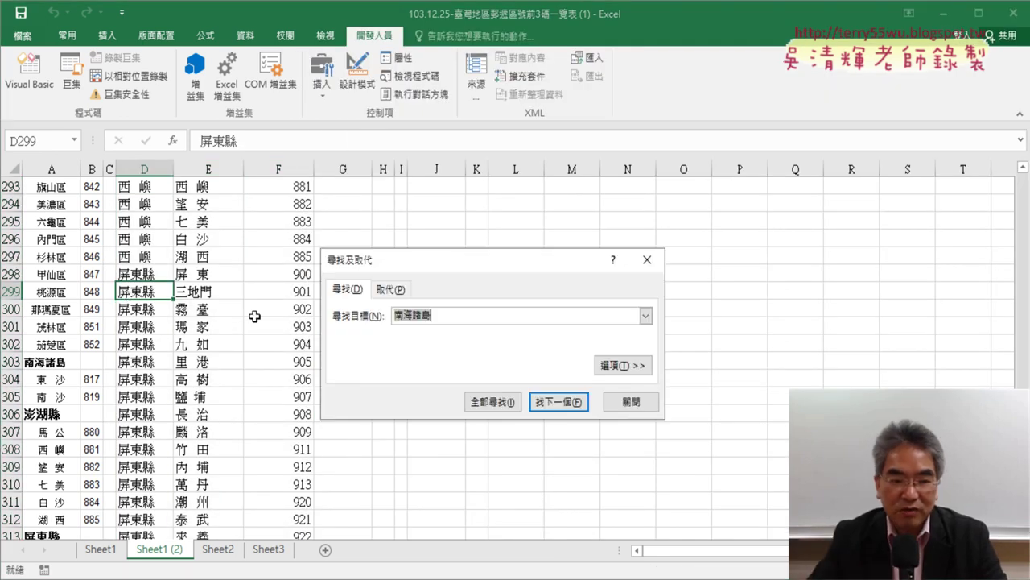
pyautogui.click(560, 408)
pyautogui.click(559, 409)
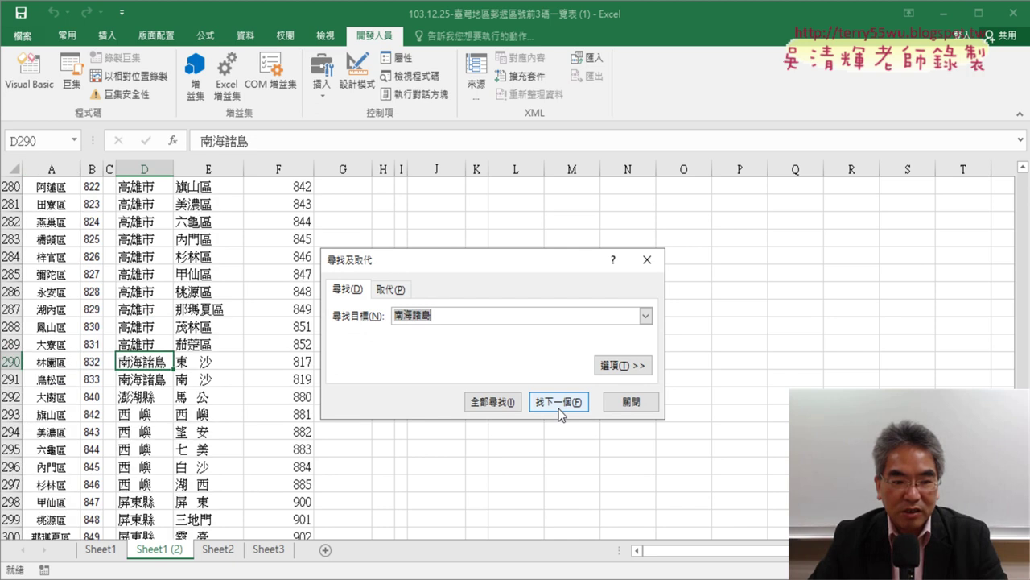
pyautogui.moveTo(158, 363); pyautogui.dragTo(293, 380)
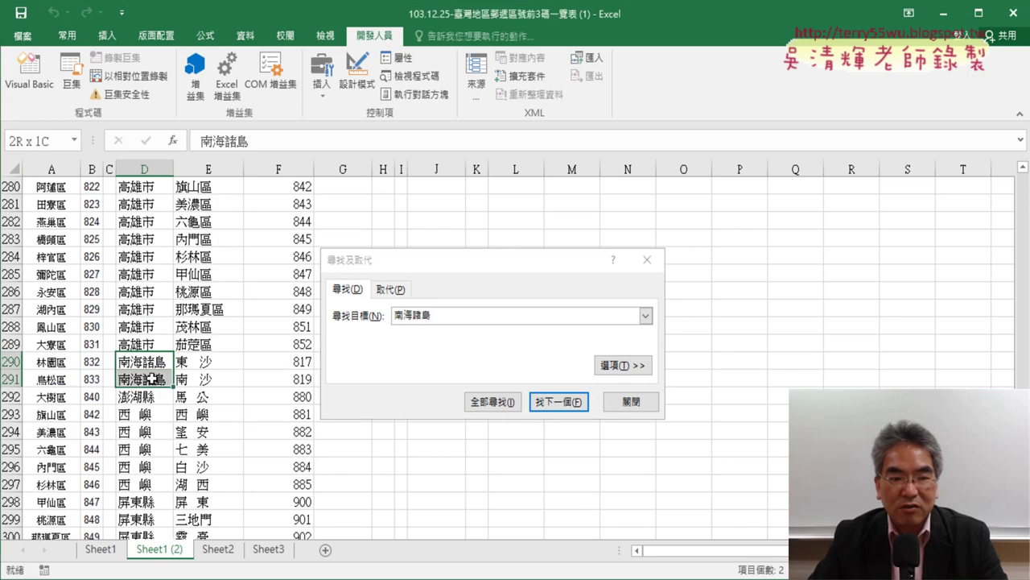
pyautogui.click(465, 263)
pyautogui.moveTo(464, 263); pyautogui.dragTo(619, 261)
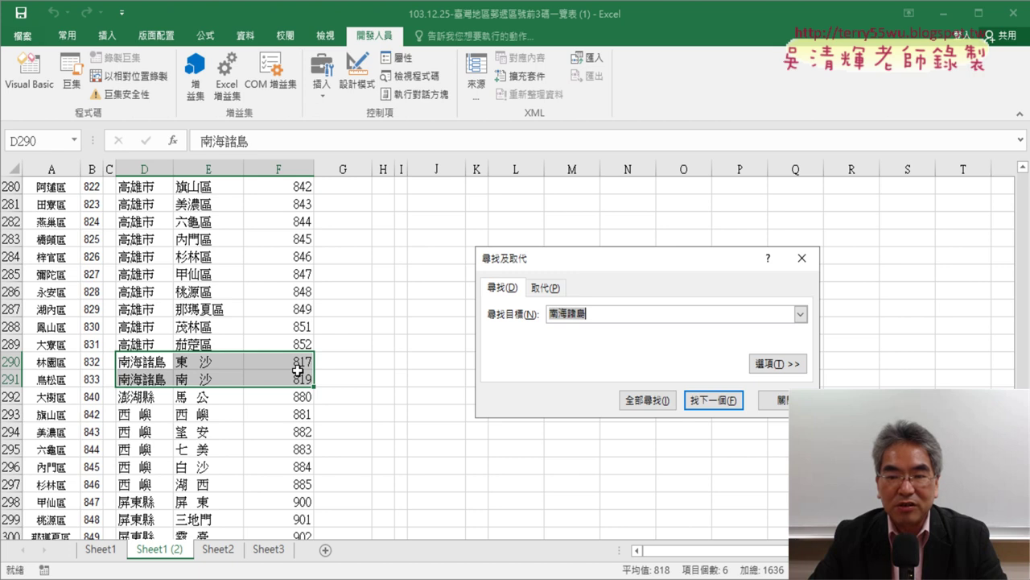
pyautogui.click(774, 401)
# - Resume the paused macro so it finishes, then return to the top of the sheet
pyautogui.click(29, 72)
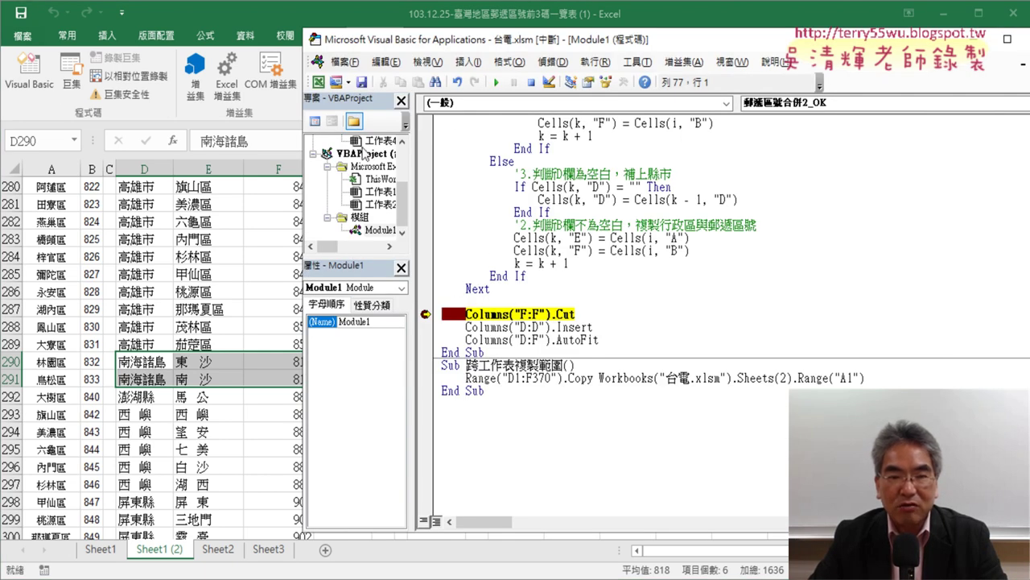
pyautogui.click(496, 83)
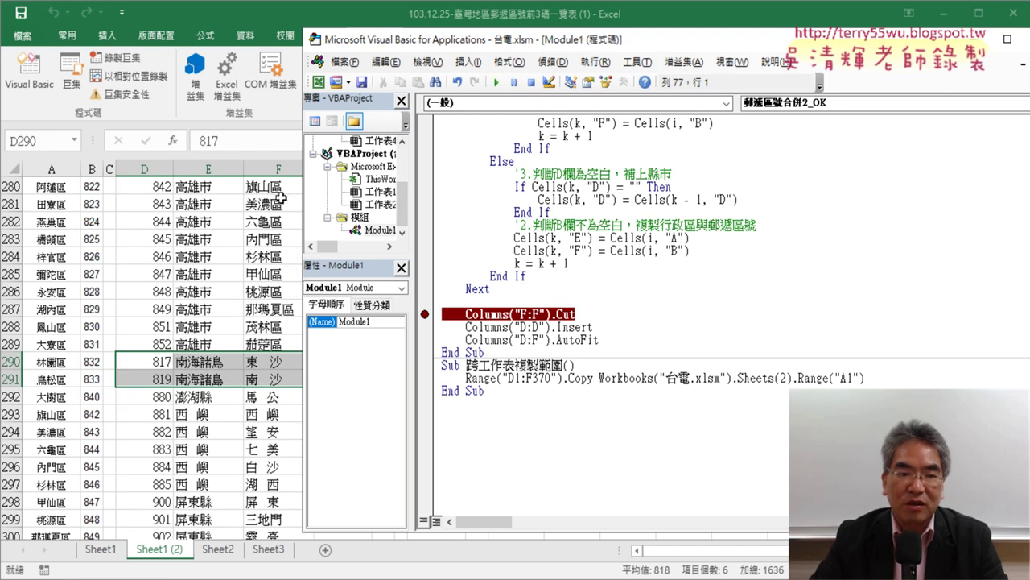
pyautogui.click(170, 237)
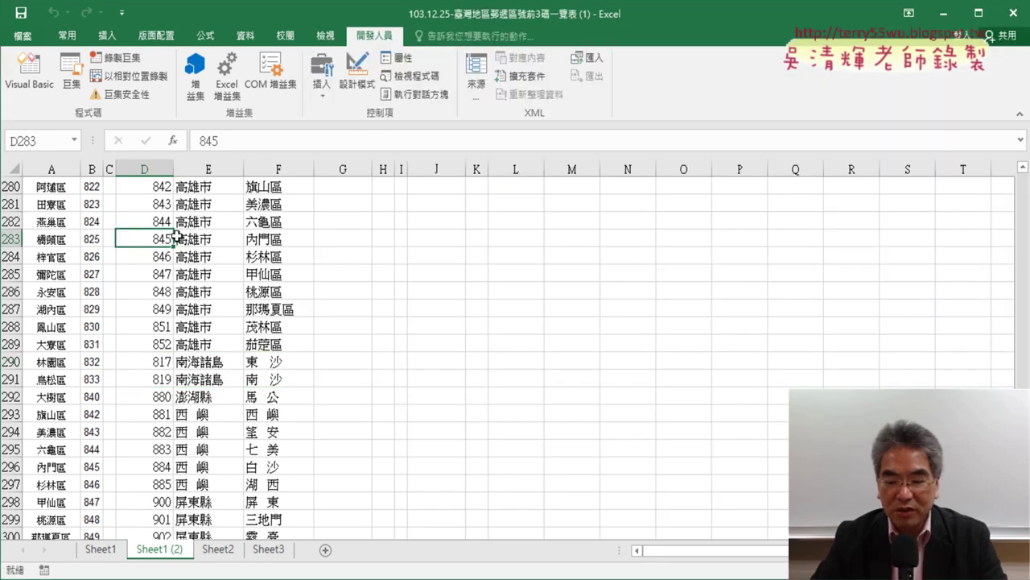
pyautogui.hotkey('ctrl', 'Up')
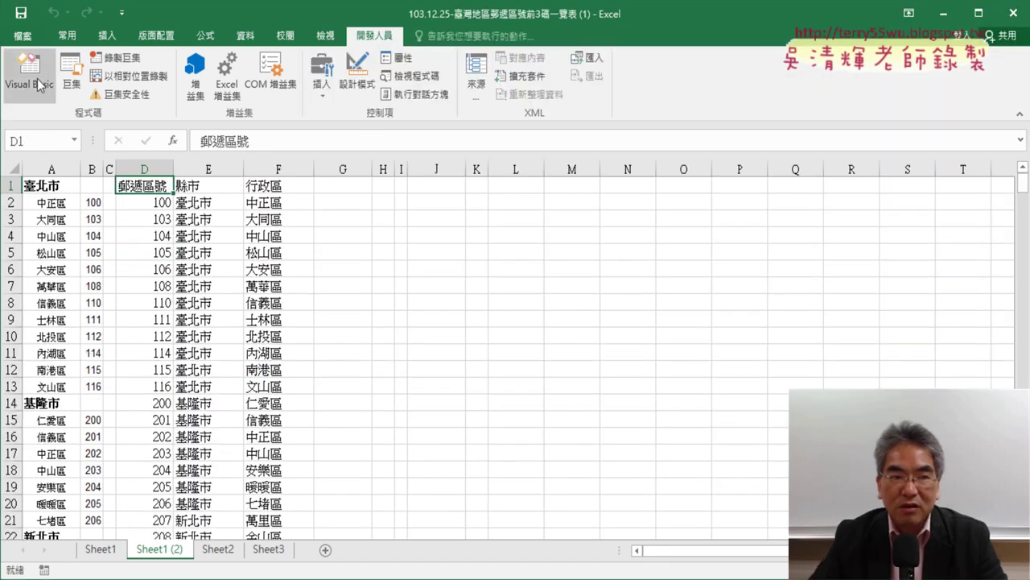
# - Run the 跨工作表複製範圍 macro to copy the postal-code table into the 台電 workbook
pyautogui.click(38, 86)
pyautogui.click(618, 379)
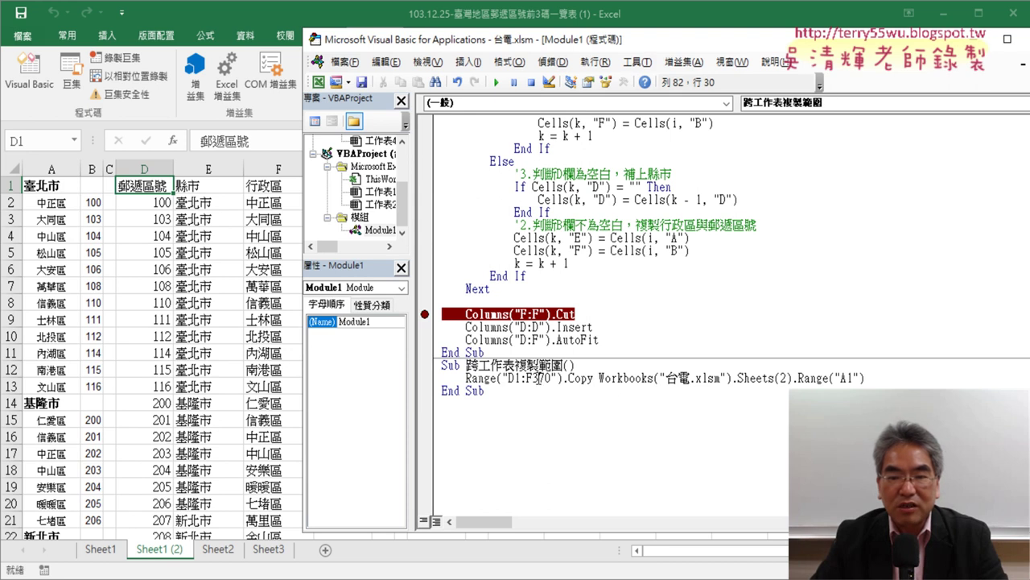
pyautogui.click(498, 83)
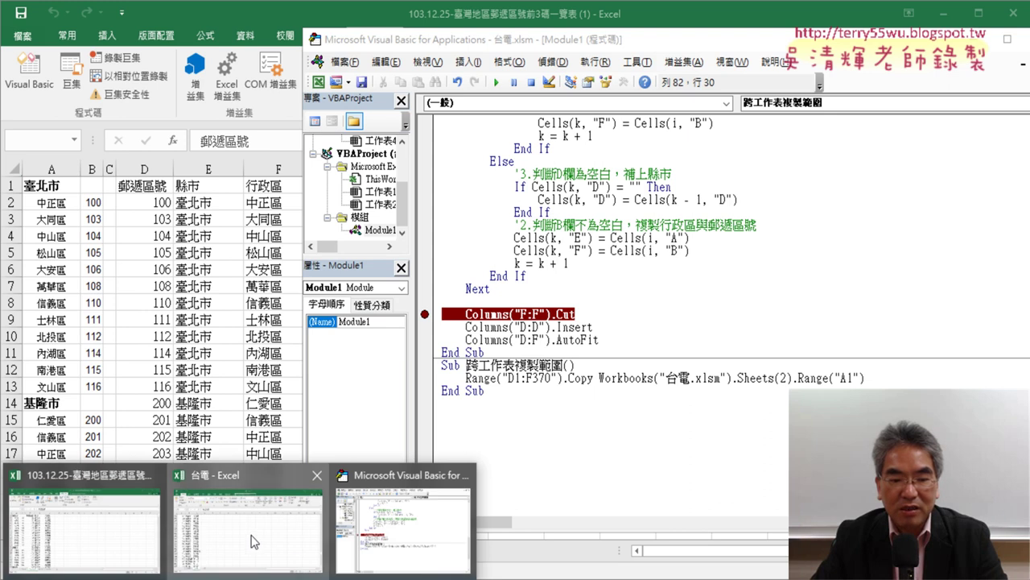
# - In the 台電 workbook, check the 南海諸島 rows and the new 工作表2, then show 工作表1
pyautogui.click(233, 515)
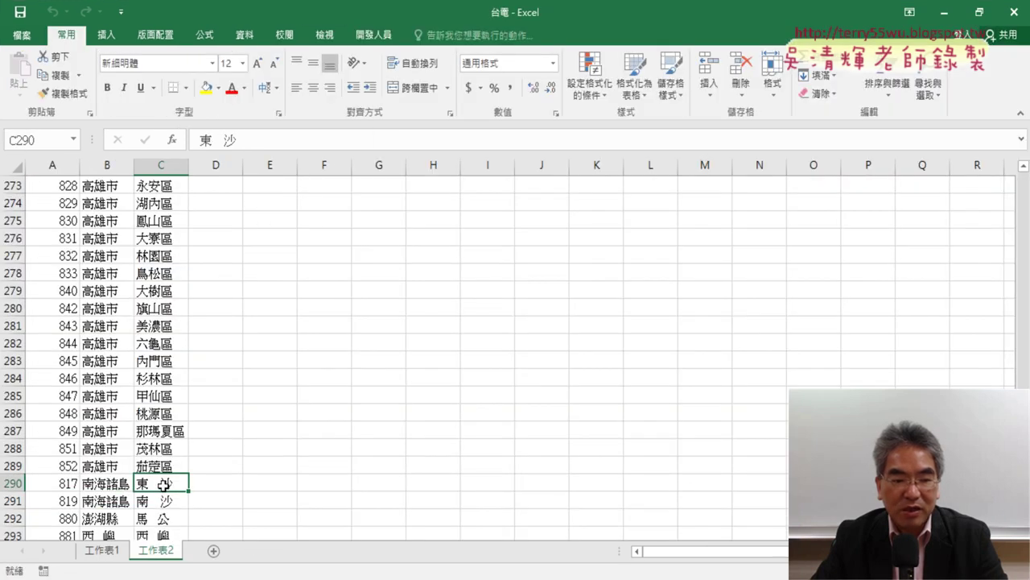
pyautogui.scroll(-1, 164, 484)
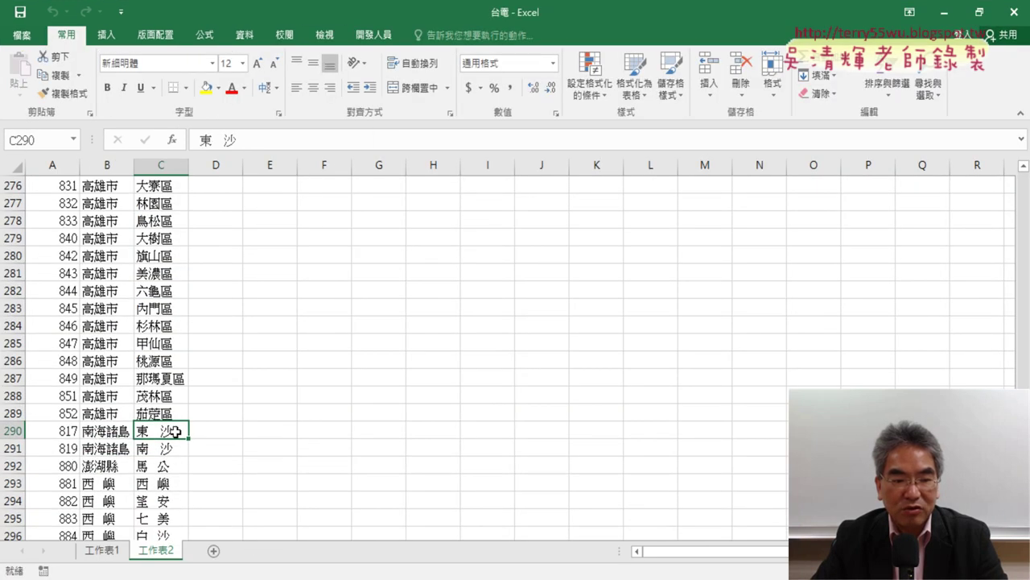
pyautogui.moveTo(171, 432); pyautogui.dragTo(63, 447)
pyautogui.click(64, 446)
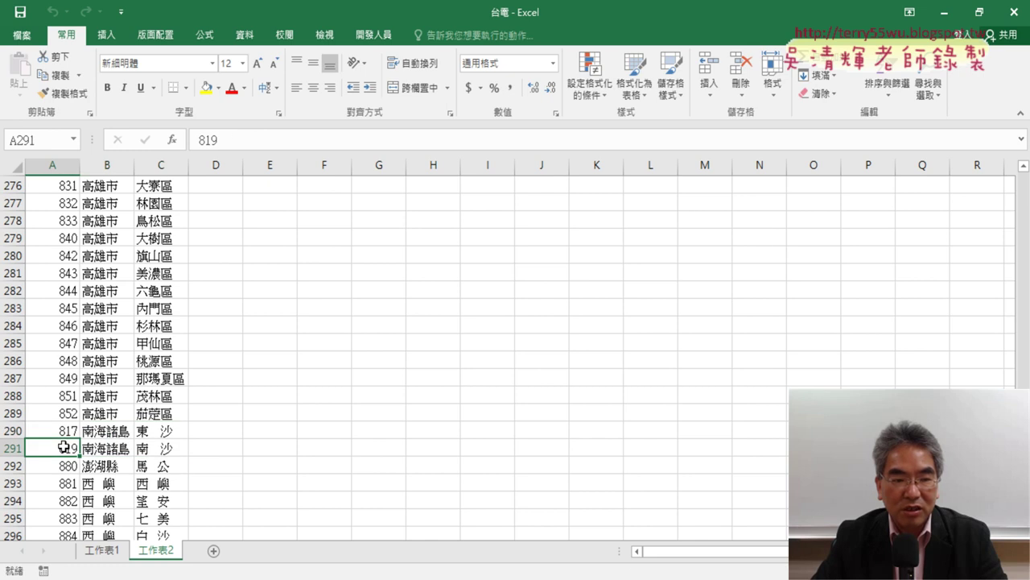
pyautogui.click(102, 550)
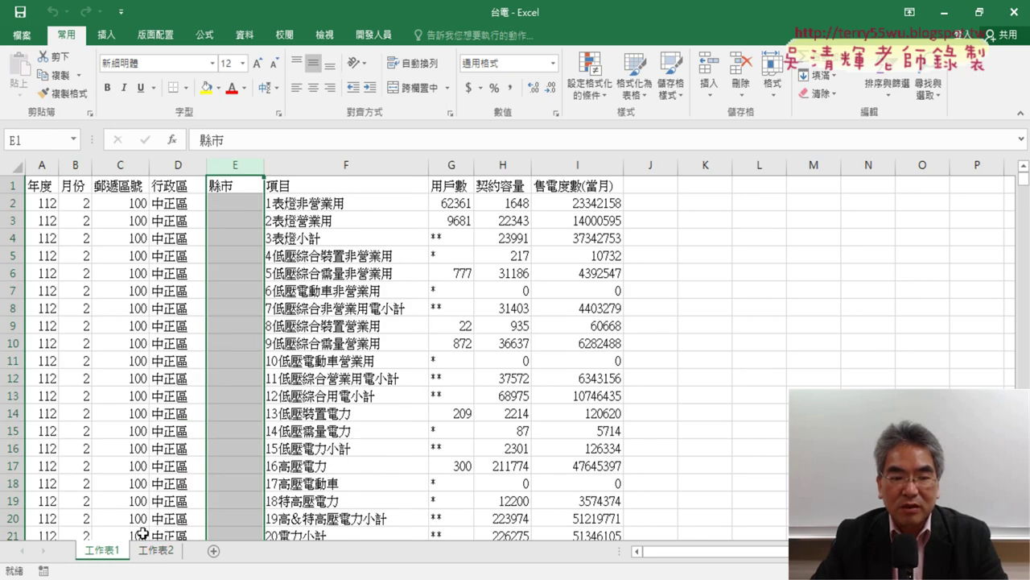
pyautogui.click(158, 551)
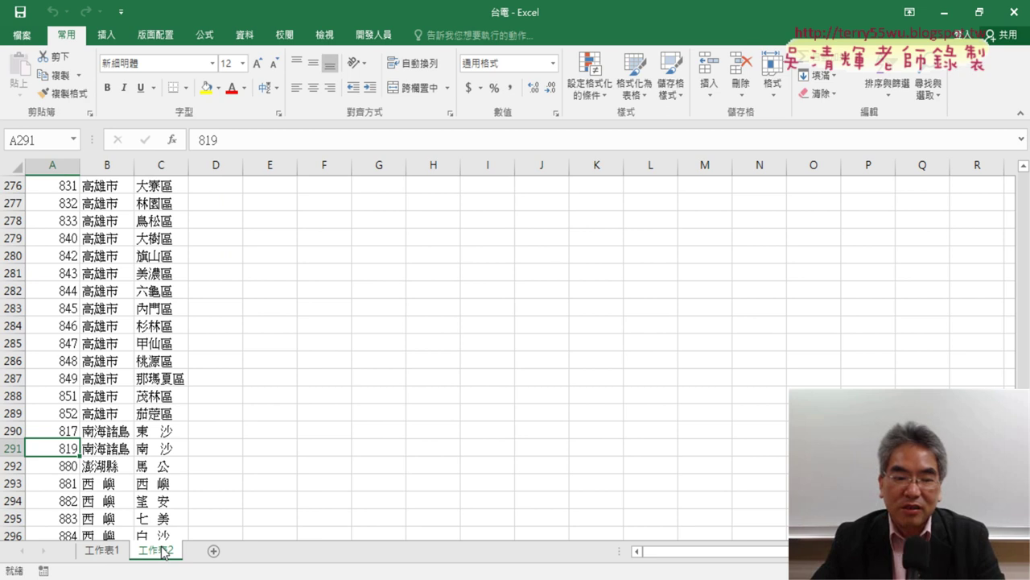
pyautogui.click(110, 553)
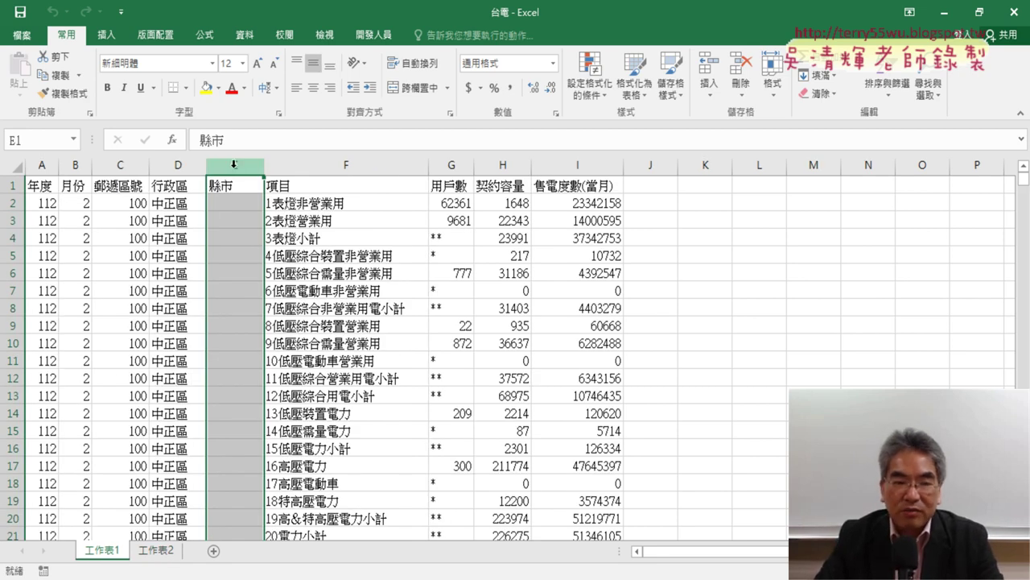
pyautogui.click(43, 169)
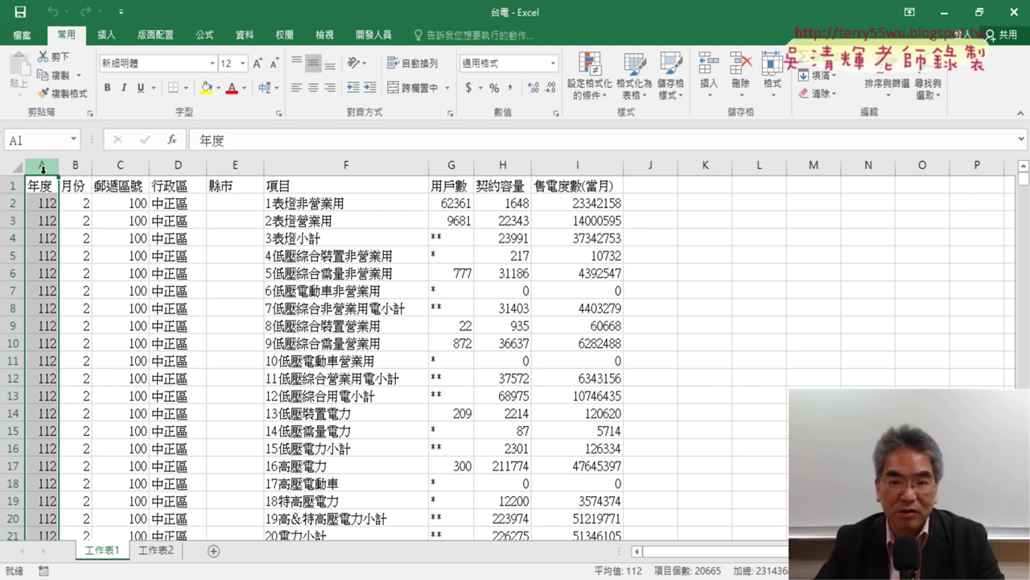
# - Format the 售電度數(當月) figures from I2 down with comma style and zero decimals
pyautogui.click(588, 167)
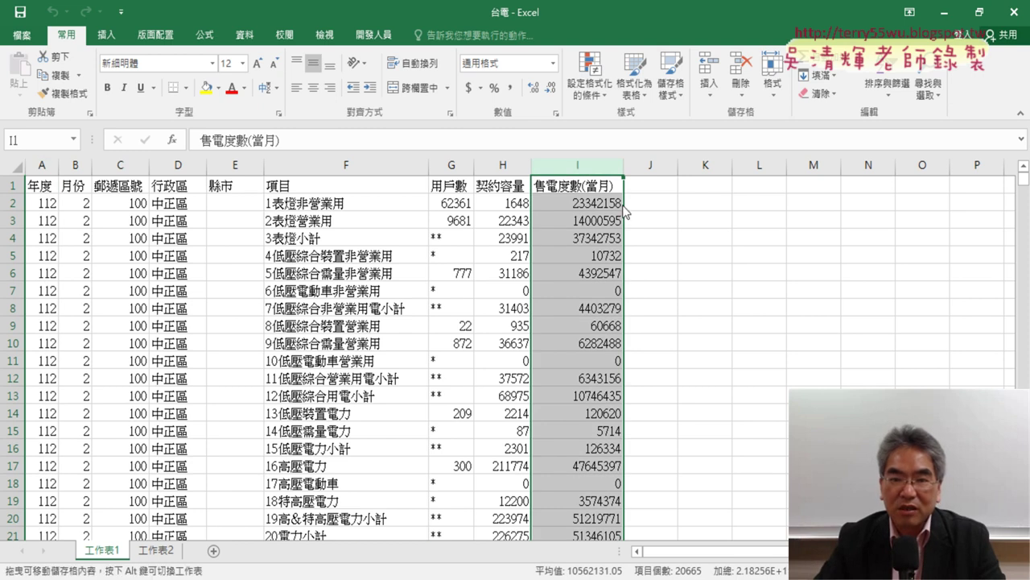
pyautogui.click(593, 202)
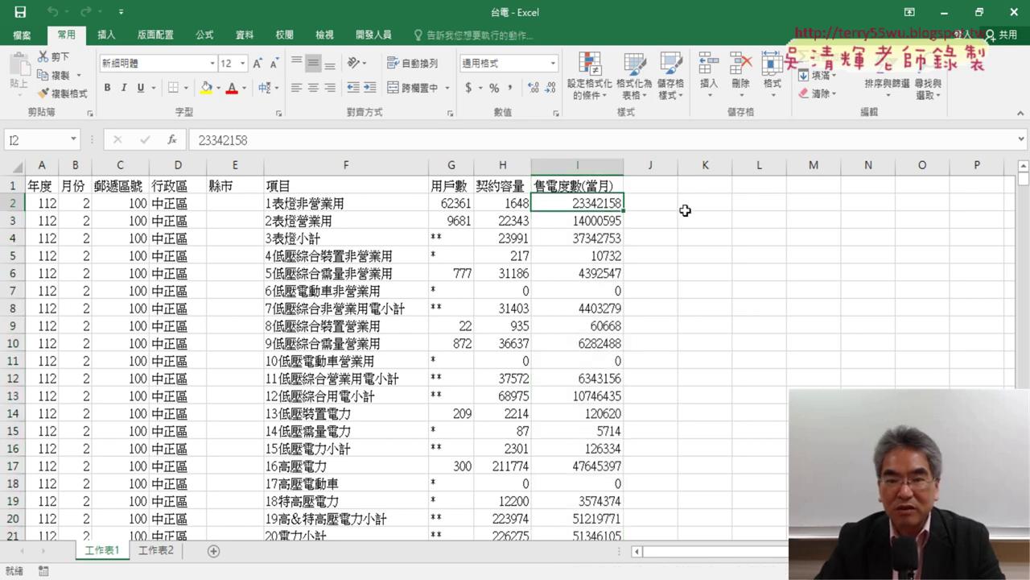
pyautogui.click(593, 167)
pyautogui.click(583, 204)
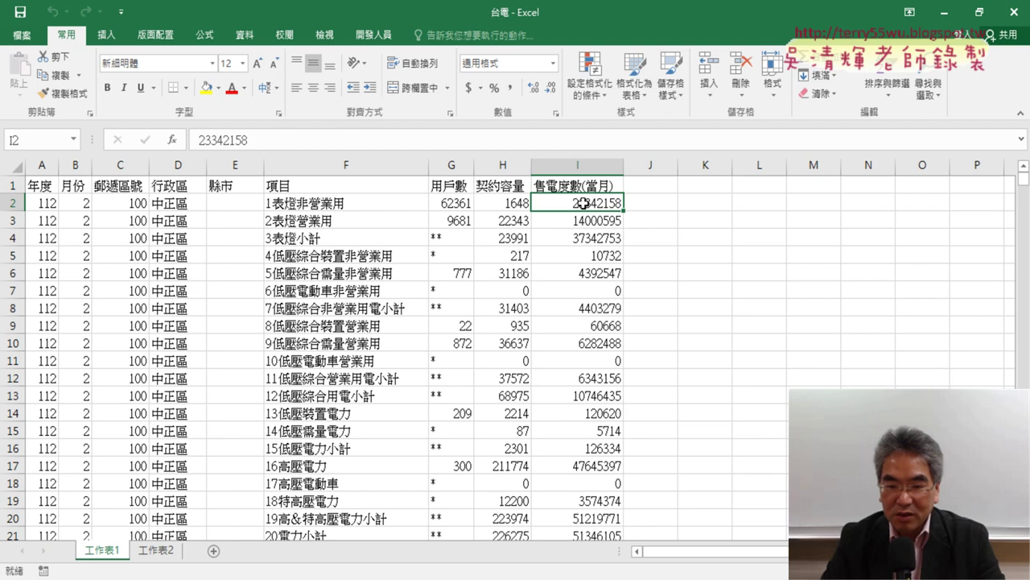
pyautogui.hotkey('ctrl', 'shift', 'Down')
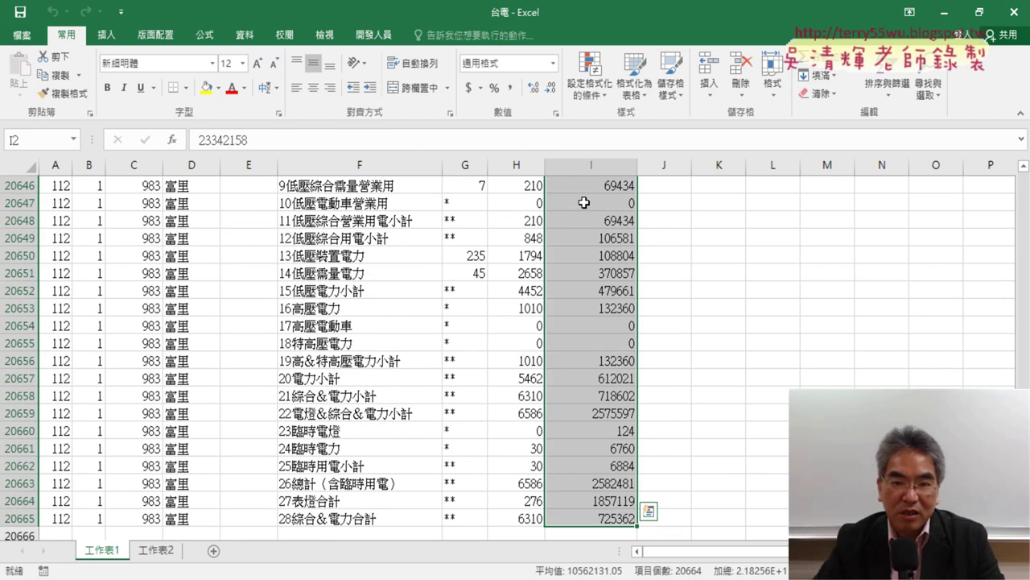
pyautogui.click(512, 89)
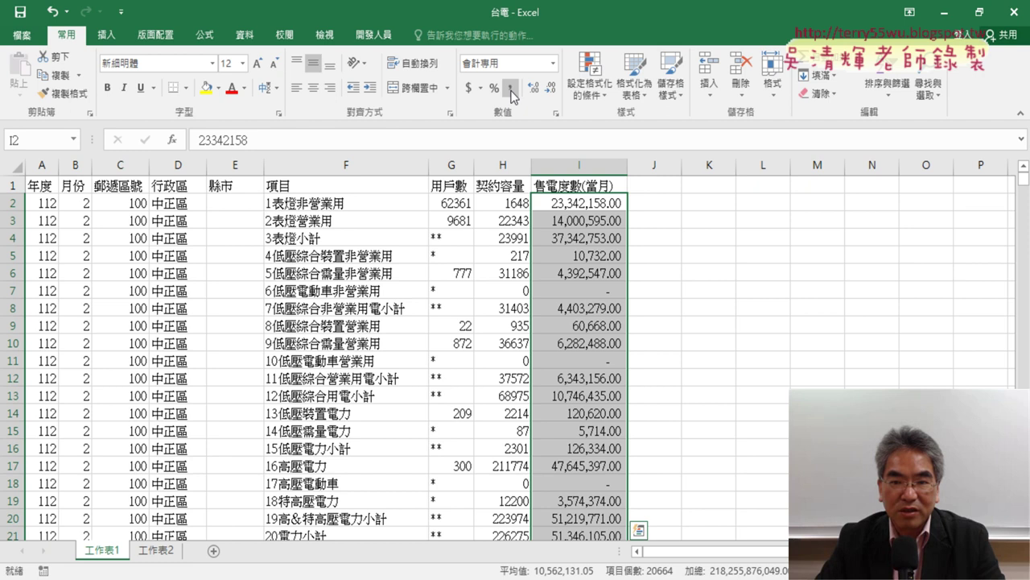
pyautogui.click(551, 90)
pyautogui.click(552, 90)
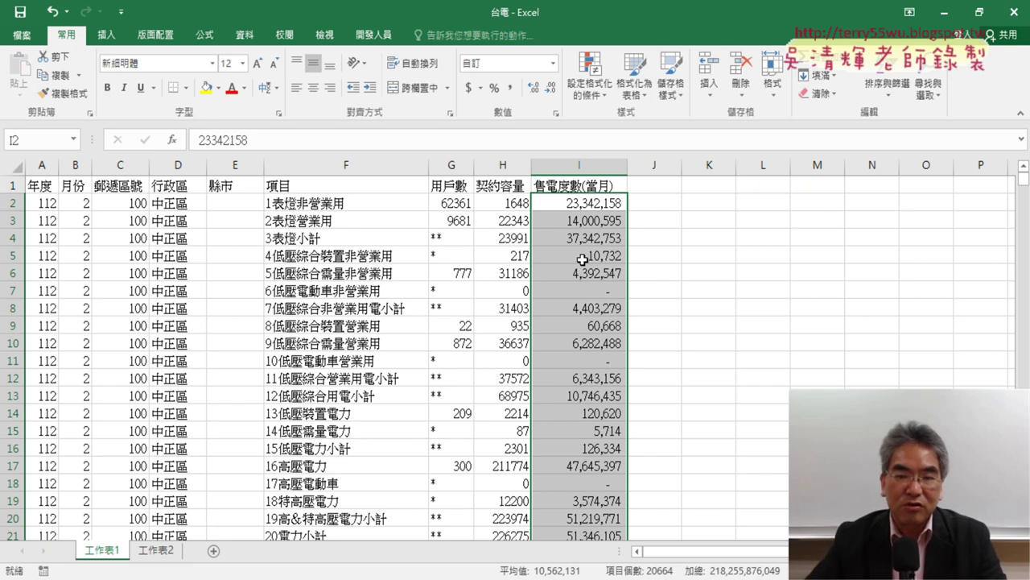
pyautogui.click(656, 184)
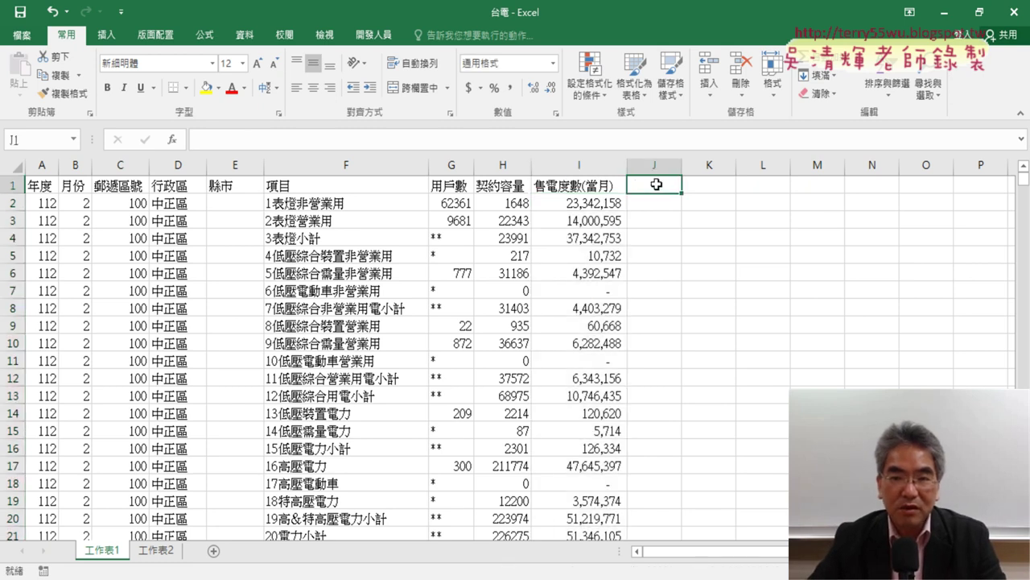
# - Copy the 售電度數(當月) heading into J1 and widen column J to fit it
pyautogui.click(571, 186)
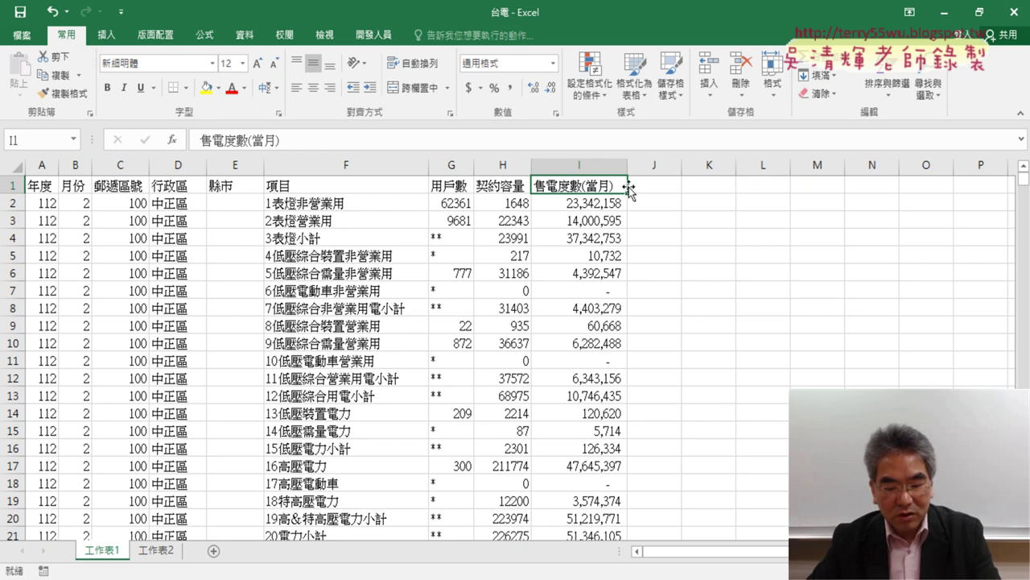
pyautogui.hotkey('ctrl', 'c')
pyautogui.click(665, 186)
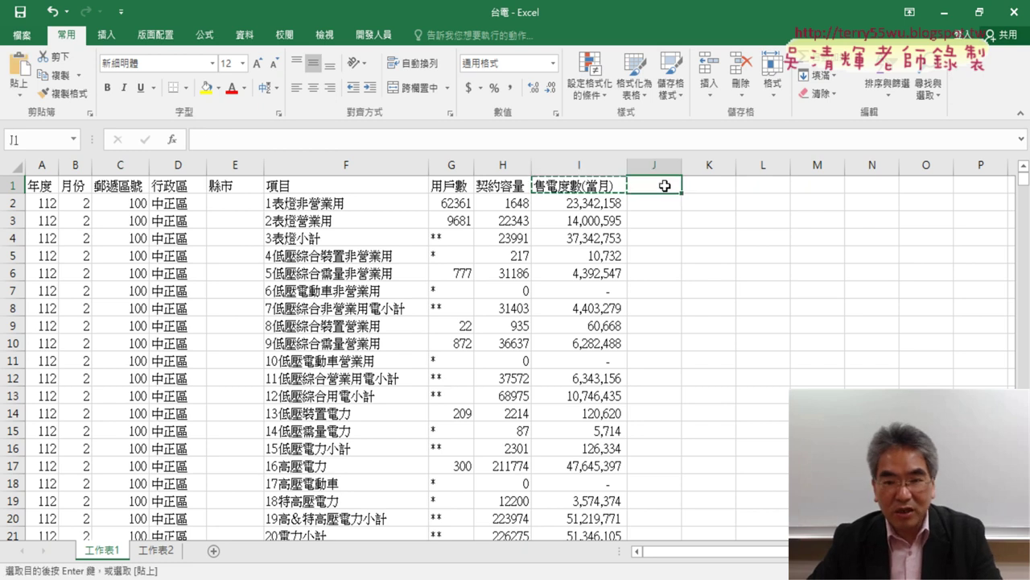
pyautogui.hotkey('ctrl', 'v')
pyautogui.click(684, 166)
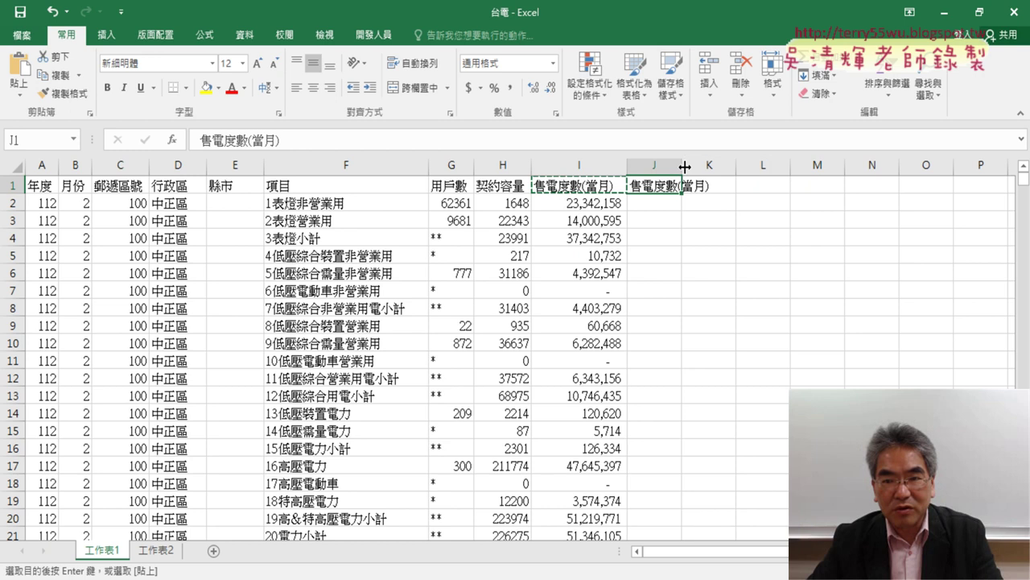
pyautogui.doubleClick(685, 167)
# - Replace 當月 with 萬度 in the J1 heading, making it 售電度數(萬度)
pyautogui.doubleClick(689, 186)
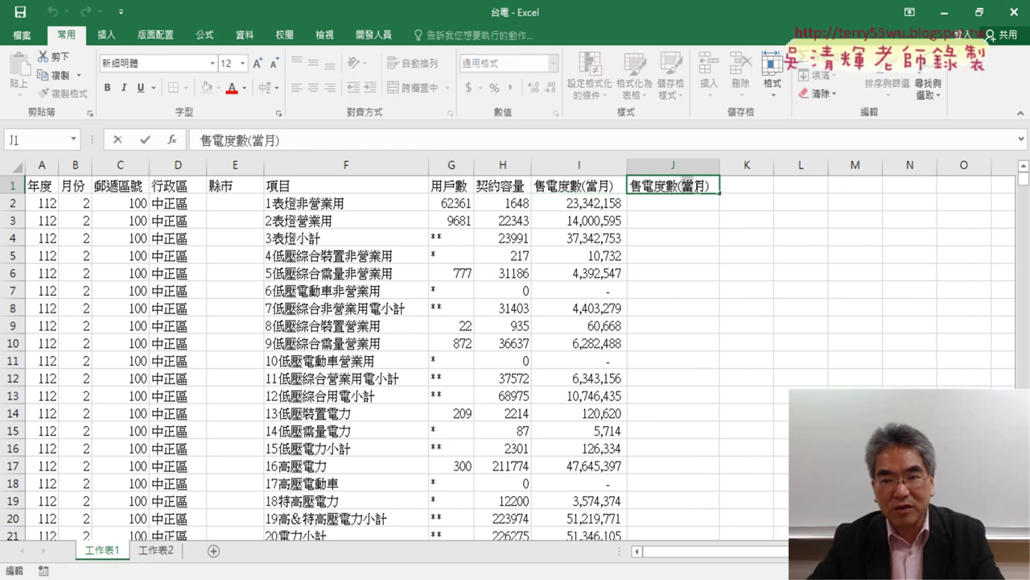
pyautogui.moveTo(689, 186); pyautogui.dragTo(706, 186)
pyautogui.press('alt')
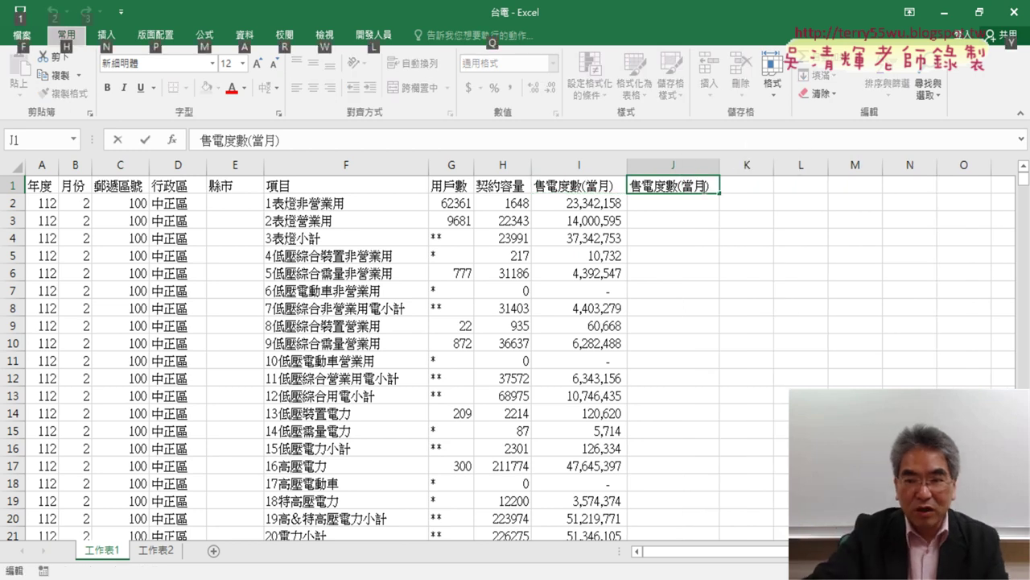
pyautogui.press('Escape')
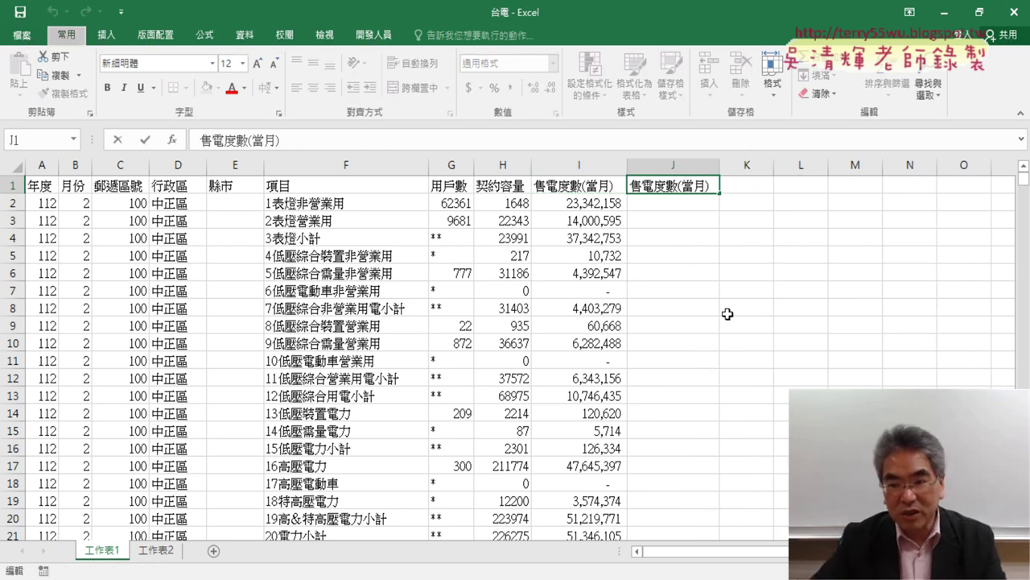
pyautogui.press('Escape')
pyautogui.doubleClick(685, 183)
pyautogui.moveTo(685, 184); pyautogui.dragTo(705, 184)
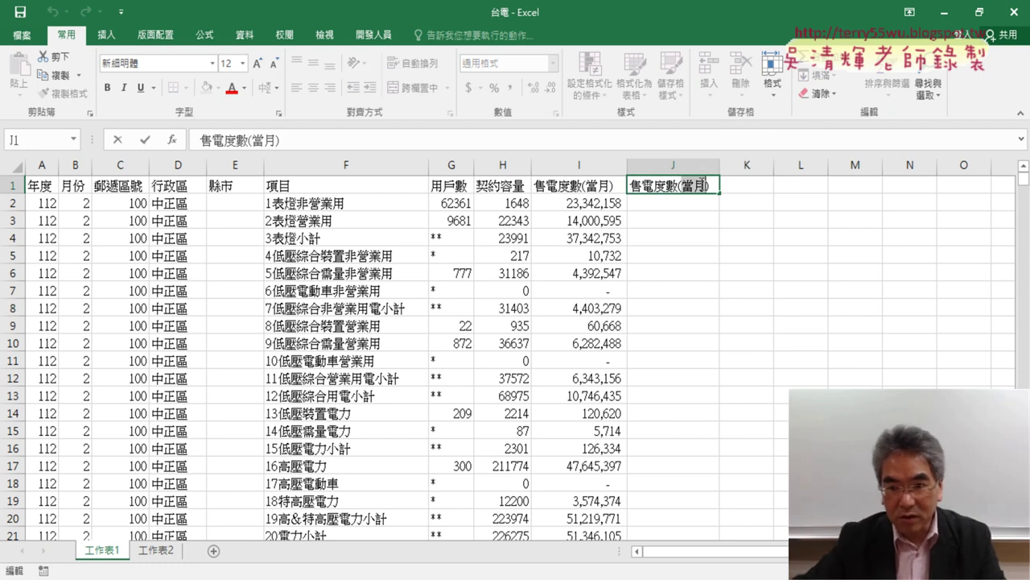
pyautogui.write('ㄢ')
pyautogui.write('萬')
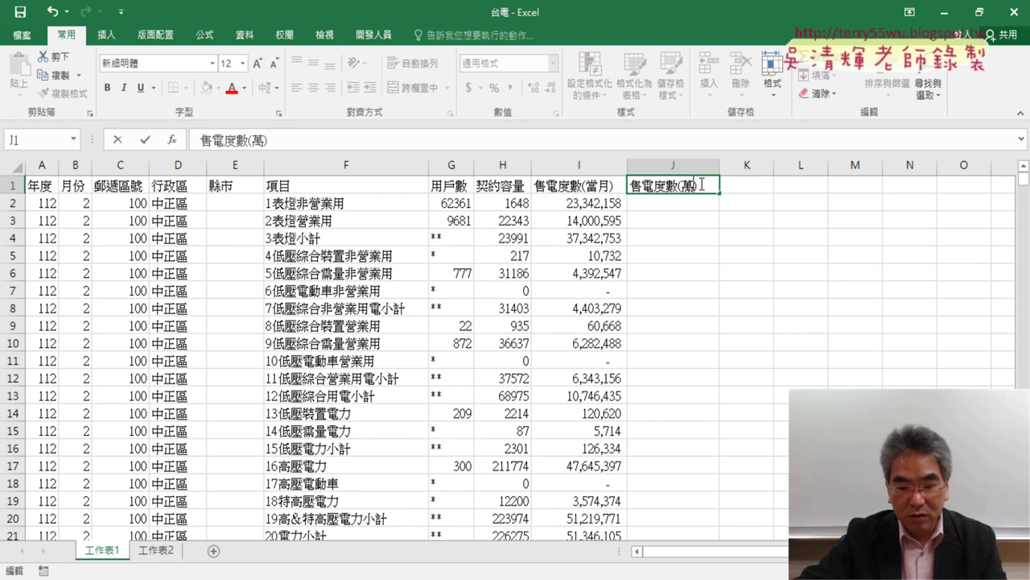
pyautogui.write('度')
pyautogui.press('Return')
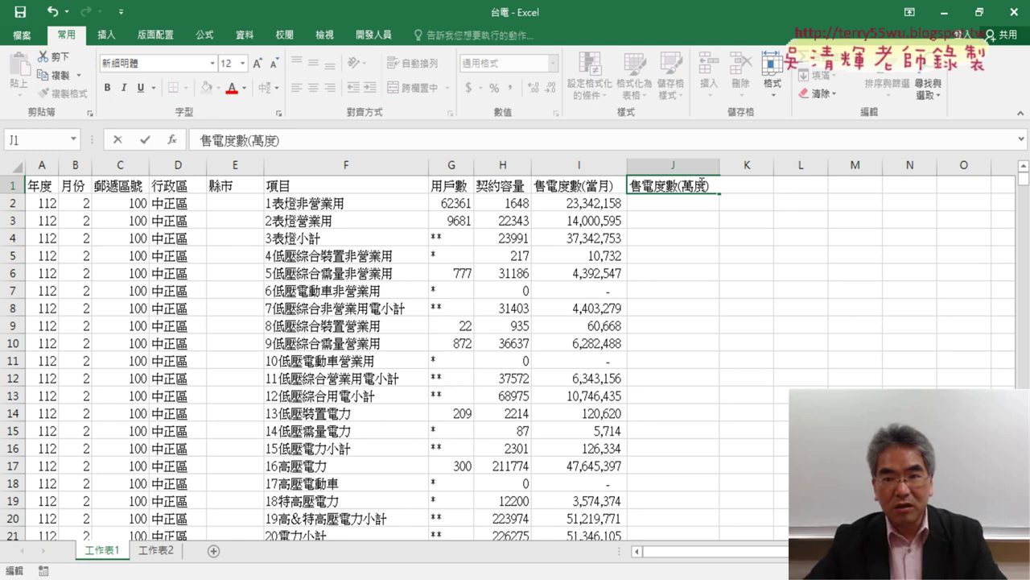
pyautogui.click(676, 203)
pyautogui.click(396, 145)
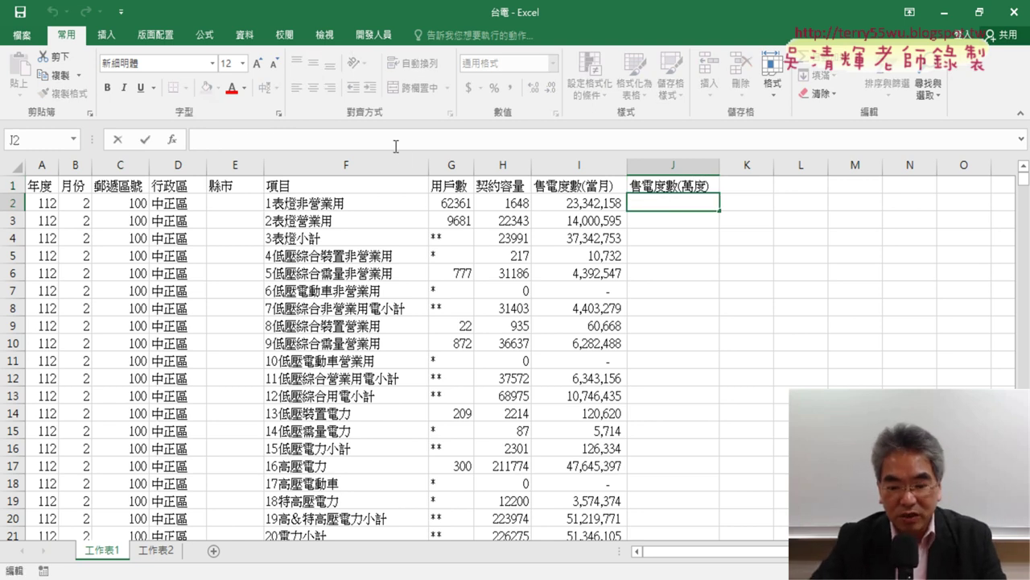
# - Enter =I2/10000 in J2 and fill it down the whole of column J
pyautogui.write('ㄦ')
pyautogui.write('=')
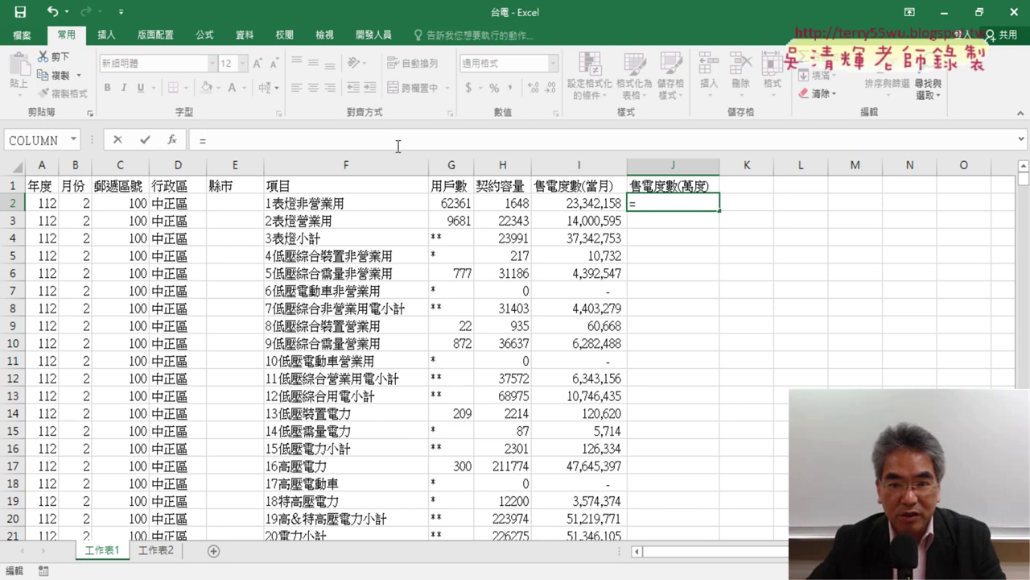
pyautogui.click(586, 204)
pyautogui.write('/')
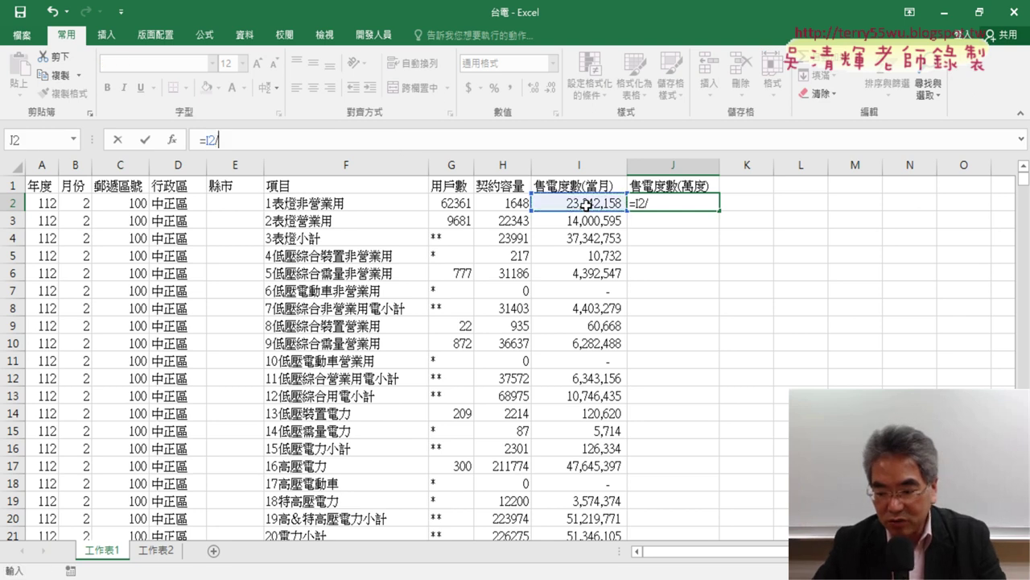
pyautogui.write('10000')
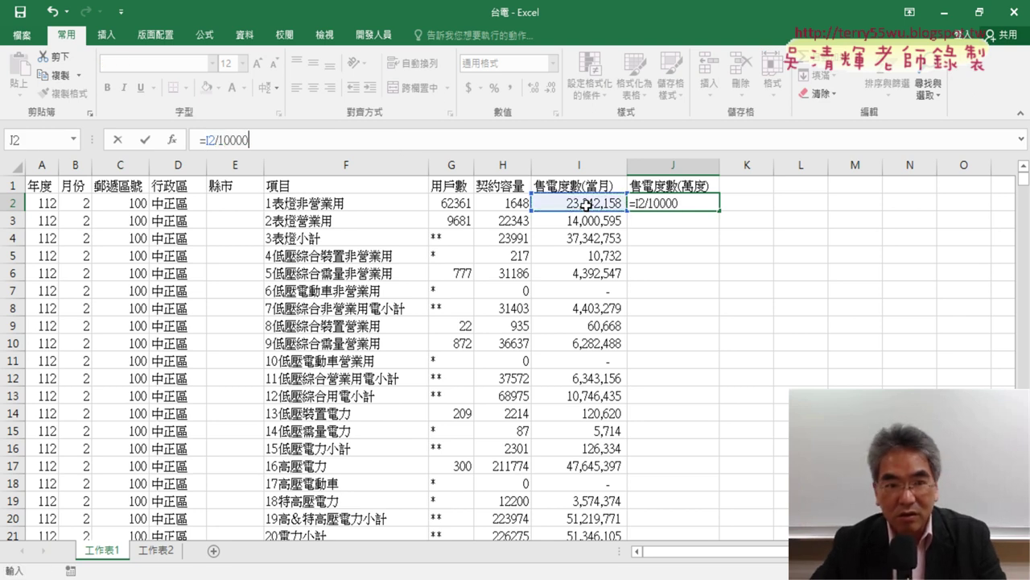
pyautogui.press('Return')
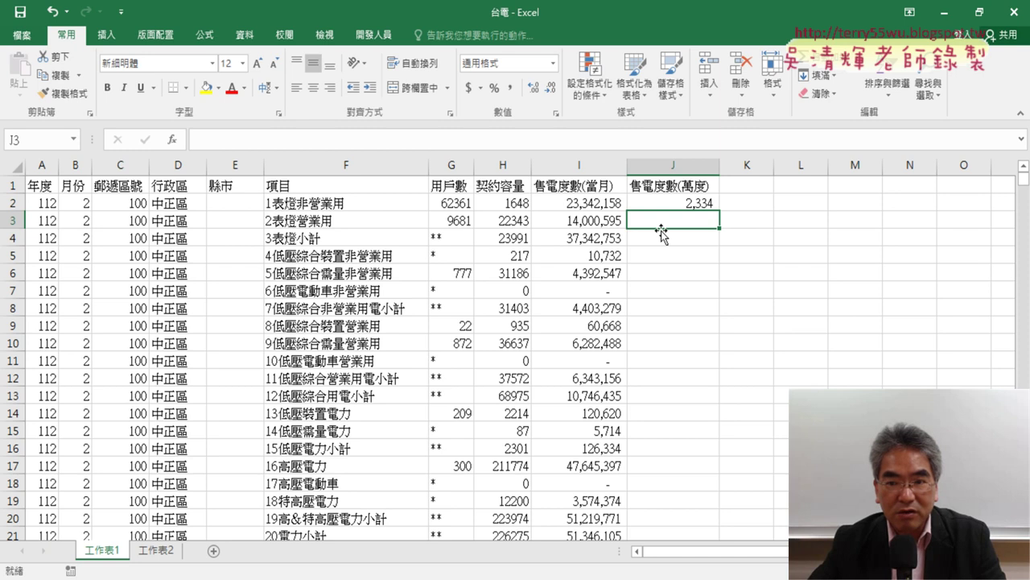
pyautogui.click(705, 206)
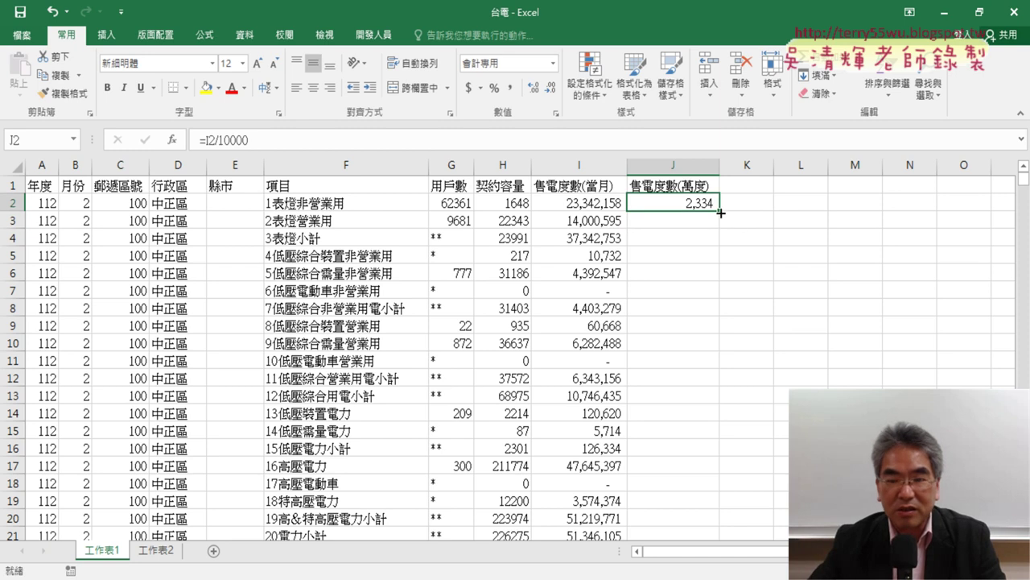
pyautogui.doubleClick(721, 210)
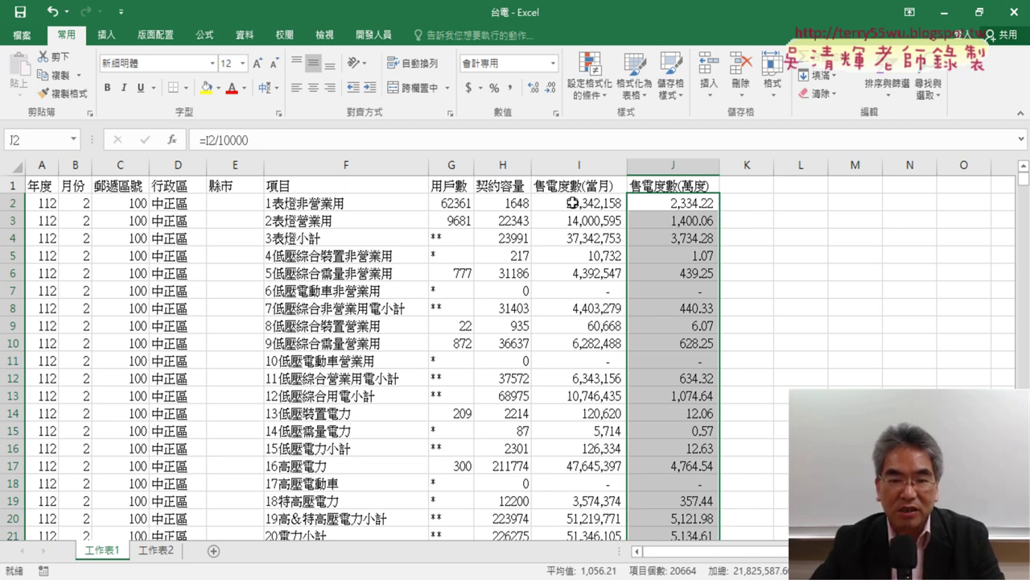
pyautogui.click(687, 165)
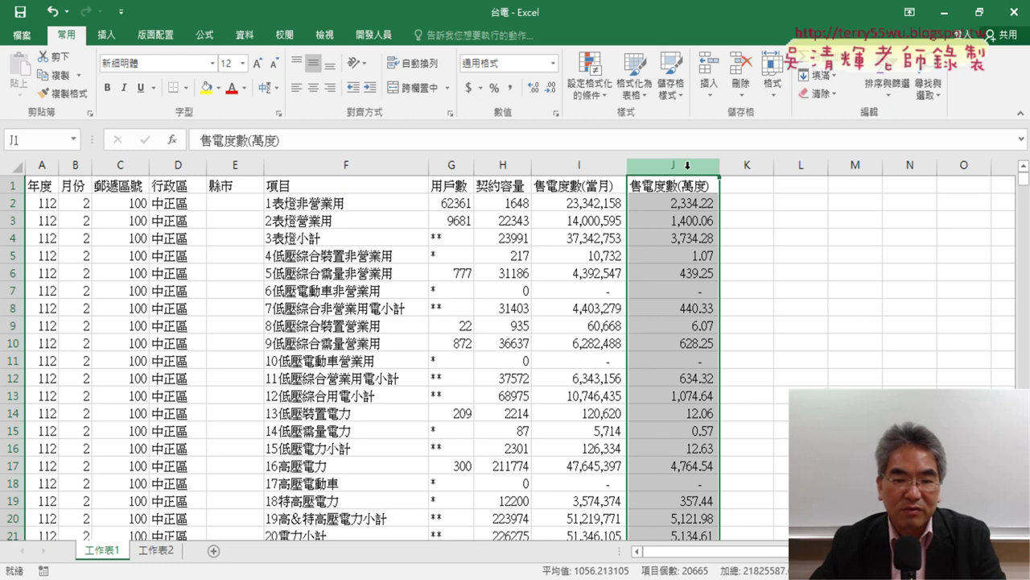
pyautogui.click(232, 204)
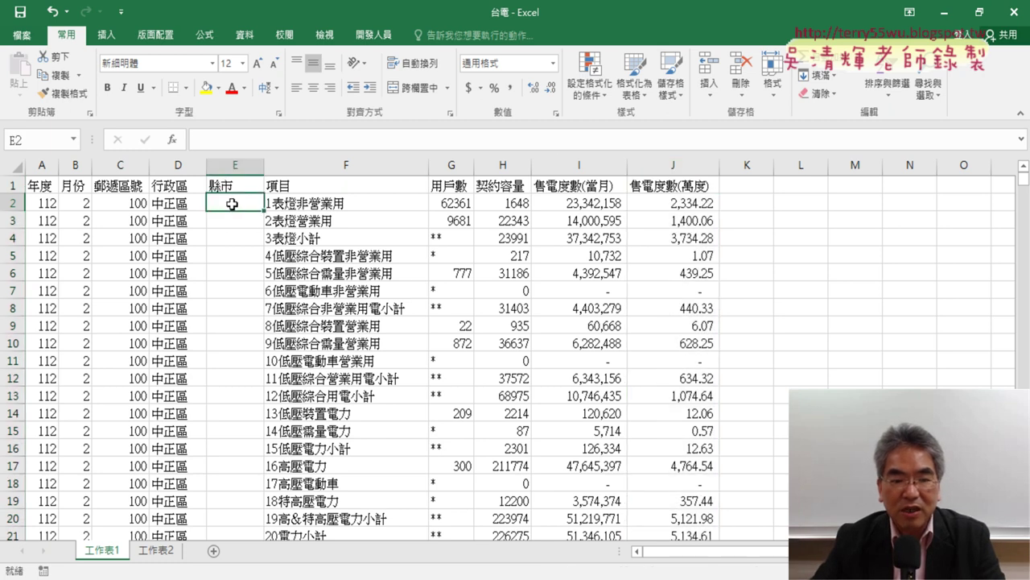
# - Name A1:C369 on 工作表2 as 郵遞區號 using the copied header text, then return to 工作表1
pyautogui.click(161, 550)
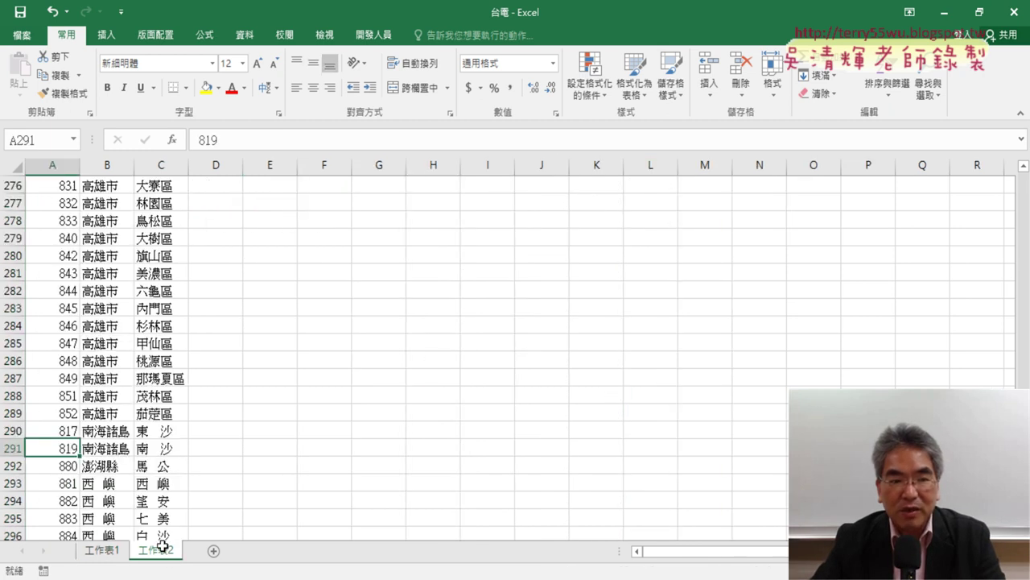
pyautogui.click(81, 323)
pyautogui.hotkey('ctrl', 'Home')
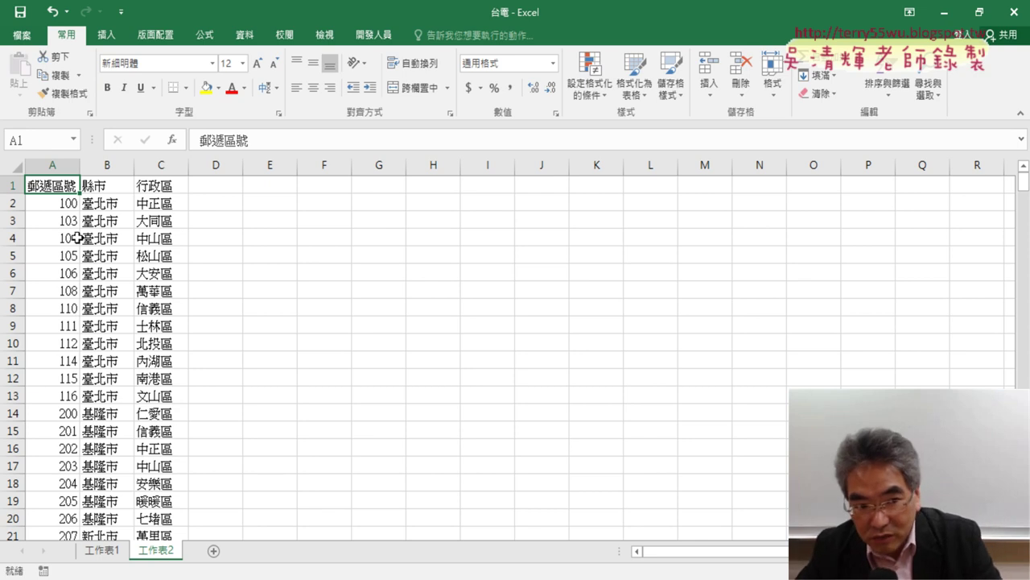
pyautogui.hotkey('ctrl', 'c')
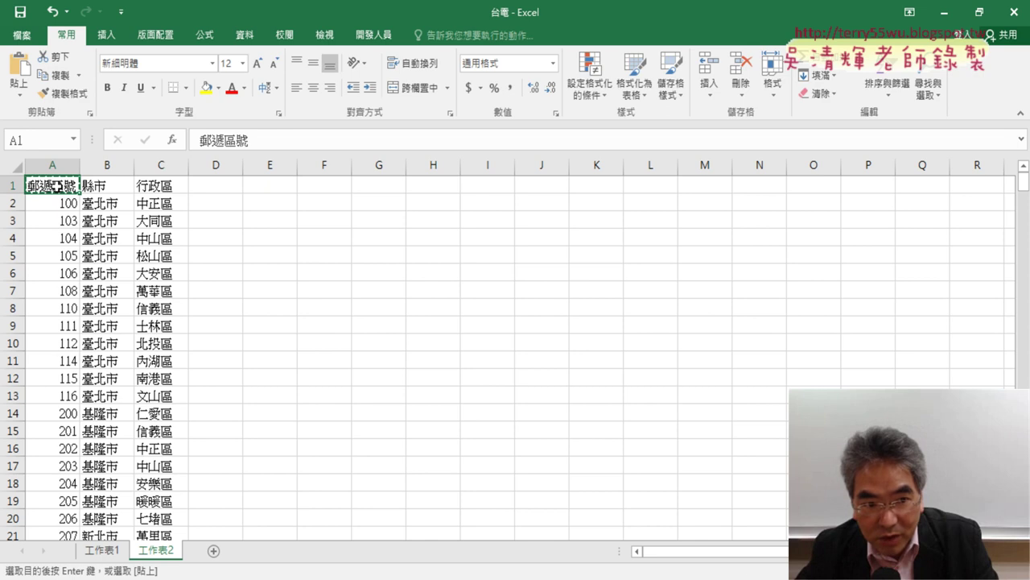
pyautogui.moveTo(57, 187); pyautogui.dragTo(161, 186)
pyautogui.hotkey('ctrl', 'shift', 'Down')
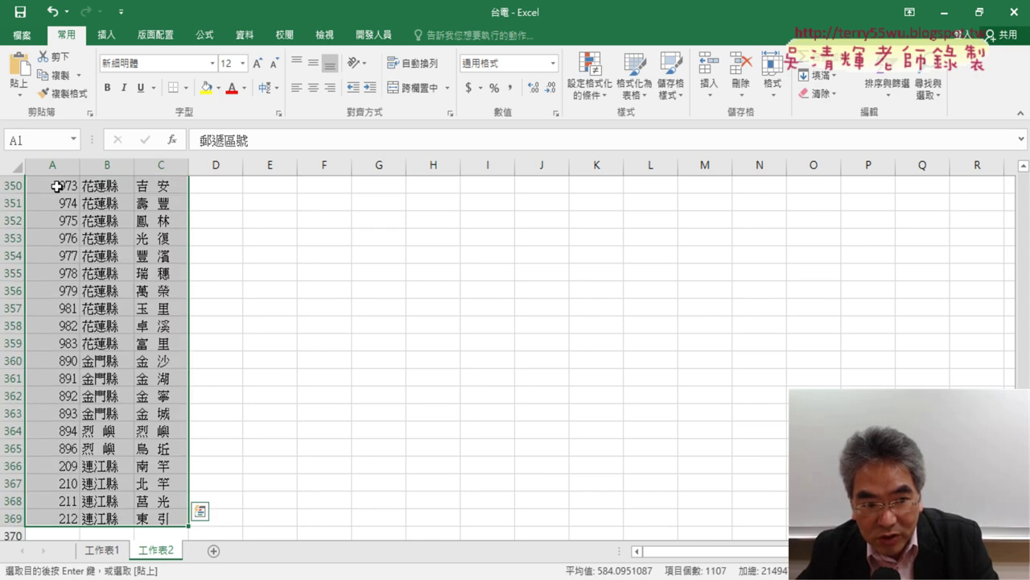
pyautogui.click(53, 144)
pyautogui.hotkey('ctrl', 'v')
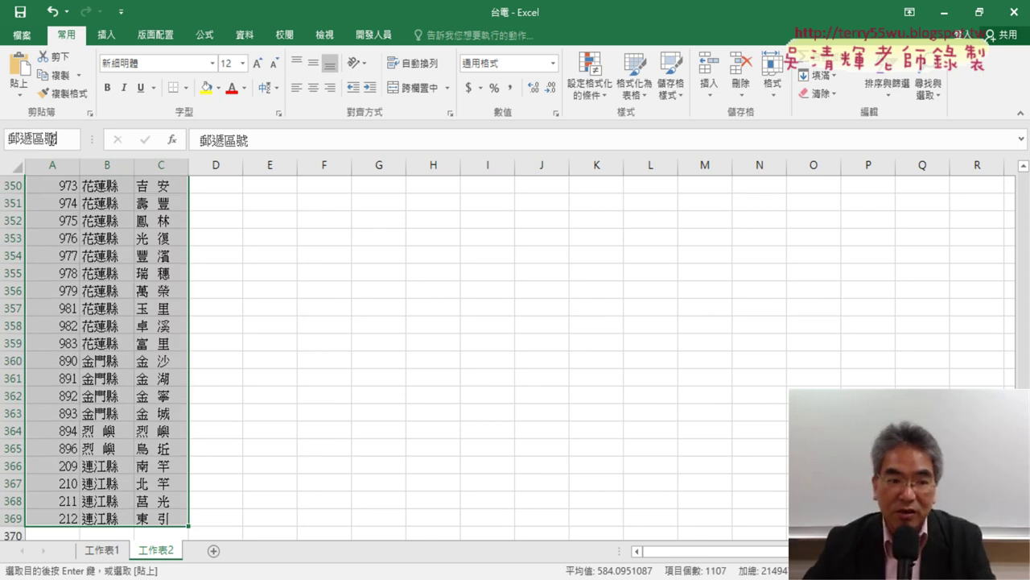
pyautogui.press('Return')
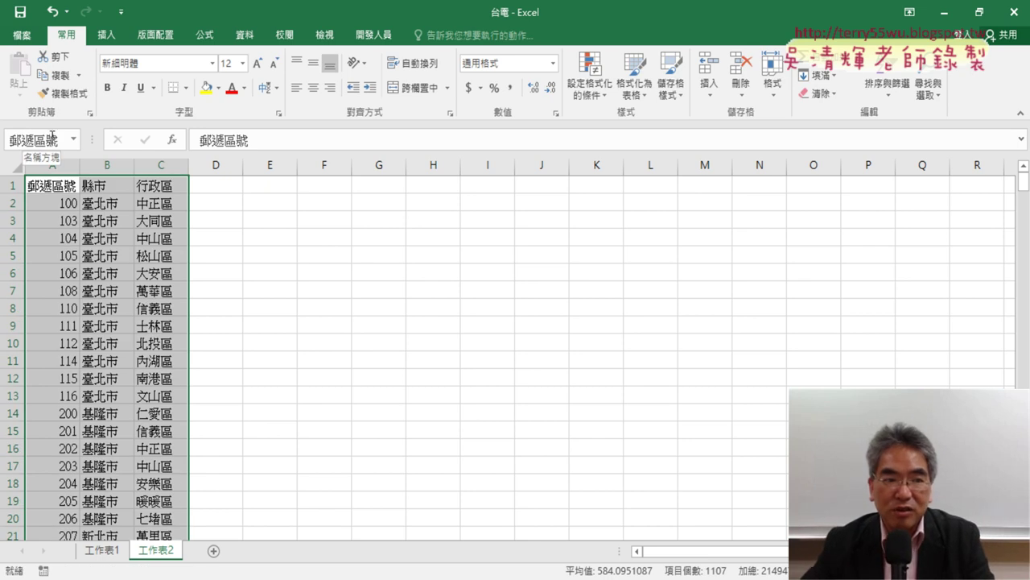
pyautogui.click(105, 554)
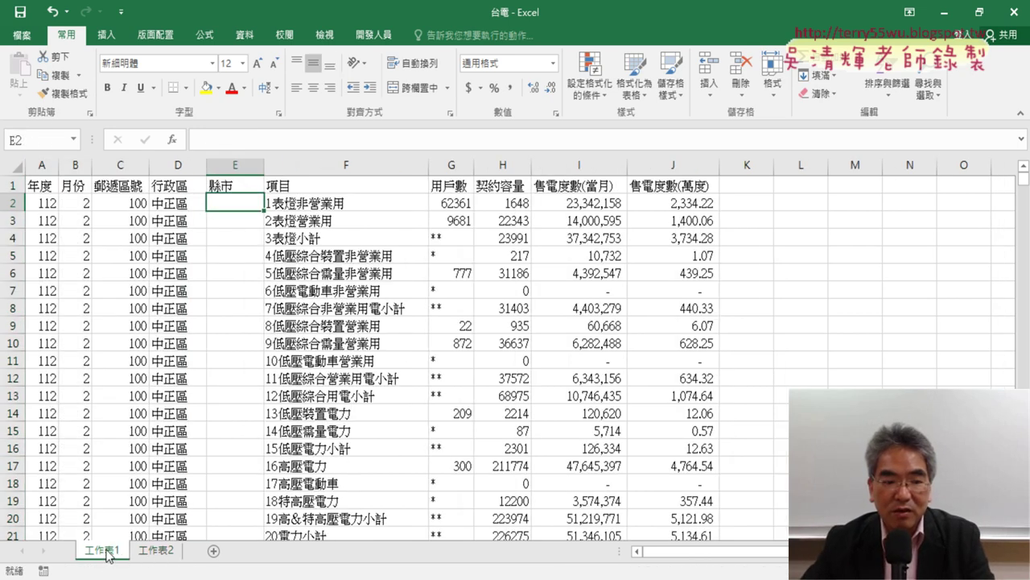
# - Insert a VLOOKUP function into E2 from the Lookup & Reference category
pyautogui.click(171, 140)
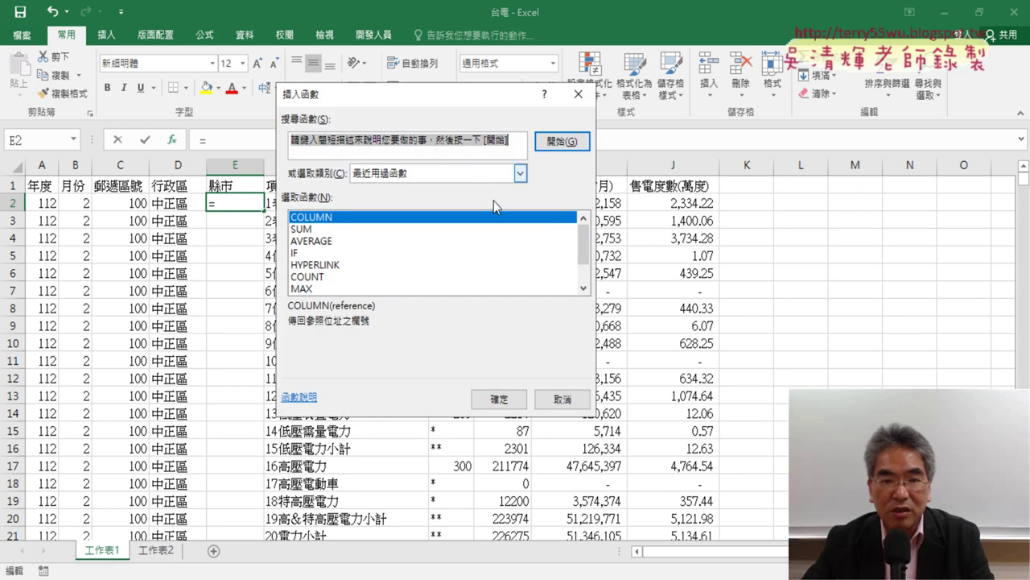
pyautogui.click(520, 173)
pyautogui.click(482, 258)
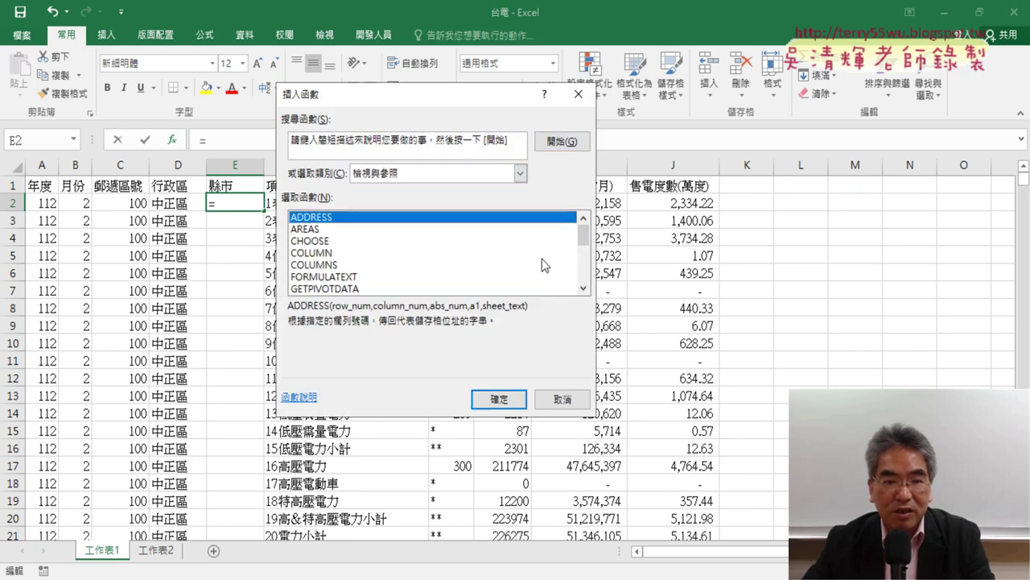
pyautogui.moveTo(583, 236); pyautogui.dragTo(583, 274)
pyautogui.doubleClick(528, 288)
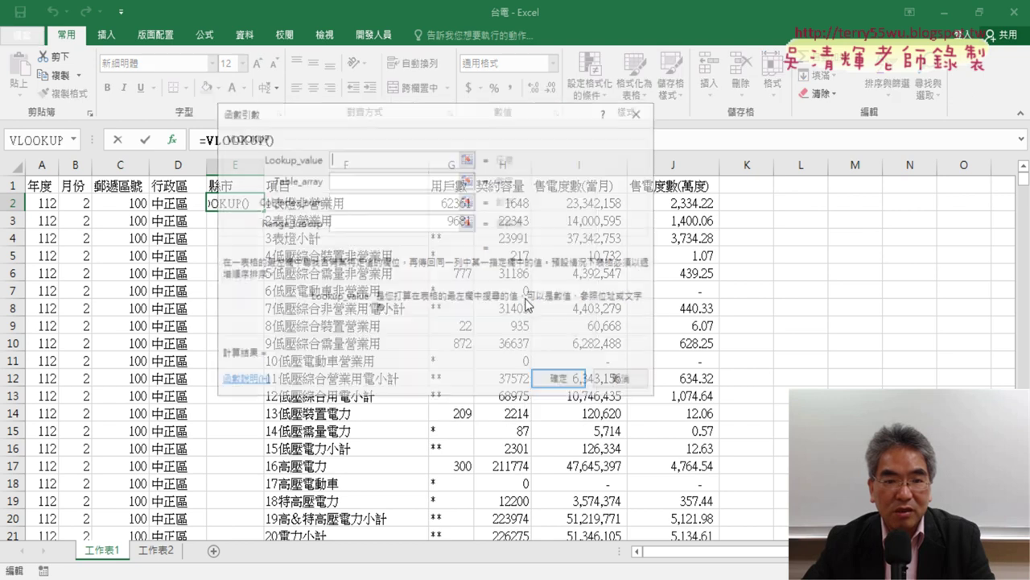
pyautogui.moveTo(454, 109); pyautogui.dragTo(635, 116)
# - Set VLOOKUP's lookup value to C2 and its table to the 郵遞區號 range name
pyautogui.click(119, 201)
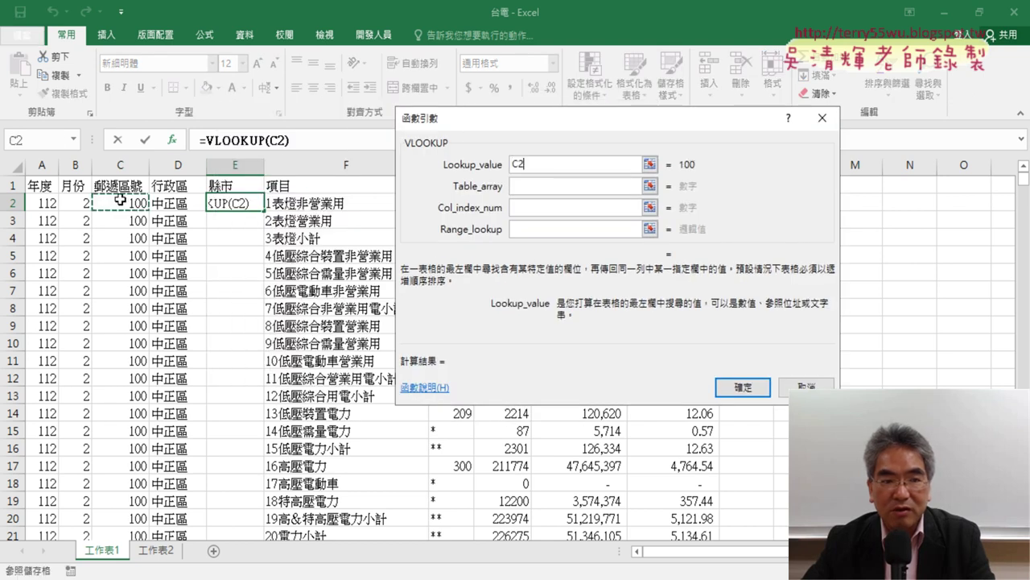
pyautogui.click(522, 185)
pyautogui.press('F3')
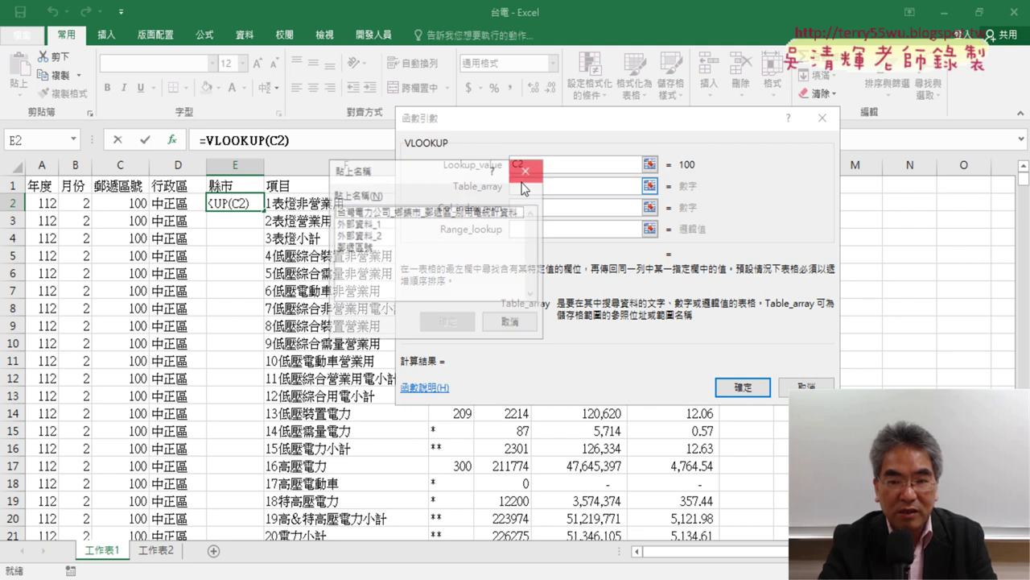
pyautogui.click(357, 248)
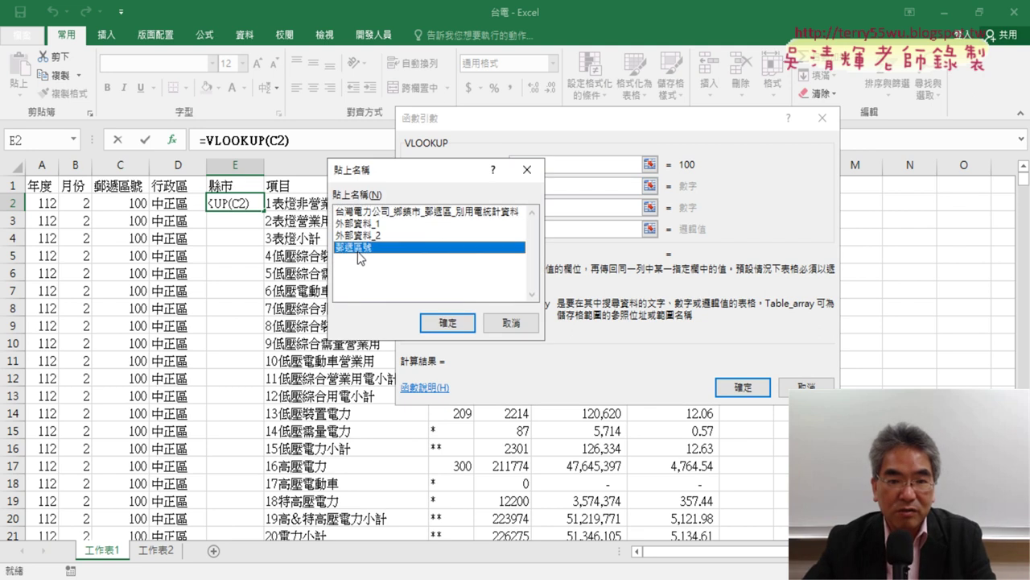
pyautogui.click(447, 322)
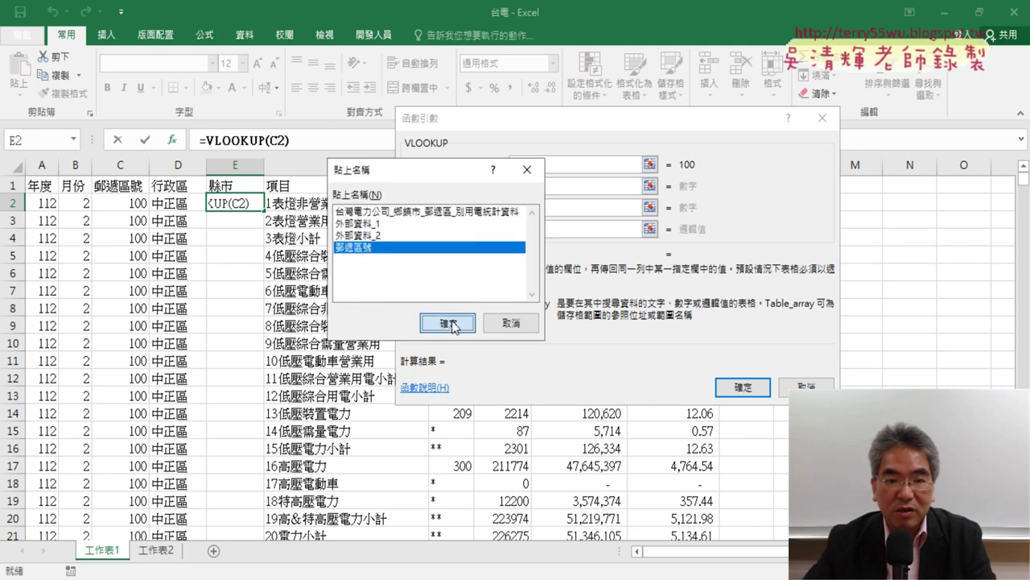
# - Set column index 2 and Range_lookup 0 so E2 returns 臺北市
pyautogui.click(553, 210)
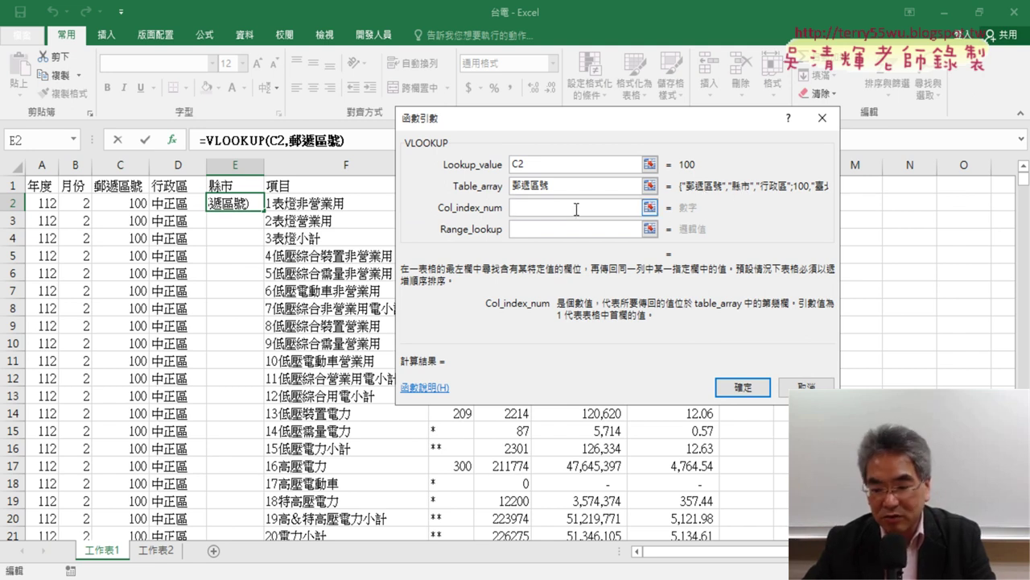
pyautogui.write('2')
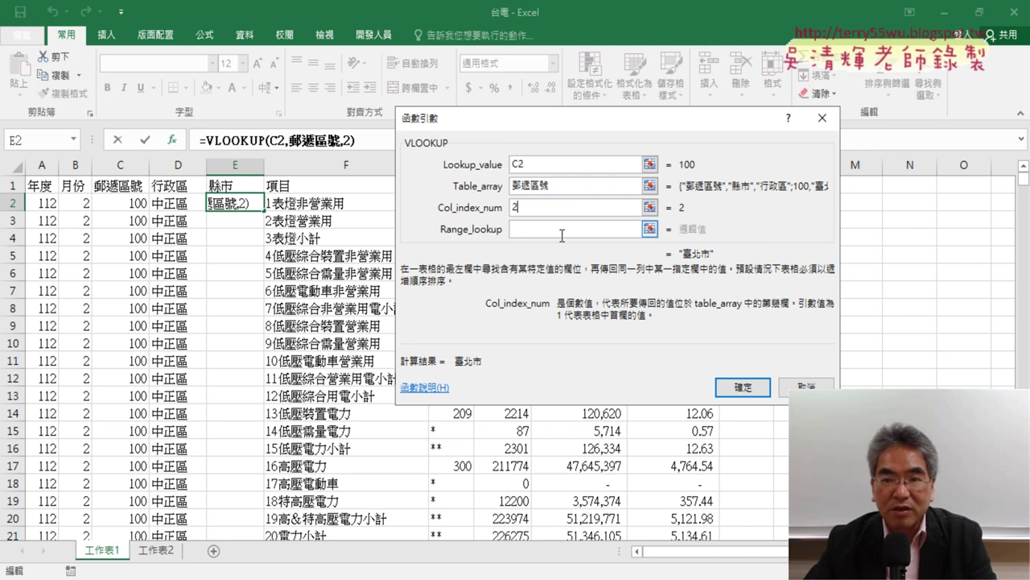
pyautogui.click(562, 231)
pyautogui.write('0')
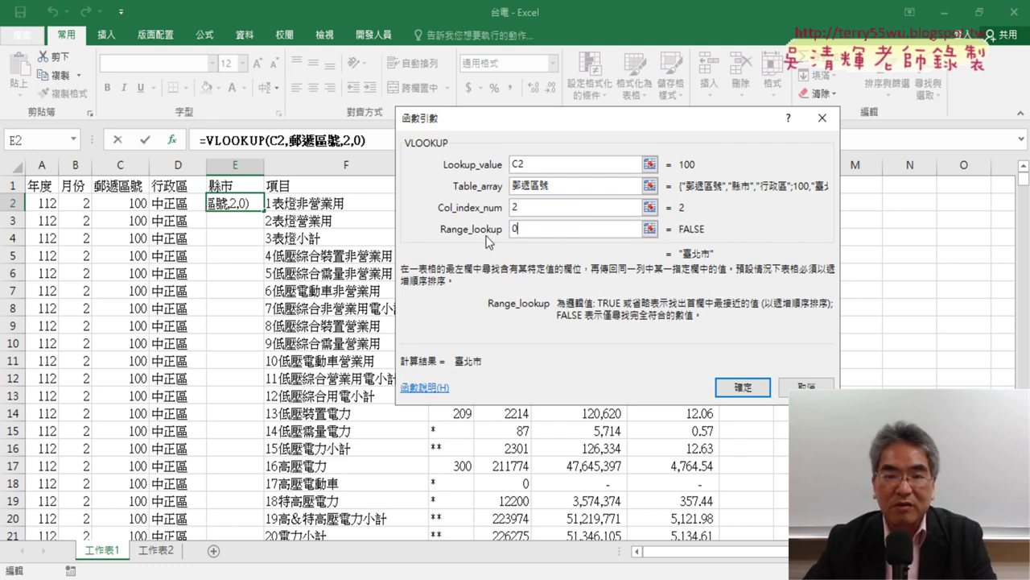
pyautogui.press('BackSpace')
pyautogui.write('1')
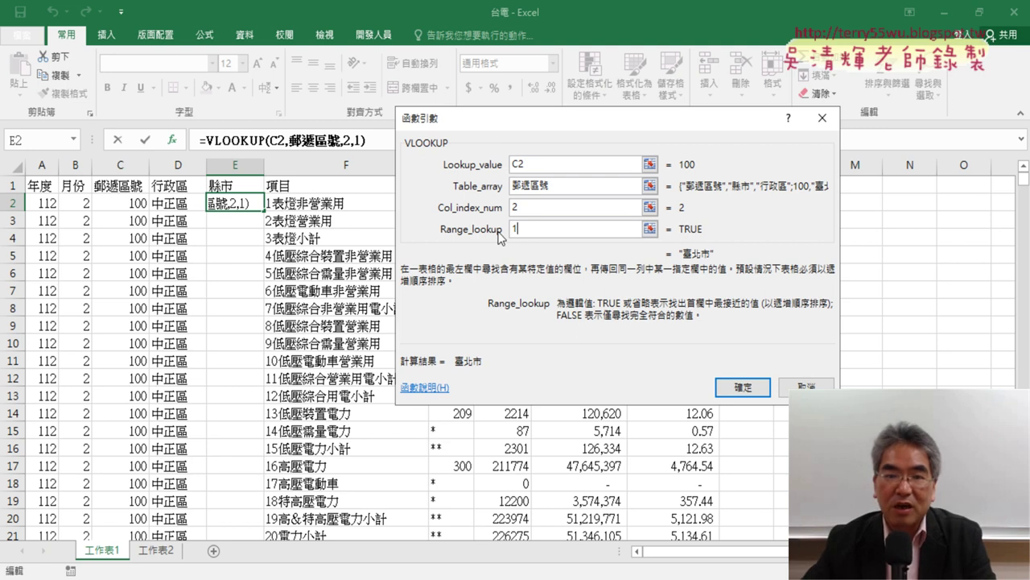
pyautogui.doubleClick(514, 229)
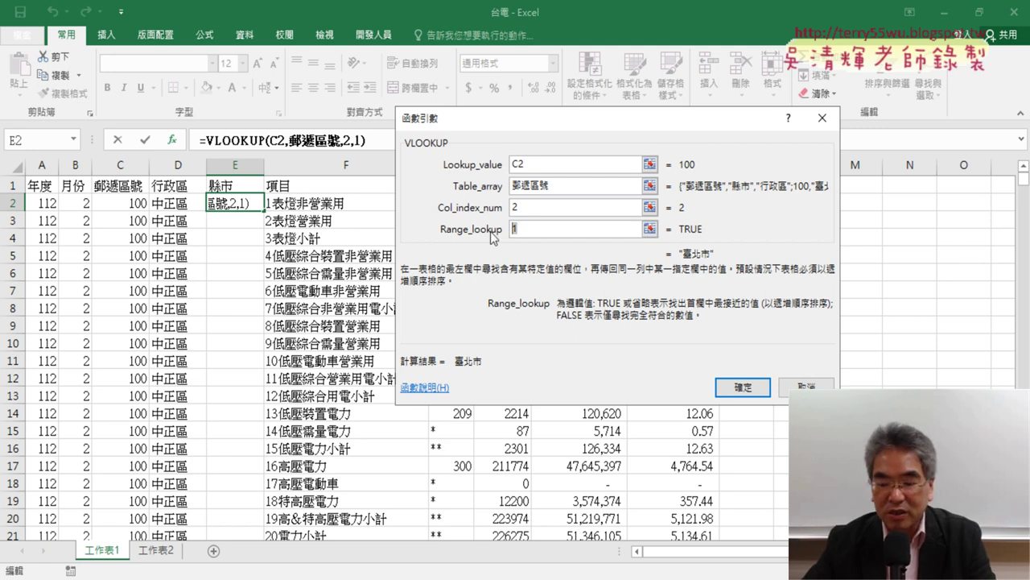
pyautogui.write('0')
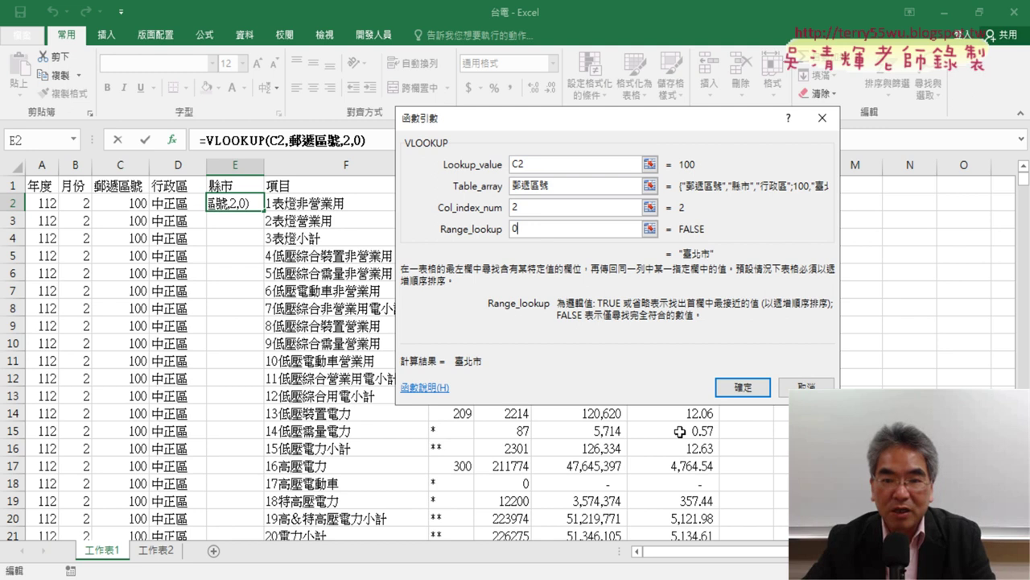
pyautogui.click(741, 387)
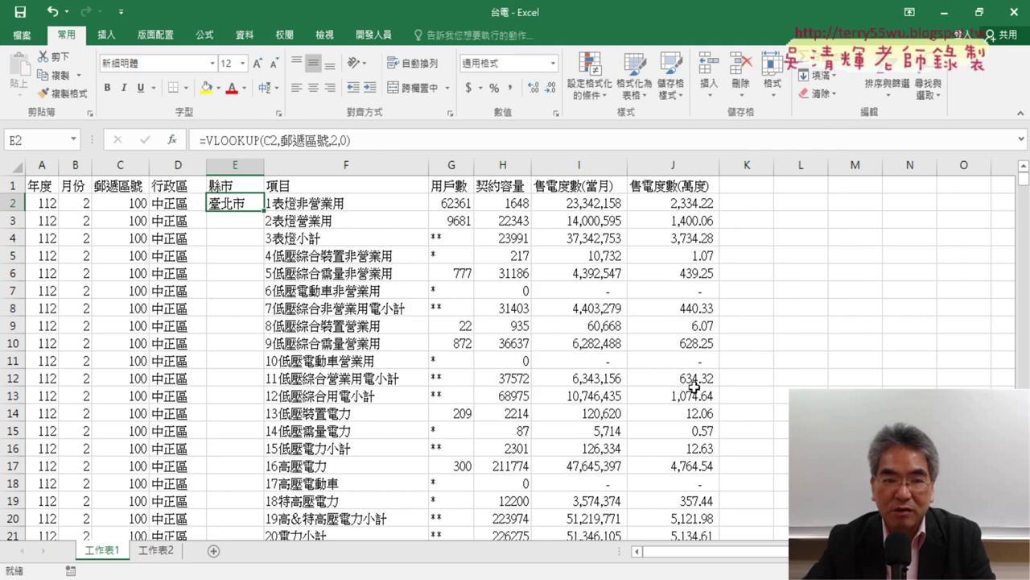
# - Copy E2's VLOOKUP formula down all of column E, check the counties, and return to the top
pyautogui.doubleClick(266, 210)
pyautogui.scroll(-5, 256, 289)
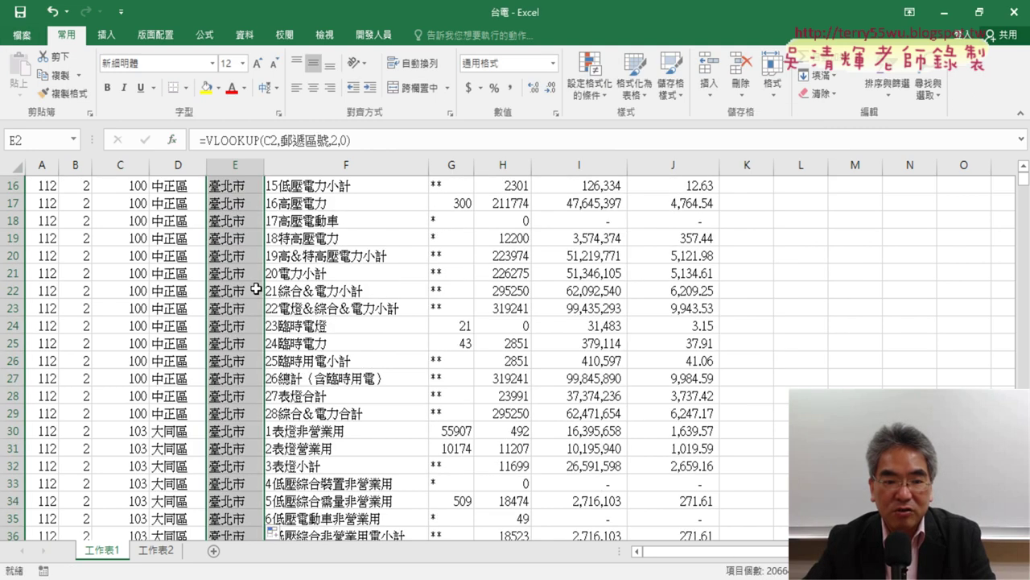
pyautogui.scroll(-7, 256, 289)
pyautogui.scroll(-7, 256, 289)
pyautogui.scroll(-7, 256, 289)
pyautogui.scroll(-6, 256, 289)
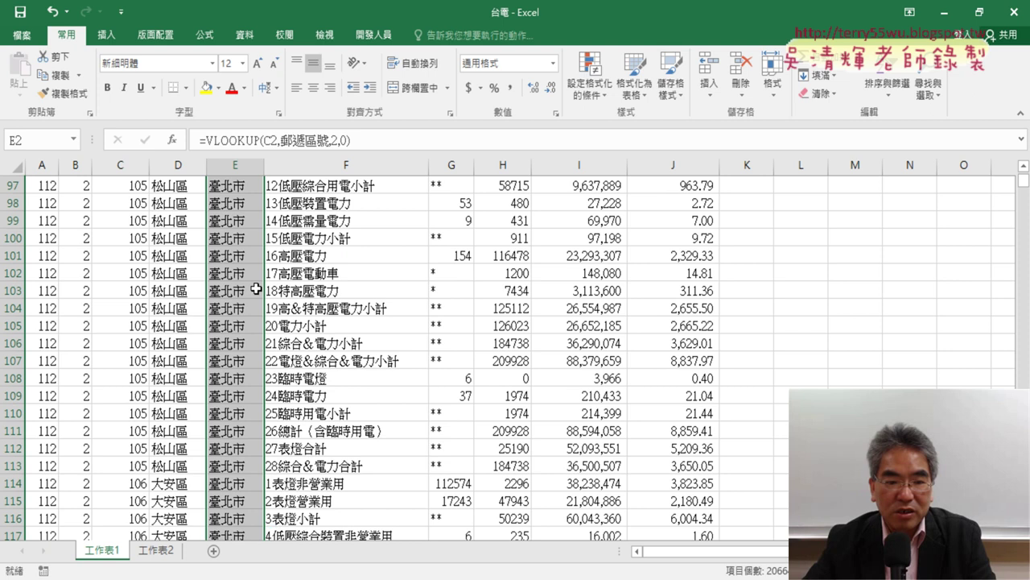
pyautogui.scroll(-10, 256, 289)
pyautogui.scroll(-7, 256, 289)
pyautogui.scroll(-3, 256, 289)
pyautogui.scroll(-9, 256, 289)
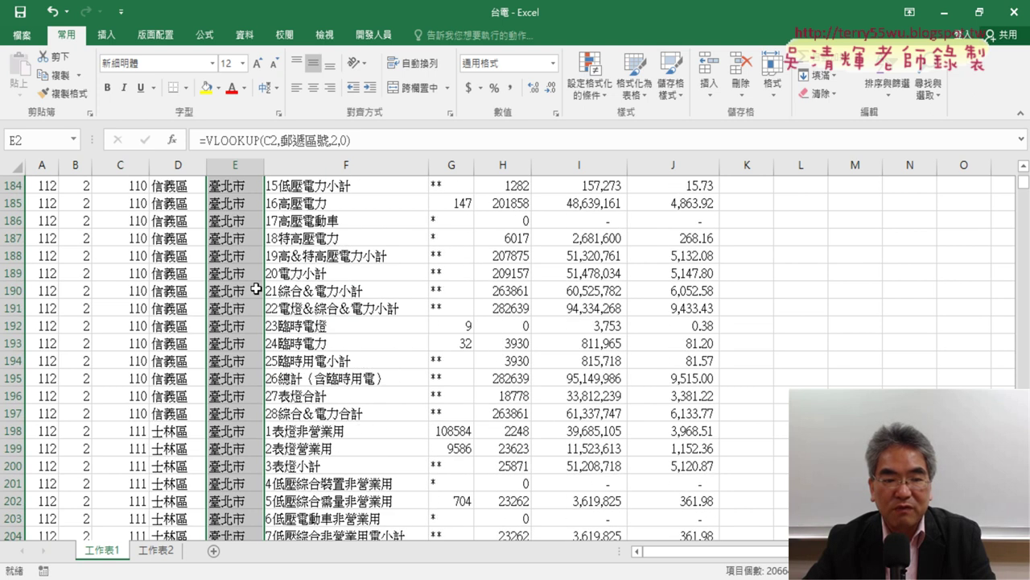
pyautogui.scroll(-5, 256, 289)
pyautogui.scroll(-5, 256, 289)
pyautogui.scroll(-10, 256, 289)
pyautogui.scroll(-5, 256, 289)
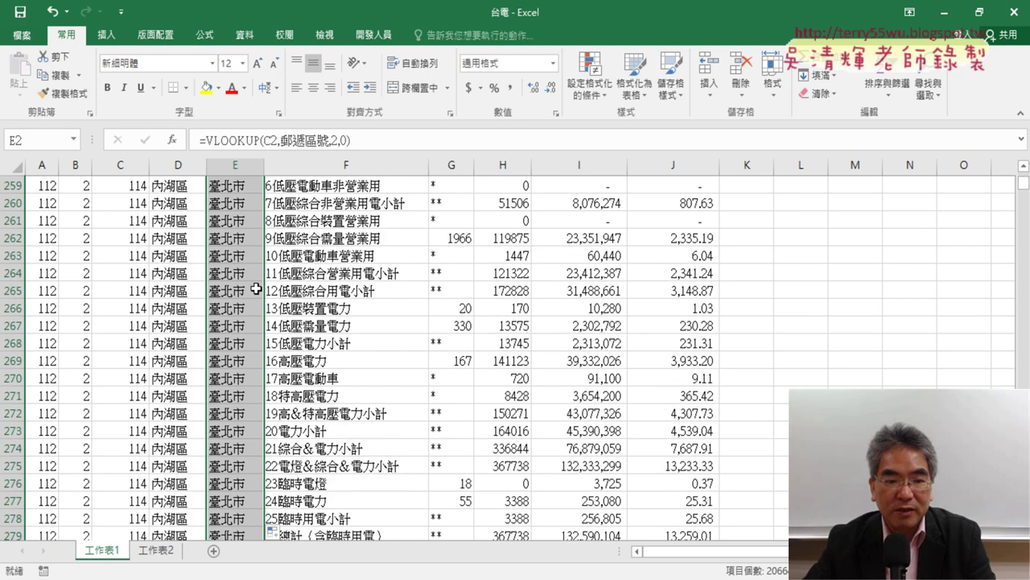
pyautogui.scroll(-10, 256, 288)
pyautogui.scroll(-5, 256, 289)
pyautogui.scroll(-5, 256, 289)
pyautogui.scroll(-5, 256, 289)
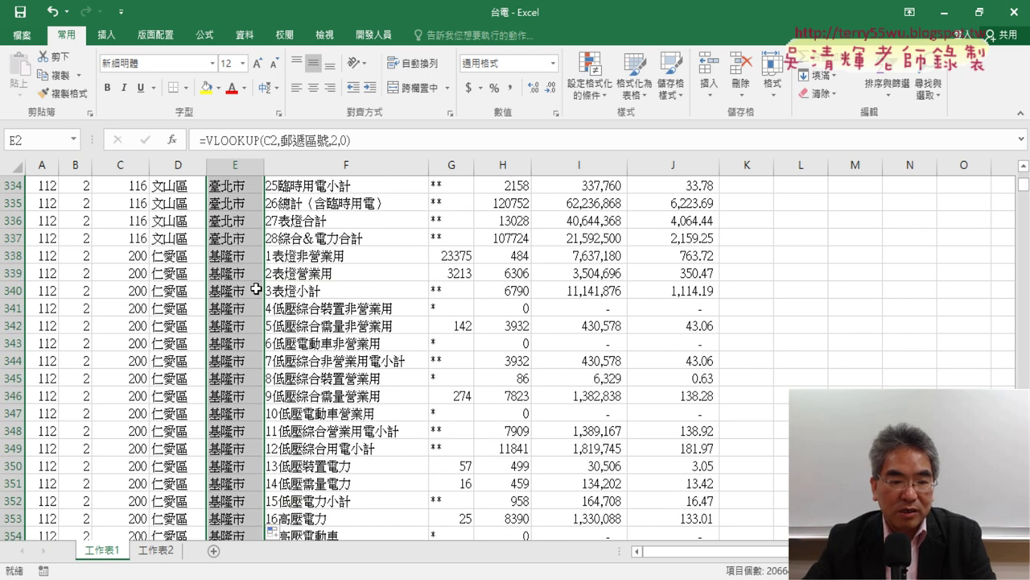
pyautogui.scroll(-2, 256, 289)
pyautogui.scroll(1, 256, 289)
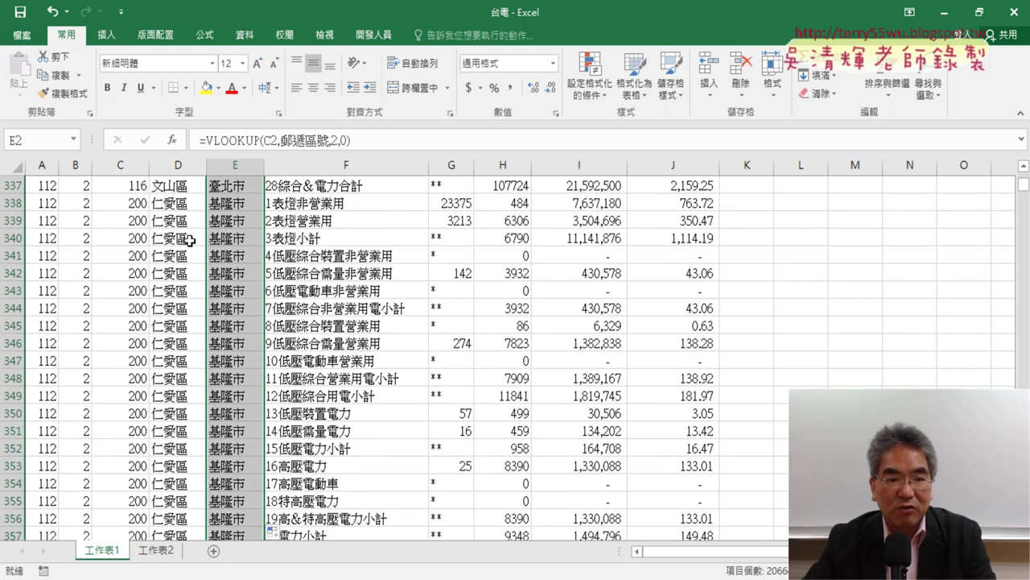
pyautogui.scroll(-1, 226, 310)
pyautogui.scroll(14, 230, 322)
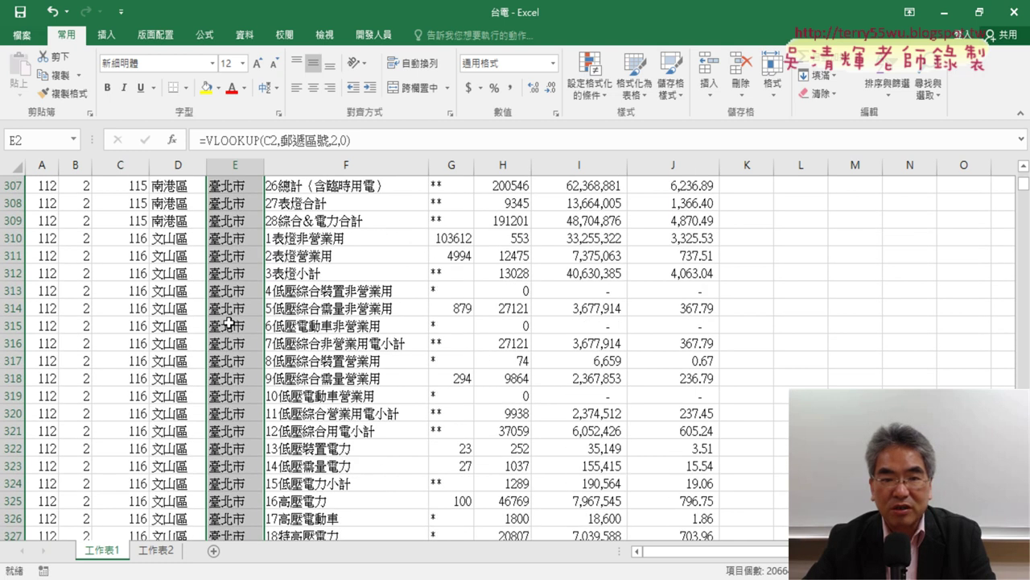
pyautogui.scroll(12, 230, 322)
pyautogui.scroll(7, 229, 322)
pyautogui.scroll(14, 230, 322)
pyautogui.scroll(7, 230, 322)
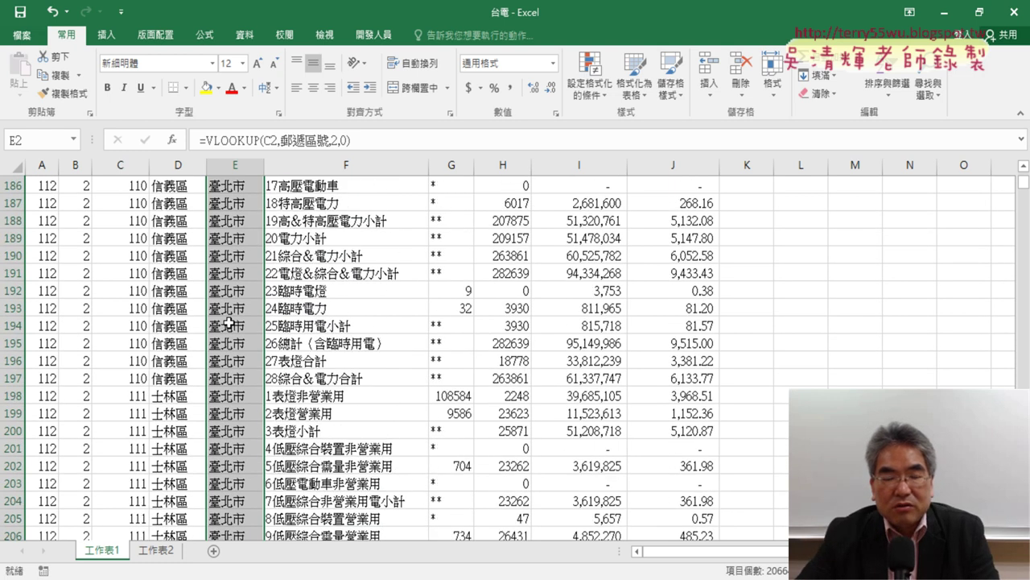
pyautogui.scroll(13, 230, 322)
pyautogui.scroll(6, 230, 322)
pyautogui.scroll(12, 229, 322)
pyautogui.scroll(9, 229, 323)
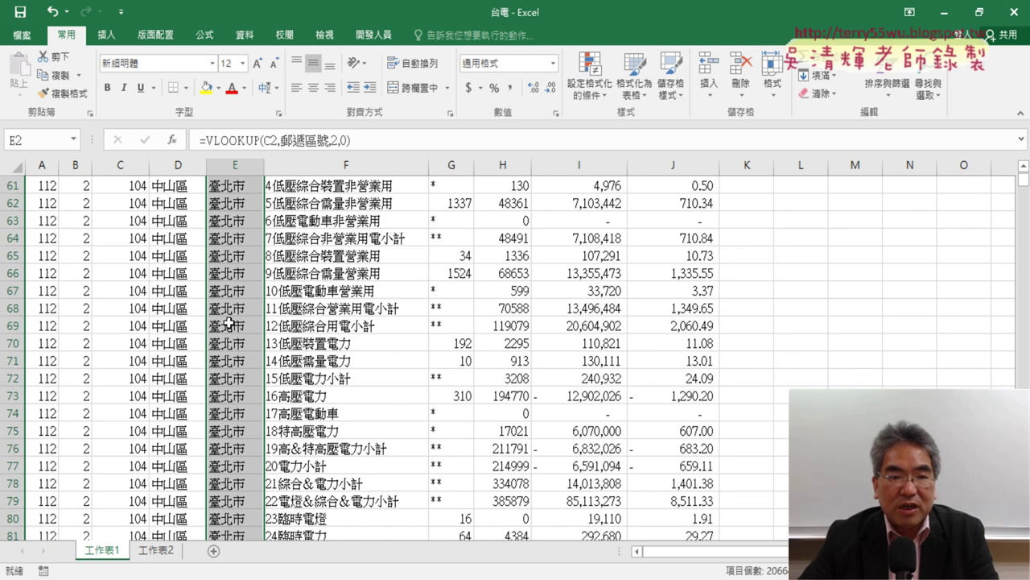
pyautogui.scroll(9, 230, 323)
pyautogui.scroll(11, 229, 323)
pyautogui.scroll(2, 234, 321)
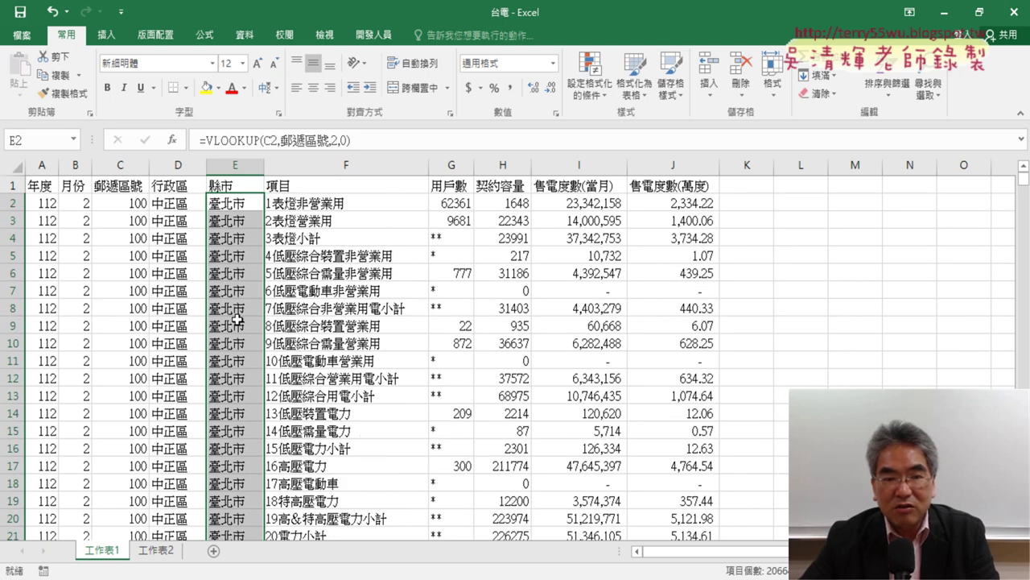
pyautogui.click(353, 291)
# - Review columns E, I and J, including J2's =I2/10000 and E2's VLOOKUP formula
pyautogui.click(239, 165)
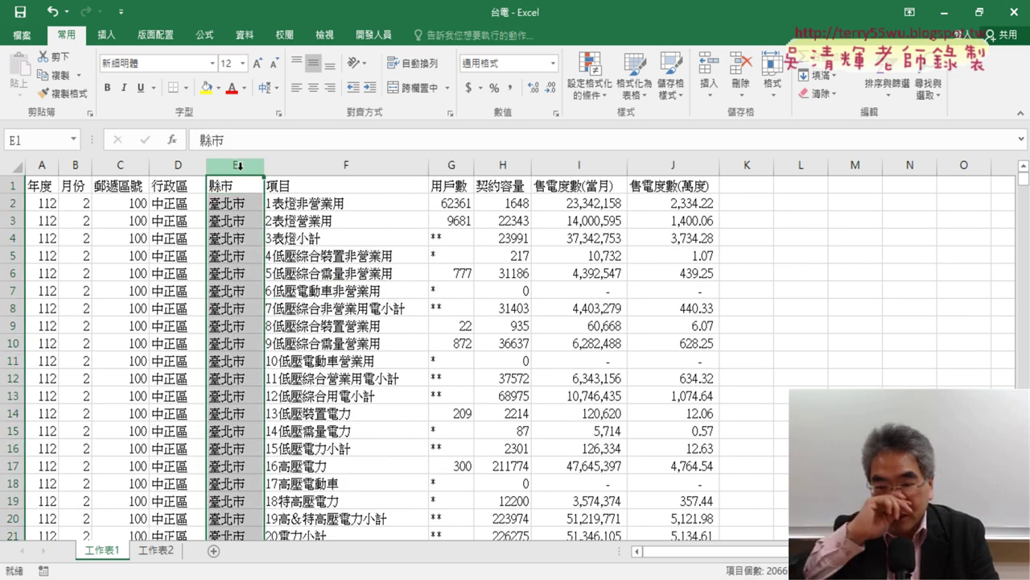
pyautogui.keyDown('ctrl'); pyautogui.click(592, 166); pyautogui.keyUp('ctrl')
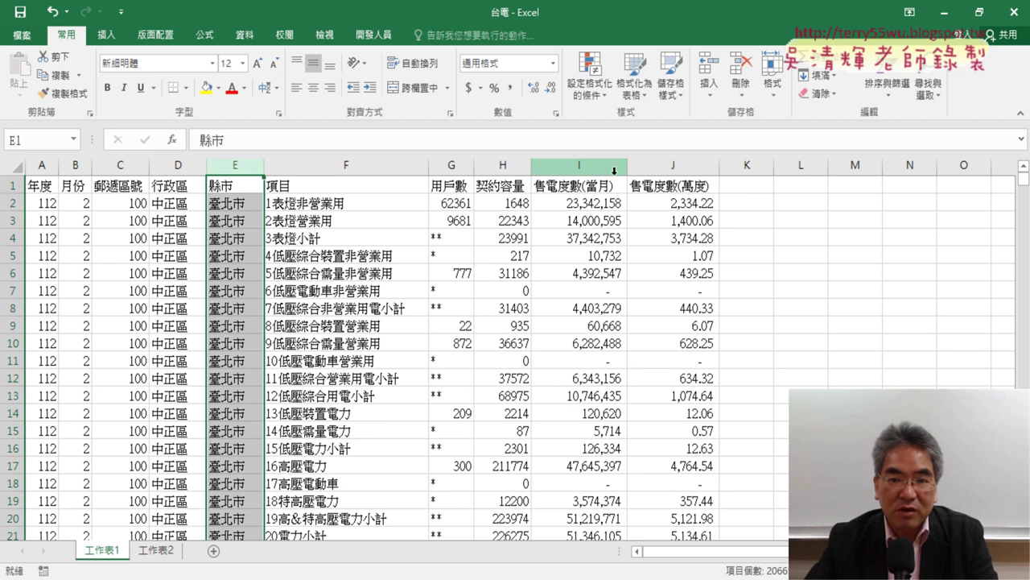
pyautogui.click(601, 166)
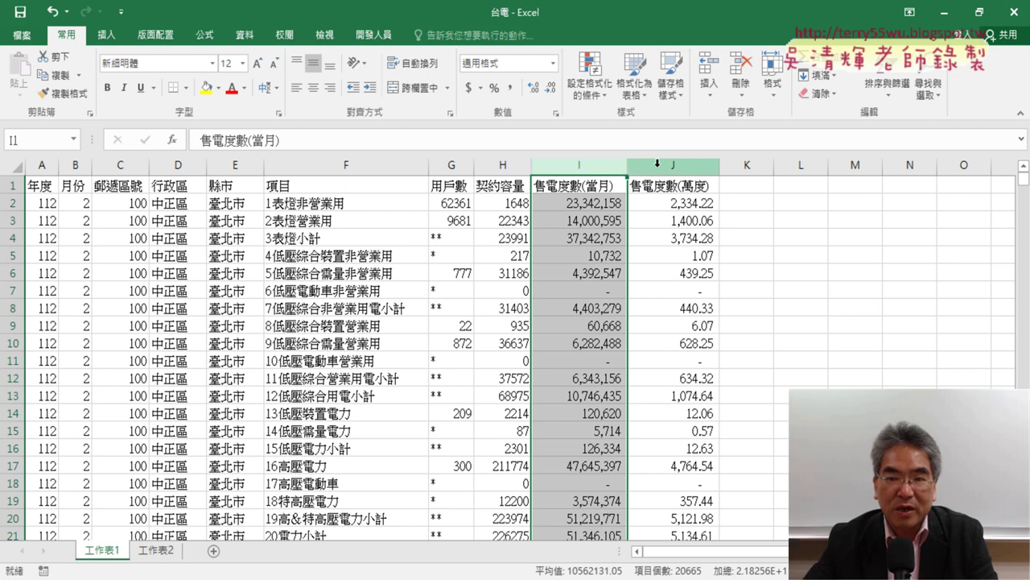
pyautogui.click(682, 165)
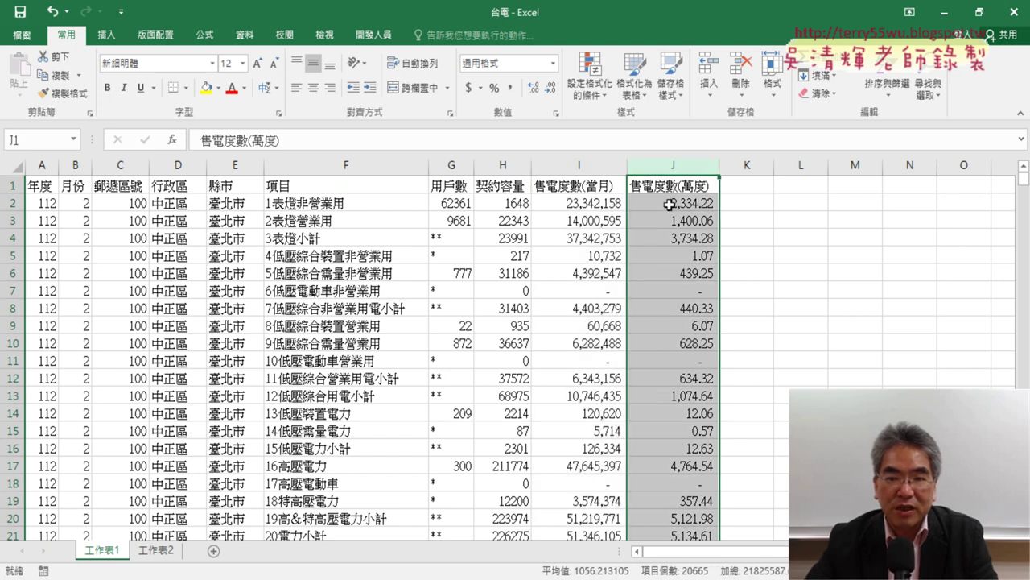
pyautogui.click(668, 202)
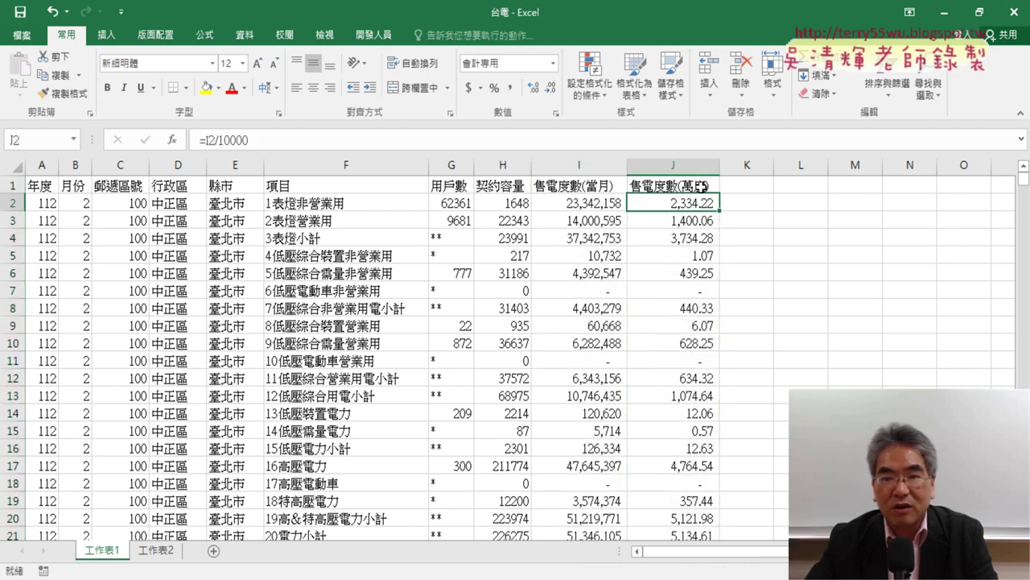
pyautogui.click(240, 201)
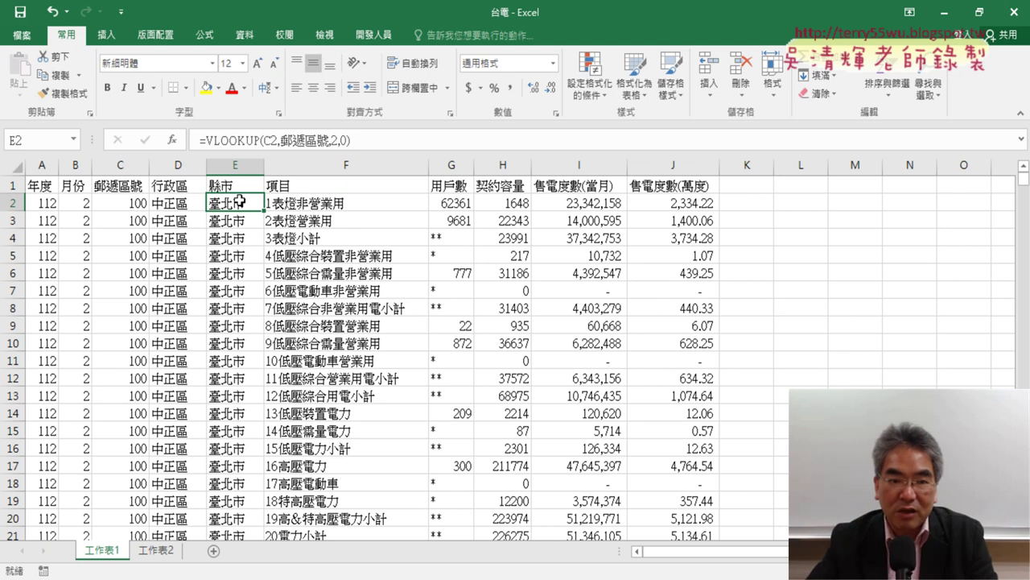
# - Insert a PivotTable from 工作表1!$A$1:$J$20665 onto a new worksheet
pyautogui.click(106, 35)
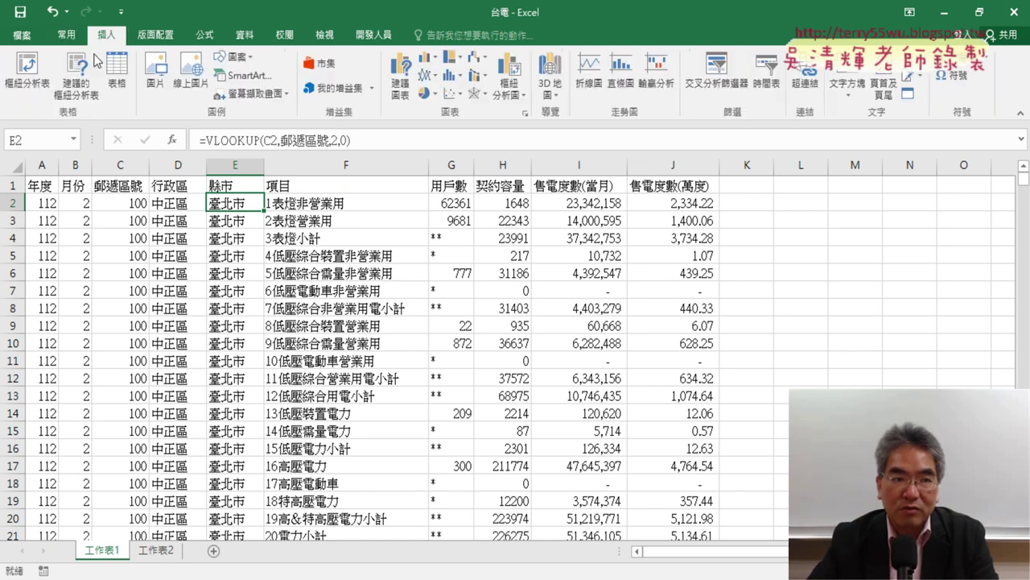
pyautogui.click(43, 83)
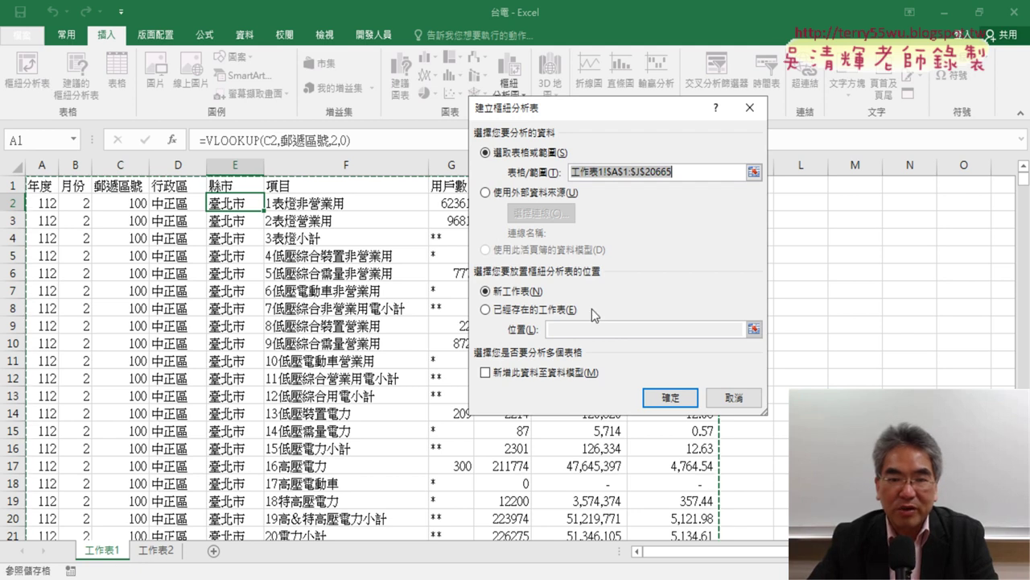
pyautogui.moveTo(643, 115); pyautogui.dragTo(508, 267)
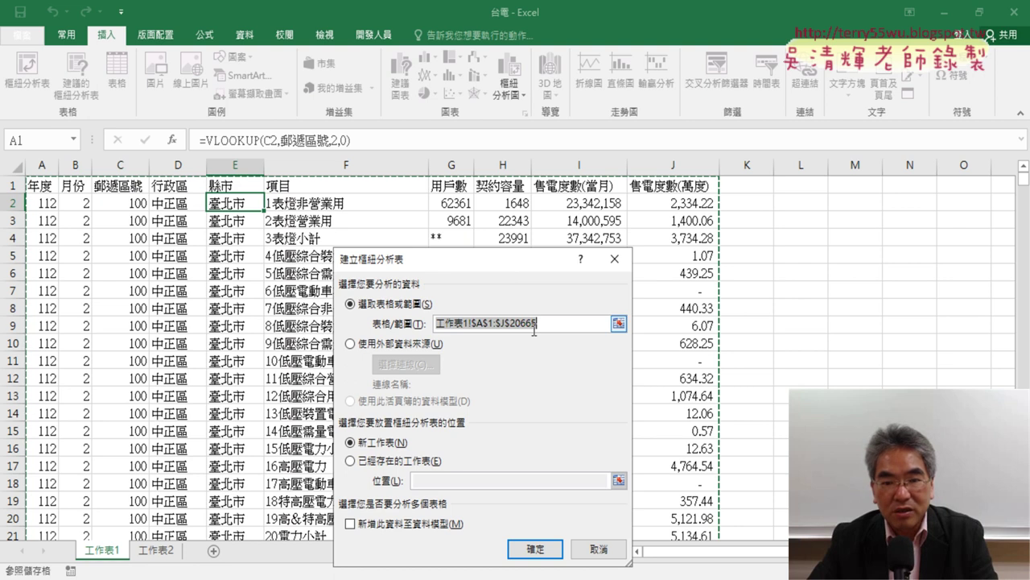
pyautogui.click(541, 324)
pyautogui.moveTo(541, 324); pyautogui.dragTo(508, 325)
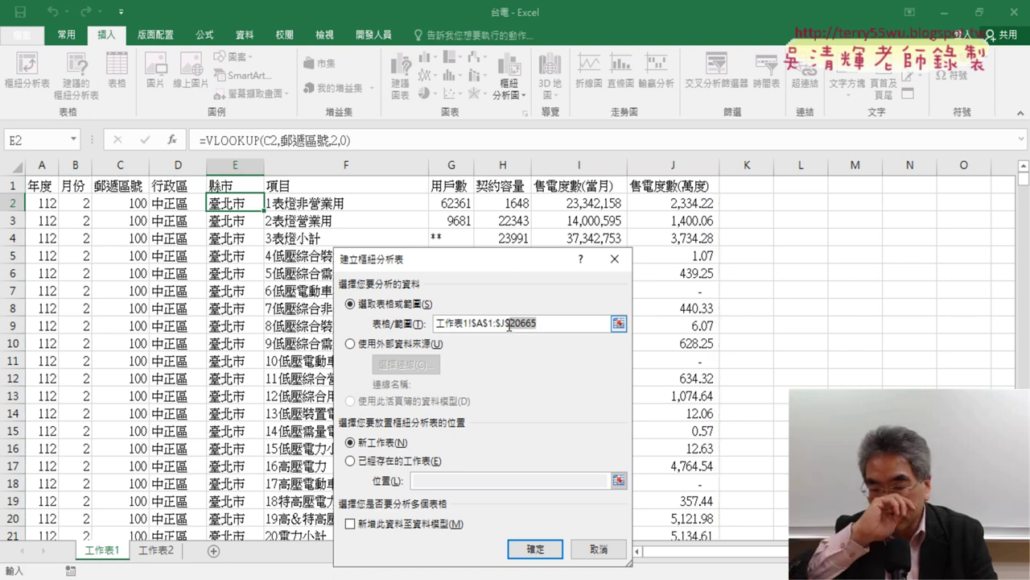
pyautogui.click(534, 548)
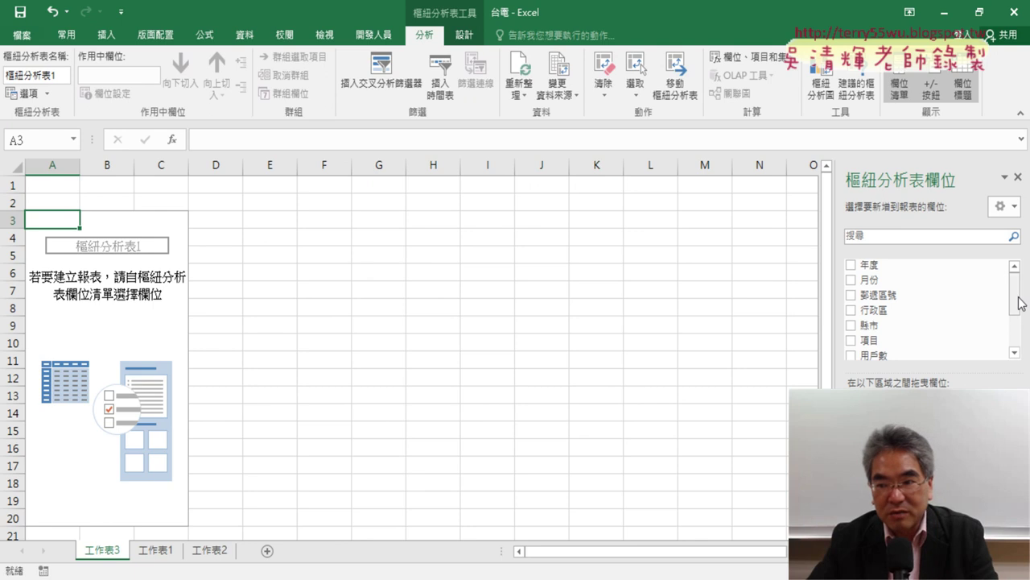
pyautogui.moveTo(1017, 298)
pyautogui.mouseDown()
pyautogui.moveTo(1019, 336)
pyautogui.moveTo(1016, 313)
pyautogui.mouseUp()
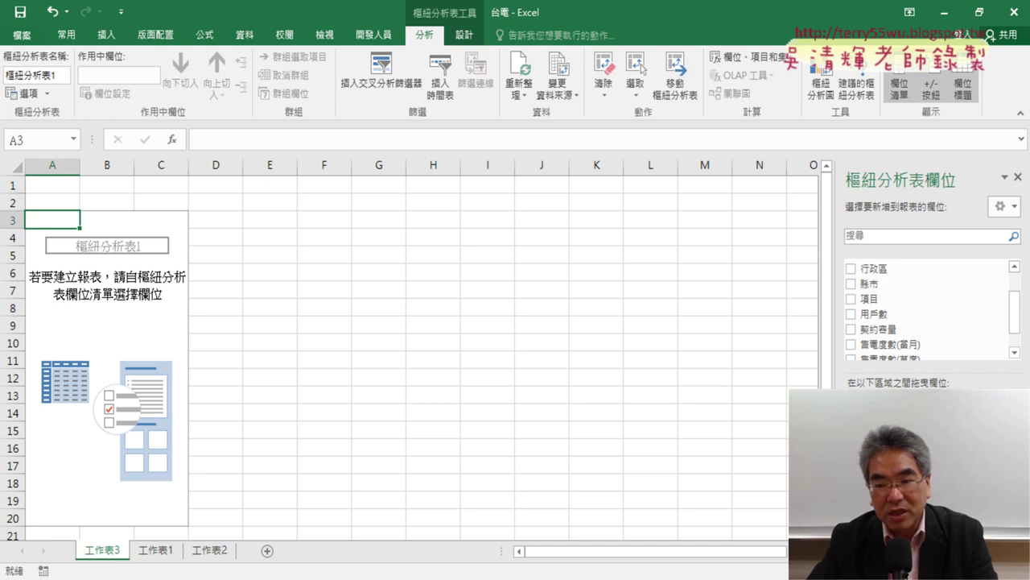
pyautogui.click(850, 283)
pyautogui.scroll(-1, 991, 338)
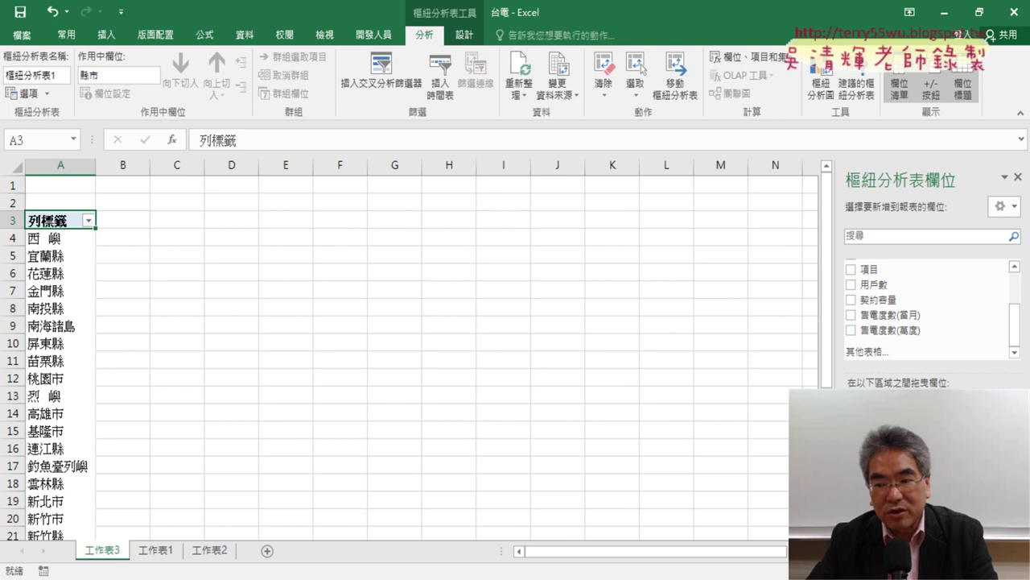
pyautogui.click(851, 330)
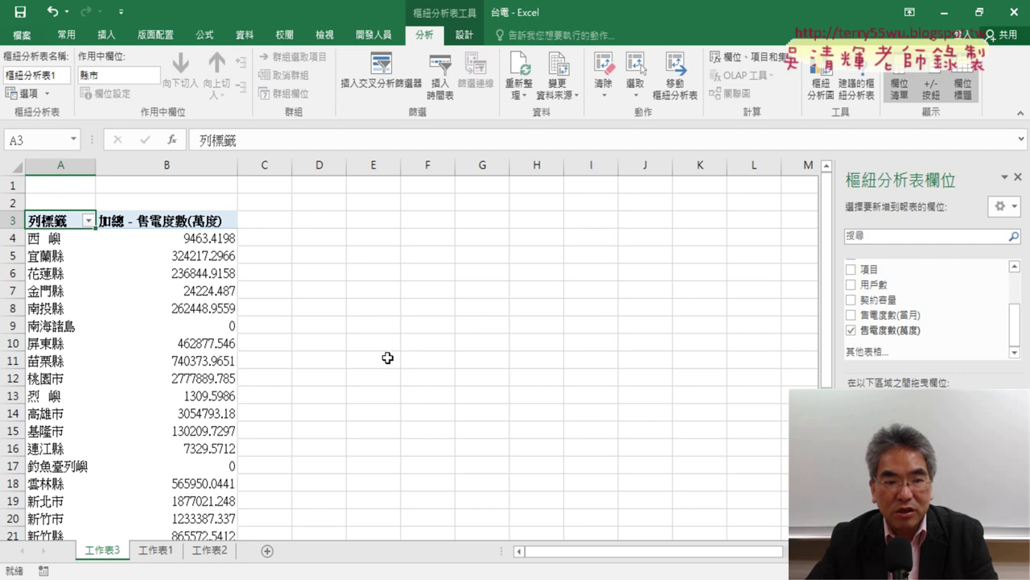
pyautogui.click(210, 238)
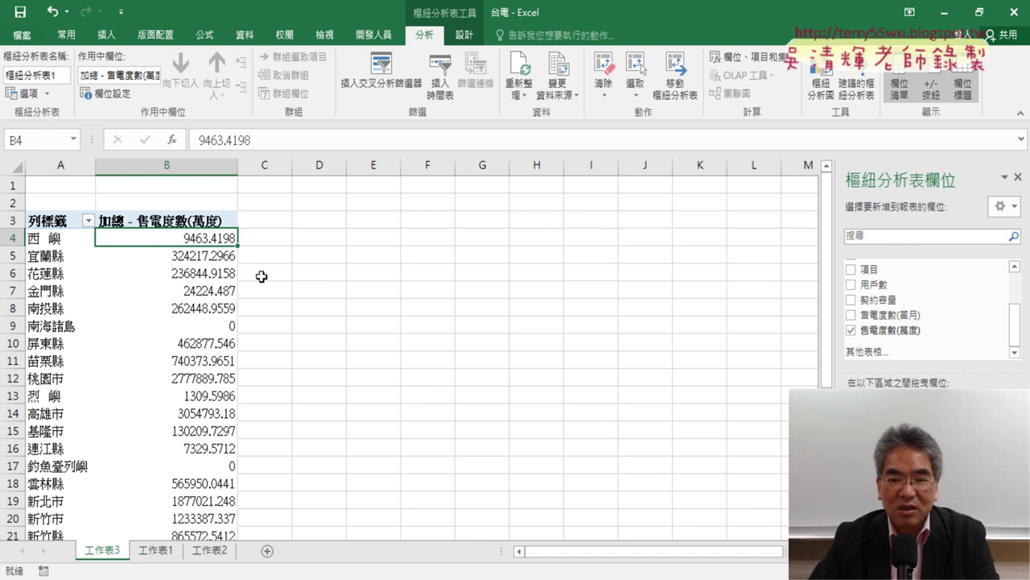
# - Sort counties by 萬度 total Z→A and apply a Top 10 Items value filter
pyautogui.click(246, 36)
pyautogui.click(405, 86)
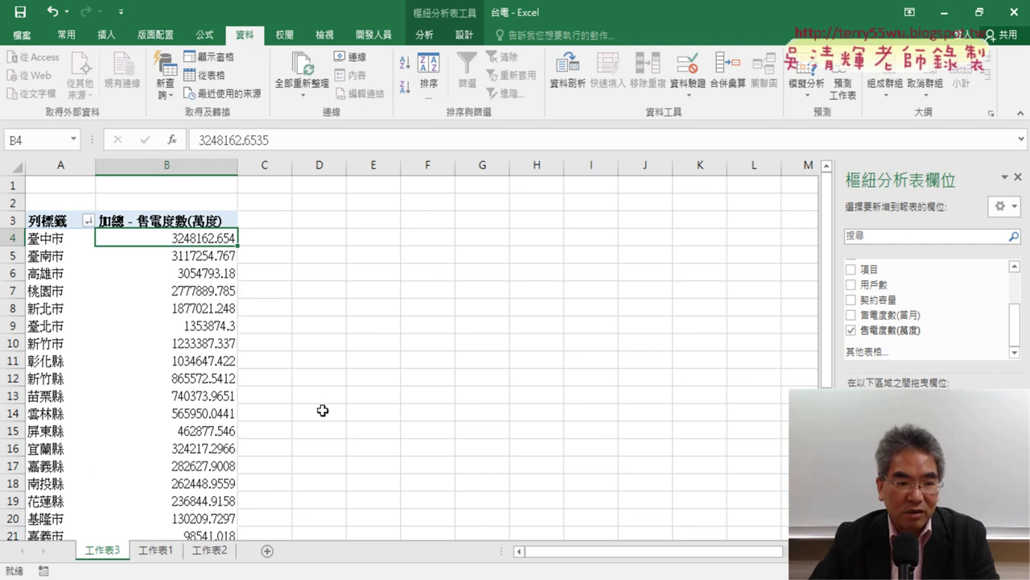
pyautogui.click(87, 220)
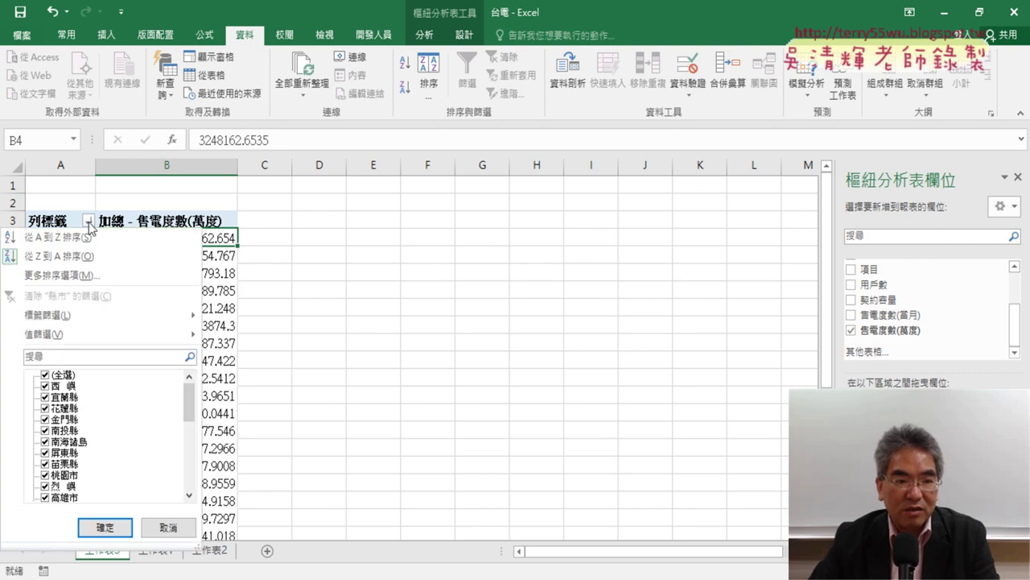
pyautogui.moveTo(92, 334)
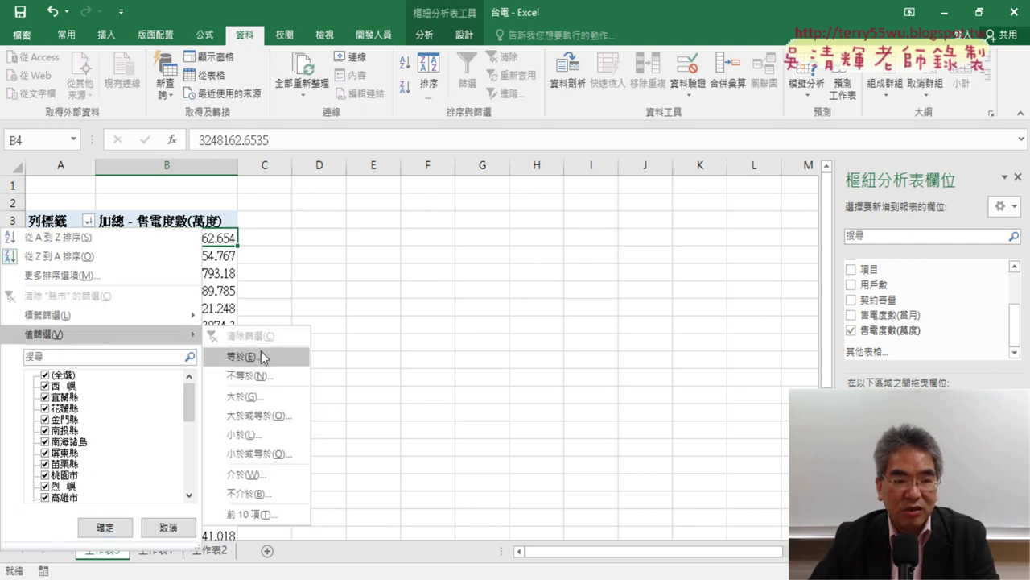
pyautogui.click(270, 512)
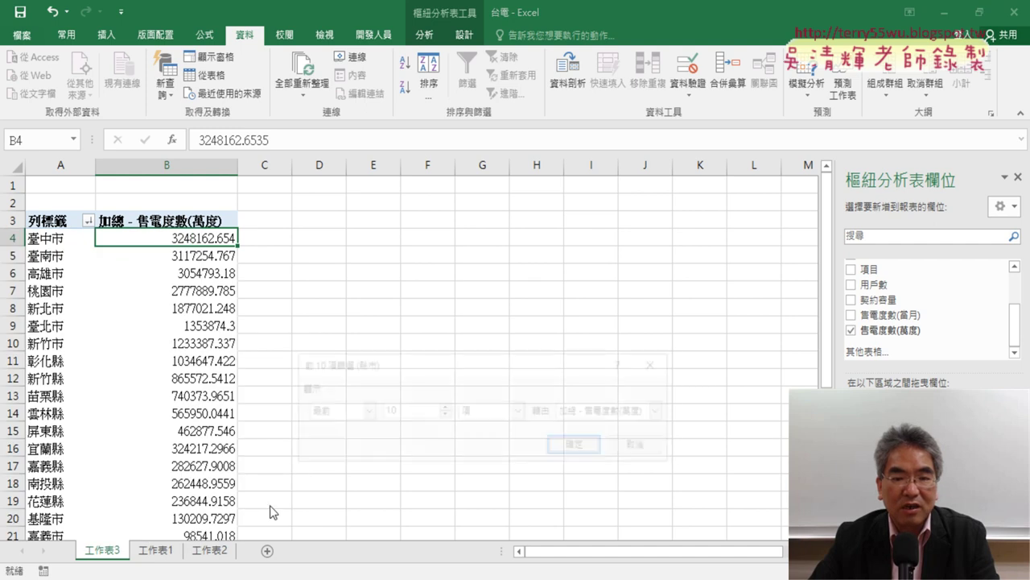
pyautogui.click(562, 450)
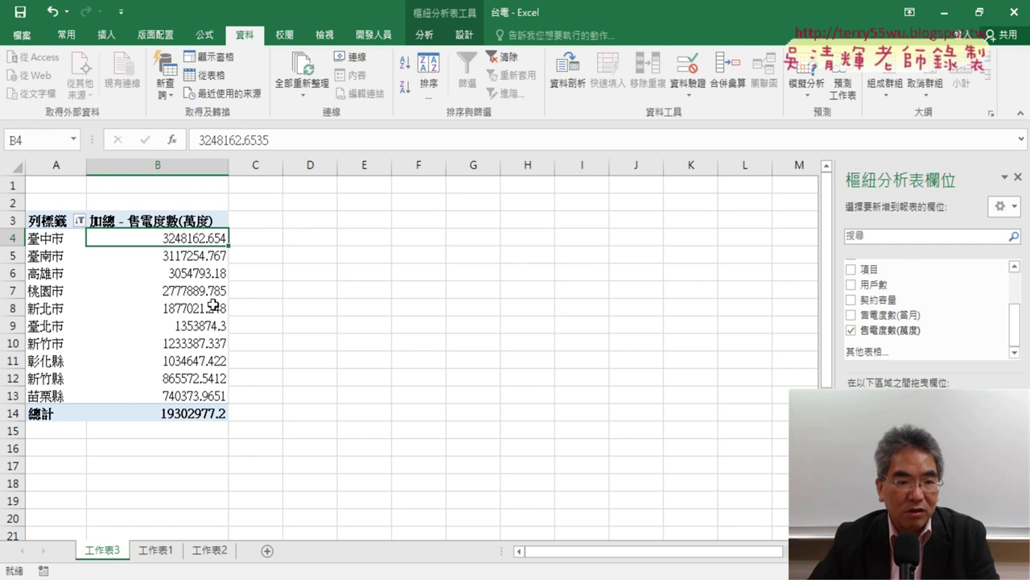
# - Format the totals B4:B14 with Comma Style and zero decimal places
pyautogui.moveTo(200, 240); pyautogui.dragTo(196, 416)
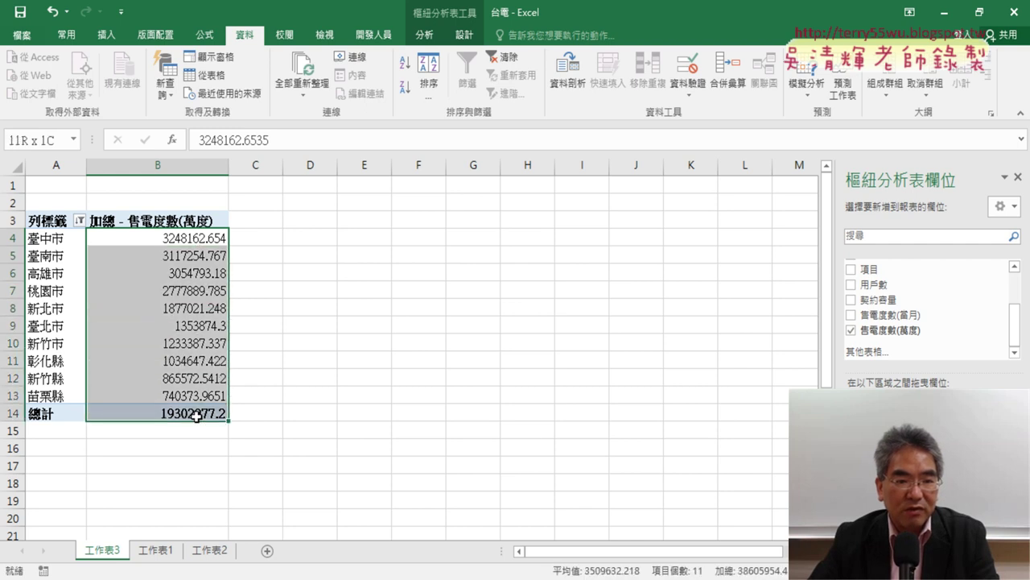
pyautogui.click(69, 37)
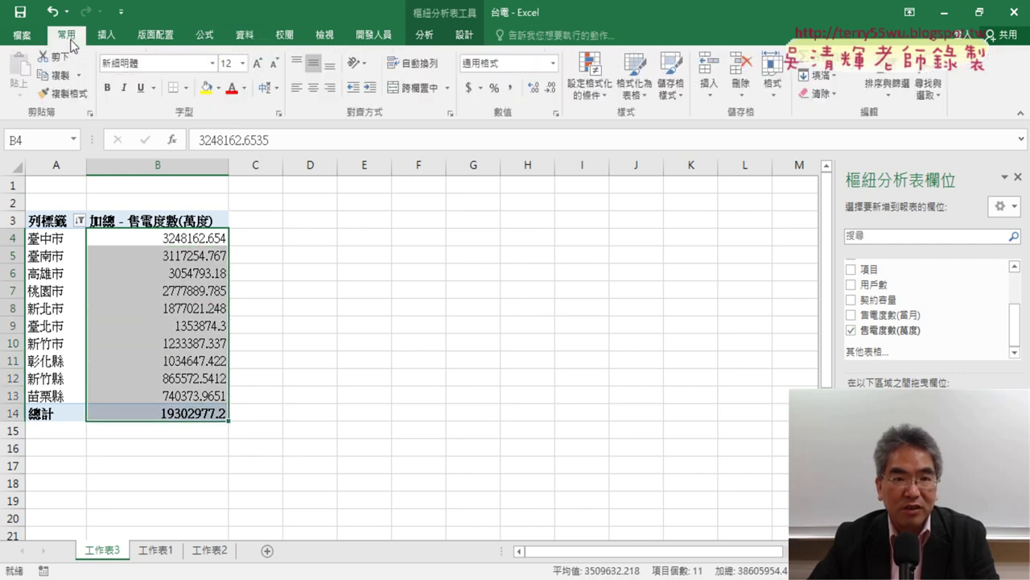
pyautogui.click(510, 89)
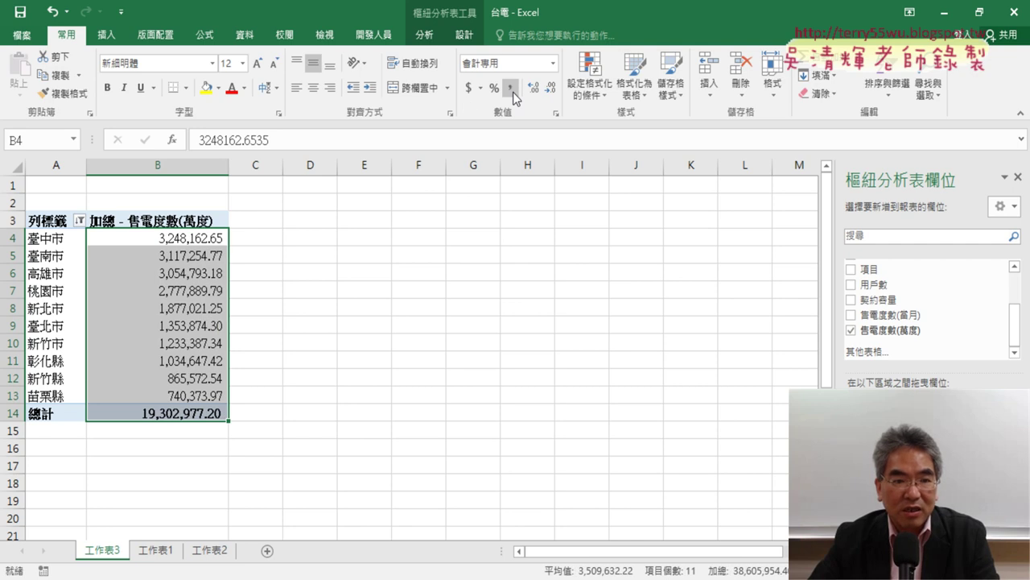
pyautogui.click(551, 90)
pyautogui.click(550, 90)
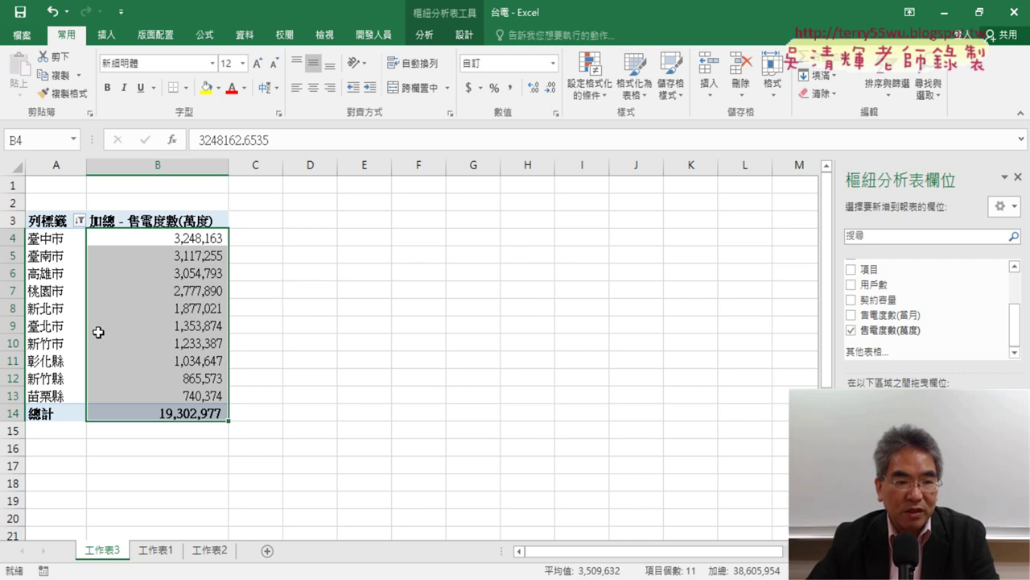
pyautogui.click(18, 326)
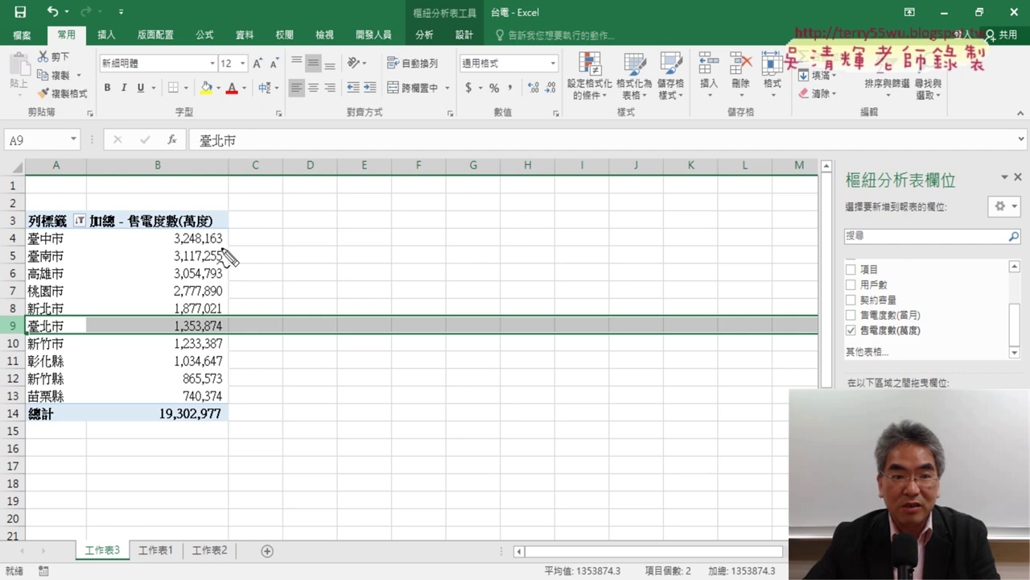
pyautogui.moveTo(227, 246)
pyautogui.mouseDown()
pyautogui.moveTo(180, 249)
pyautogui.moveTo(229, 247)
pyautogui.mouseUp()
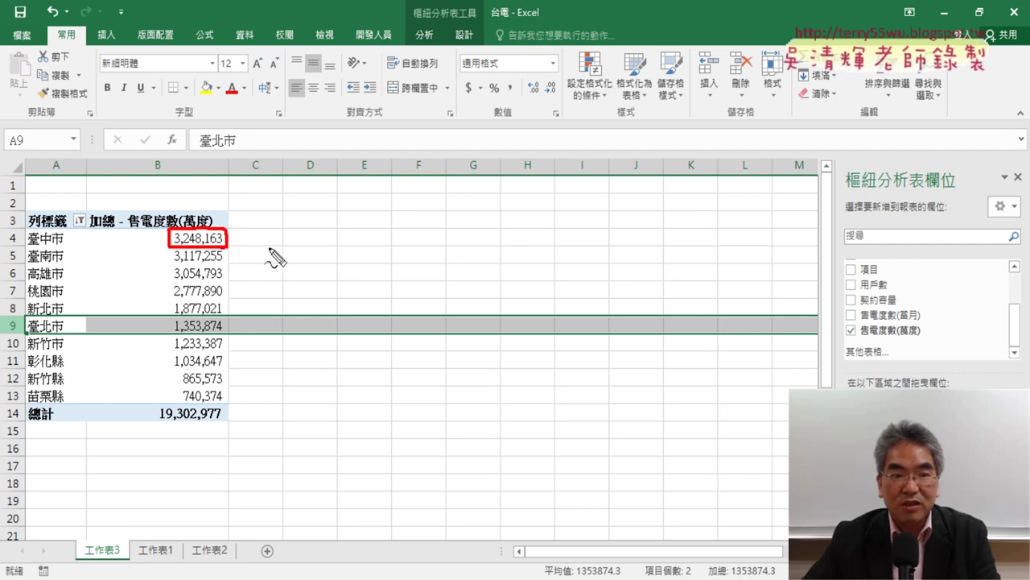
pyautogui.moveTo(293, 243)
pyautogui.mouseDown()
pyautogui.moveTo(251, 240)
pyautogui.moveTo(244, 249)
pyautogui.mouseUp()
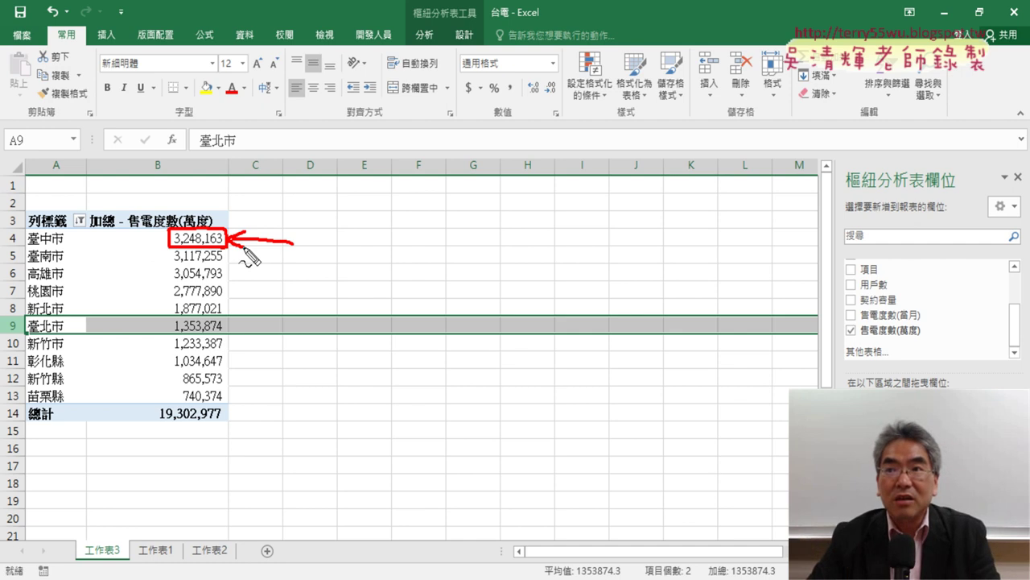
pyautogui.press('Escape')
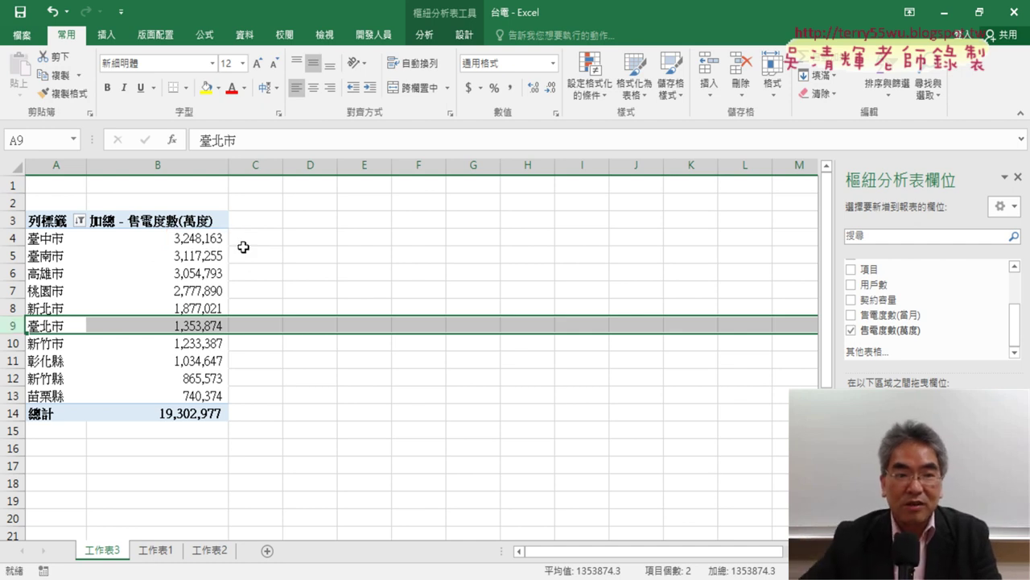
pyautogui.click(207, 245)
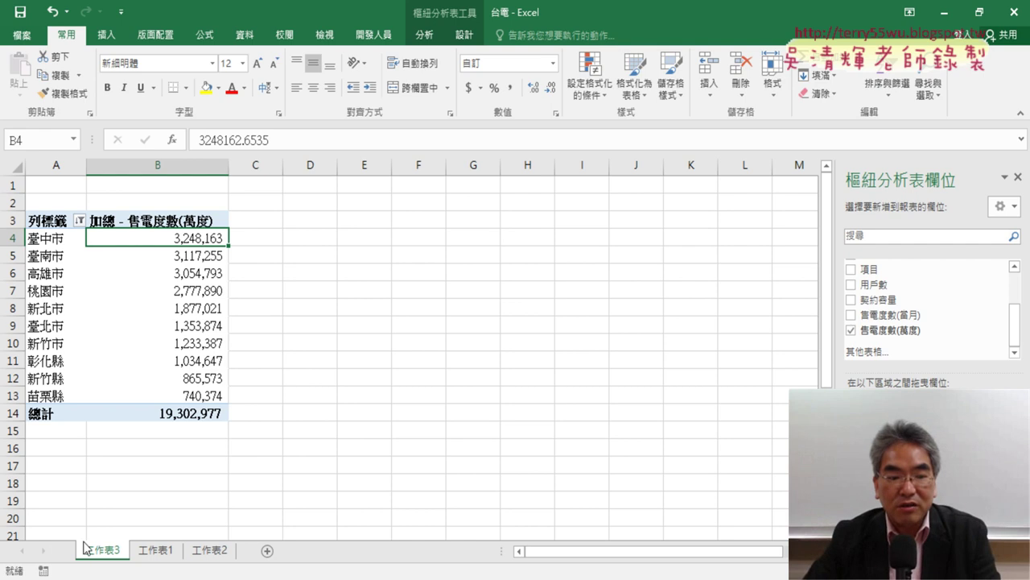
# - Drill into 臺中市's total to list its detail rows on new sheet 工作表4
pyautogui.doubleClick(198, 239)
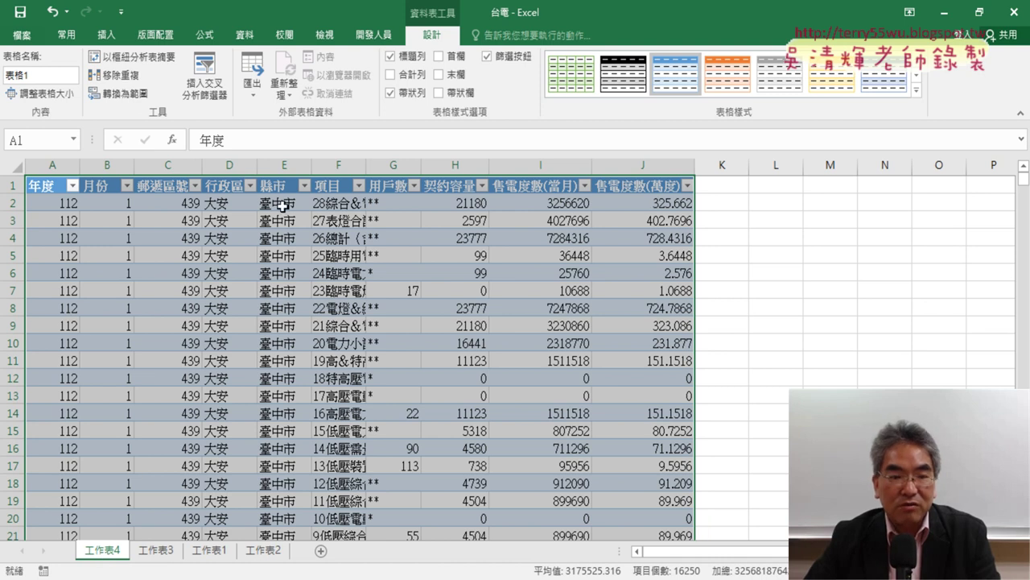
pyautogui.moveTo(658, 207); pyautogui.dragTo(455, 309)
pyautogui.click(665, 207)
pyautogui.click(642, 165)
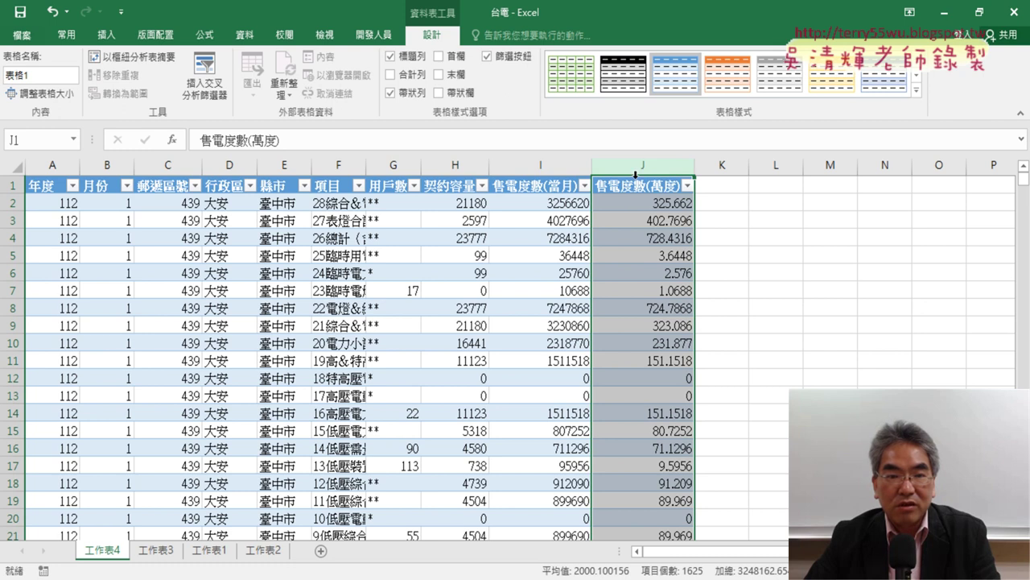
pyautogui.click(285, 167)
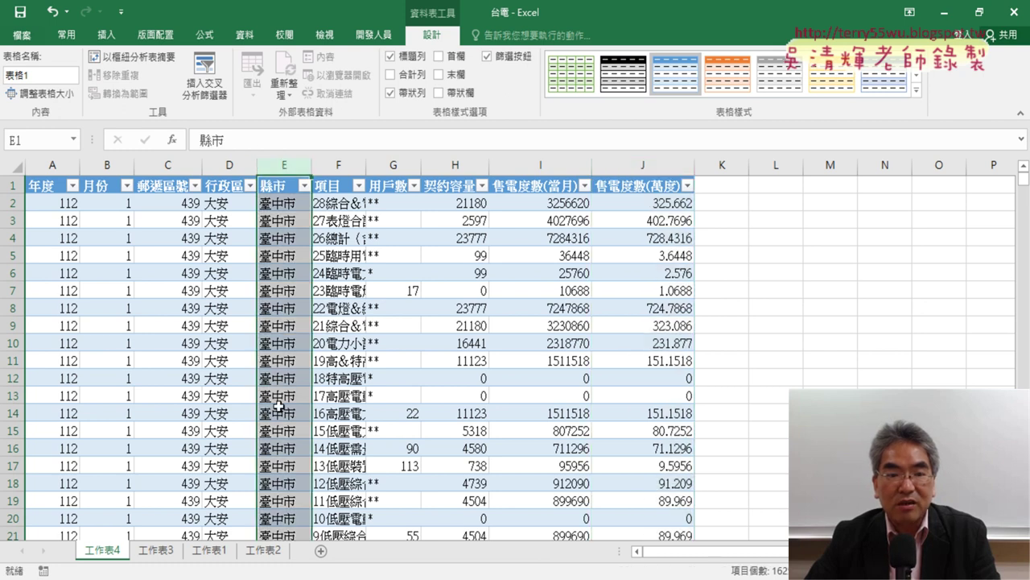
pyautogui.scroll(-2, 278, 405)
pyautogui.scroll(2, 301, 389)
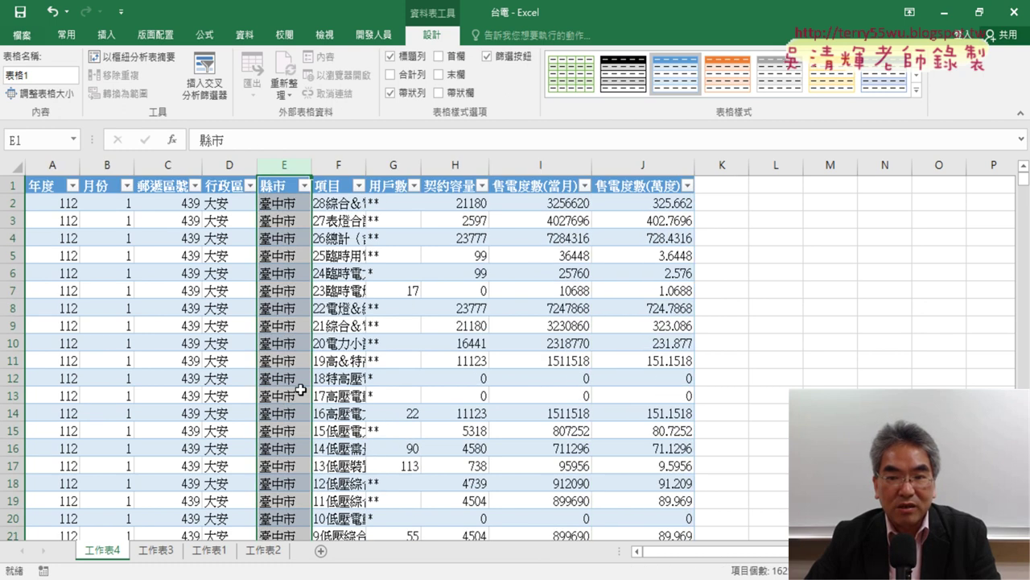
# - Sort the detail rows by 售電度數(萬度), largest first
pyautogui.click(680, 201)
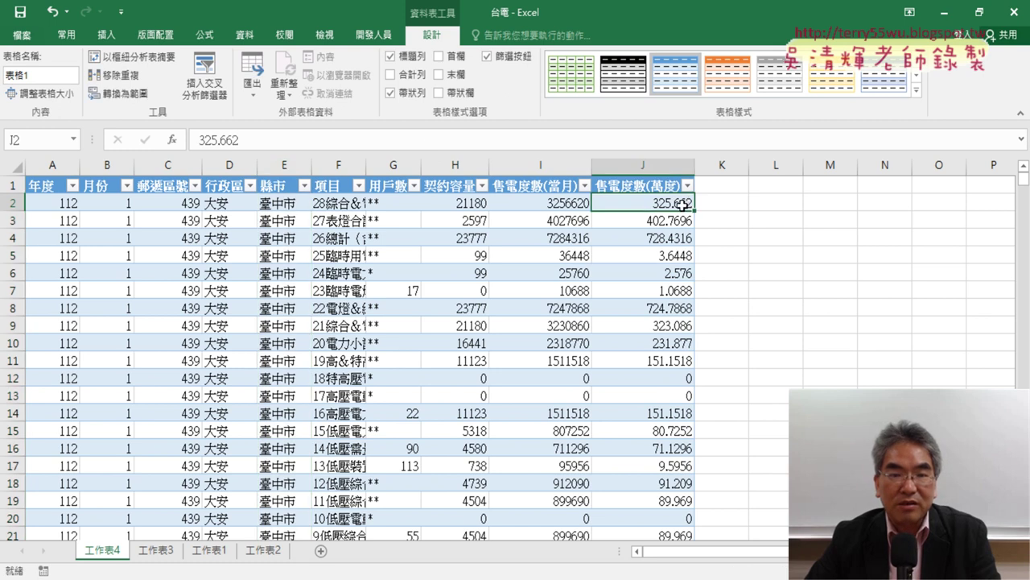
pyautogui.click(244, 34)
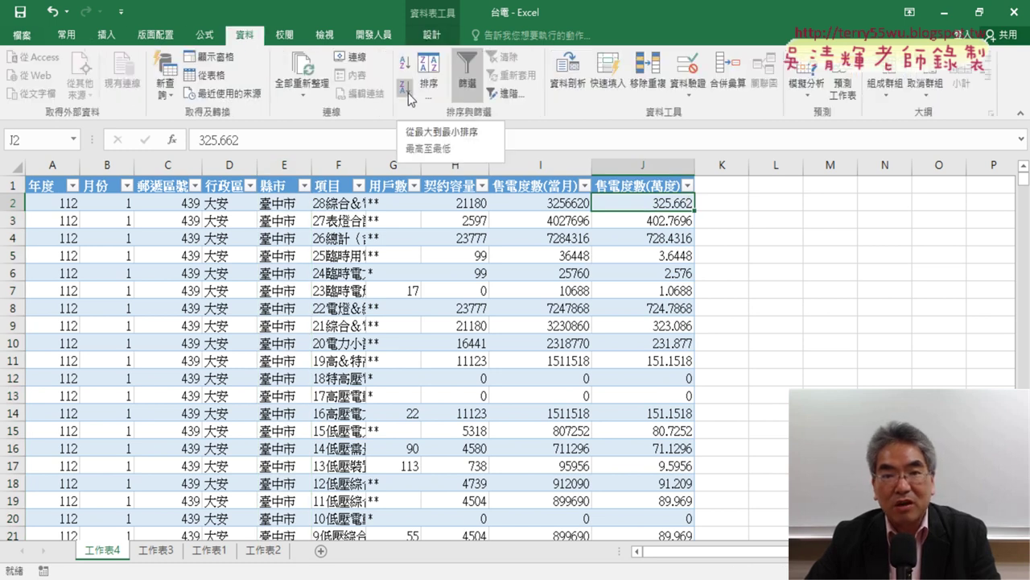
pyautogui.click(621, 185)
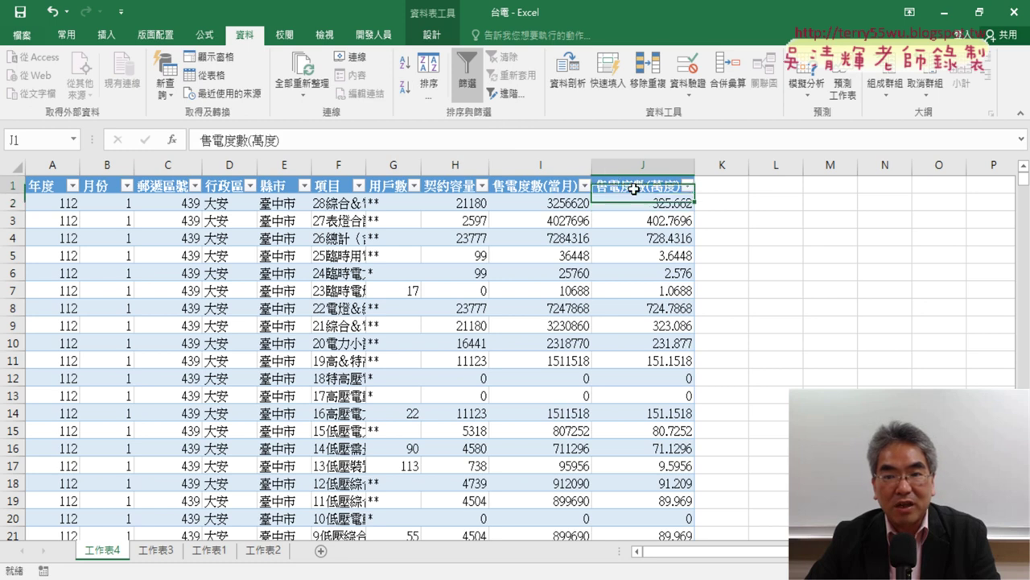
pyautogui.click(405, 87)
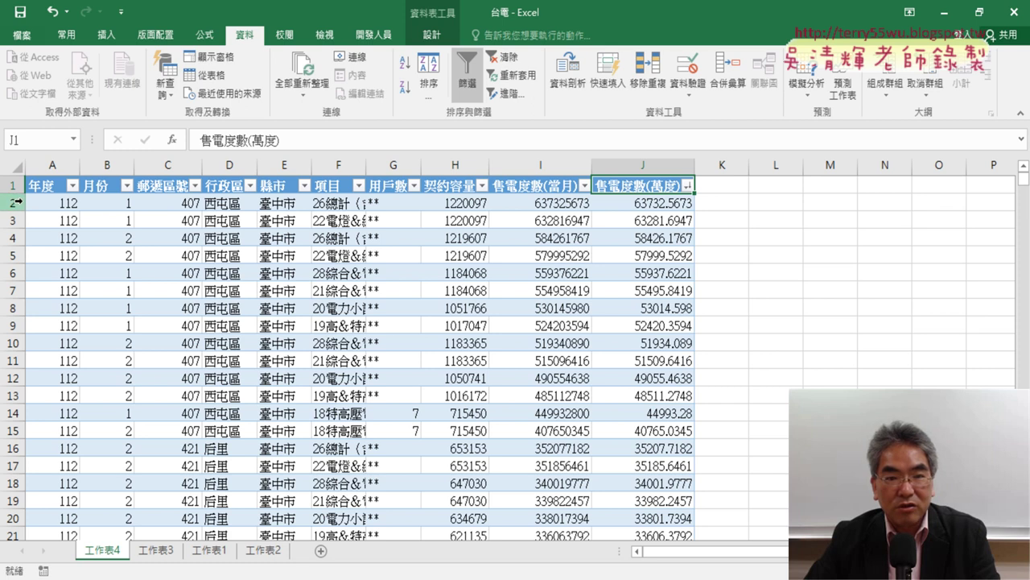
# - Widen the 項目 column and highlight the top 西屯區 records and their largest 萬度 values
pyautogui.moveTo(12, 202); pyautogui.dragTo(13, 431)
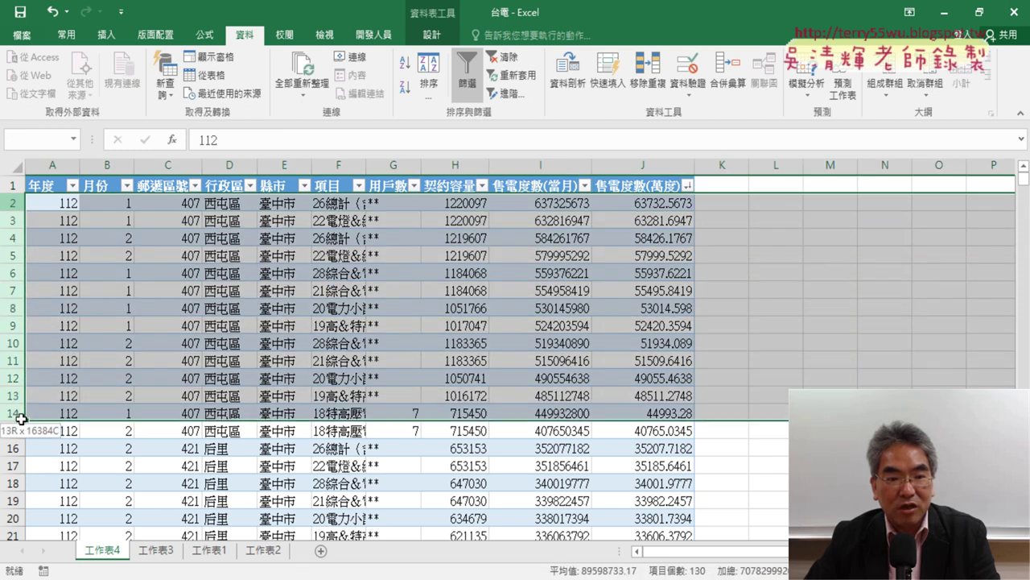
pyautogui.moveTo(365, 165); pyautogui.dragTo(365, 165)
pyautogui.doubleClick(364, 165)
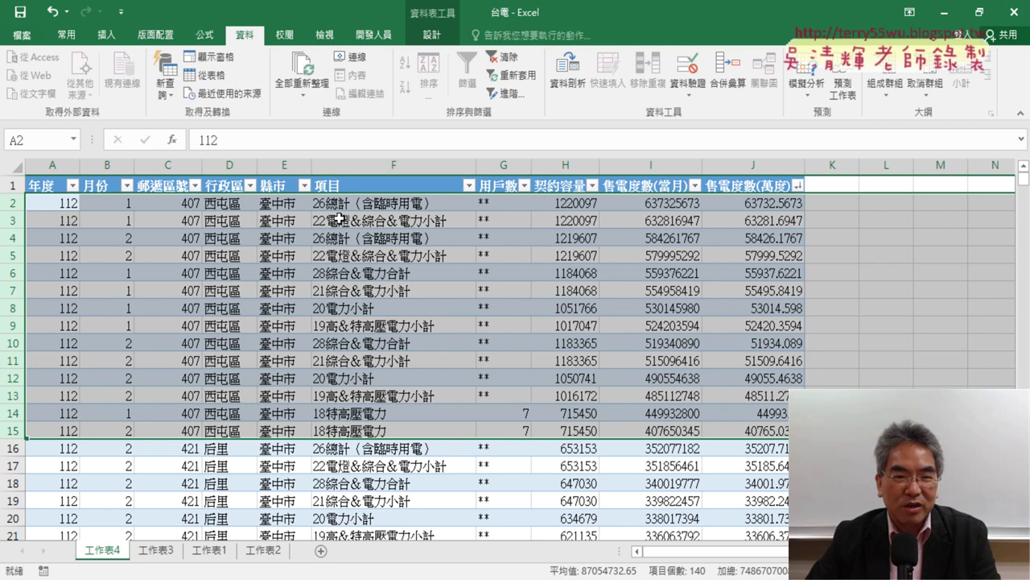
pyautogui.moveTo(237, 203)
pyautogui.mouseDown()
pyautogui.moveTo(236, 295)
pyautogui.moveTo(447, 434)
pyautogui.moveTo(744, 437)
pyautogui.mouseUp()
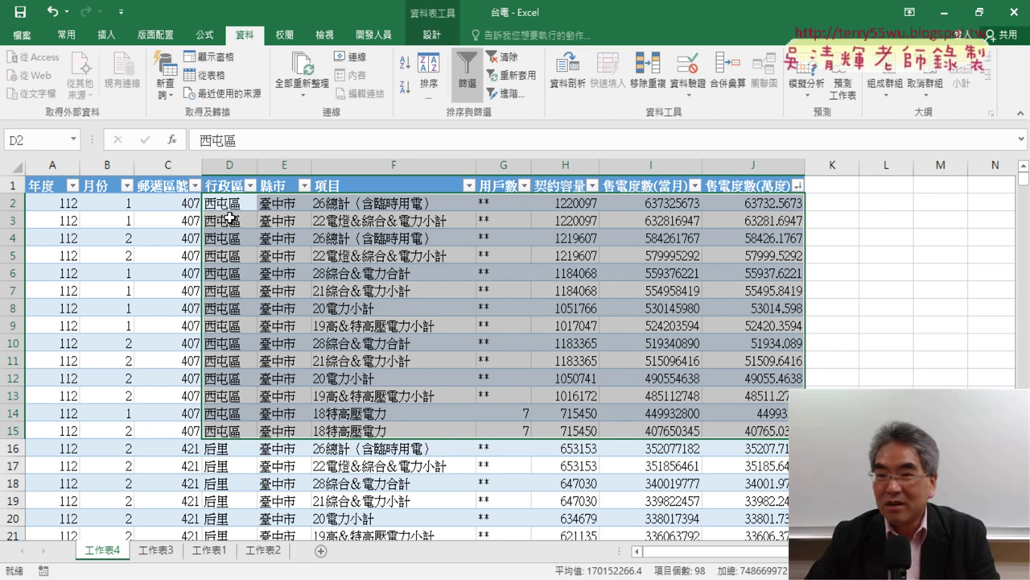
pyautogui.moveTo(228, 203); pyautogui.dragTo(290, 204)
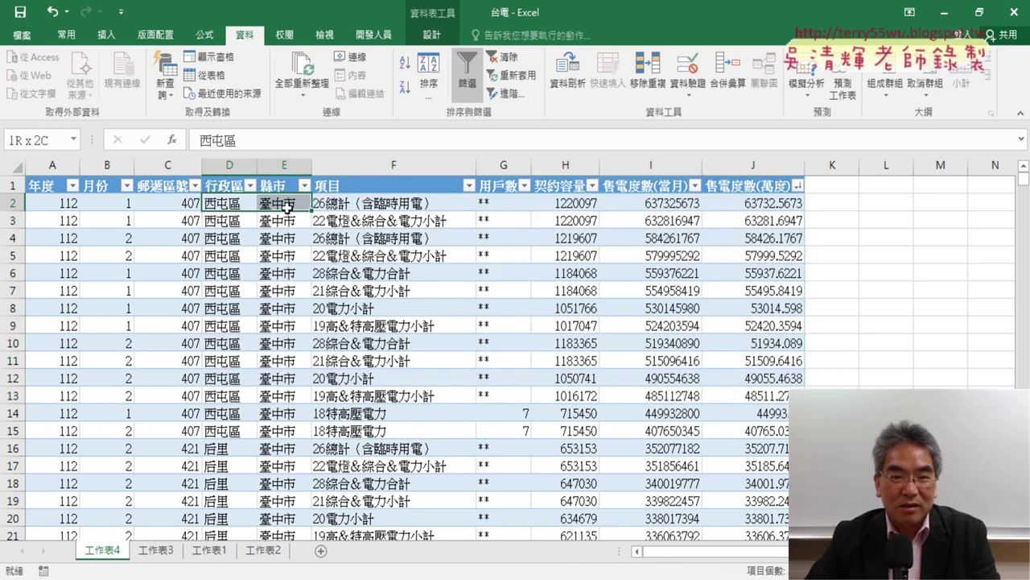
pyautogui.moveTo(762, 207)
pyautogui.mouseDown()
pyautogui.moveTo(760, 392)
pyautogui.moveTo(702, 433)
pyautogui.moveTo(228, 432)
pyautogui.mouseUp()
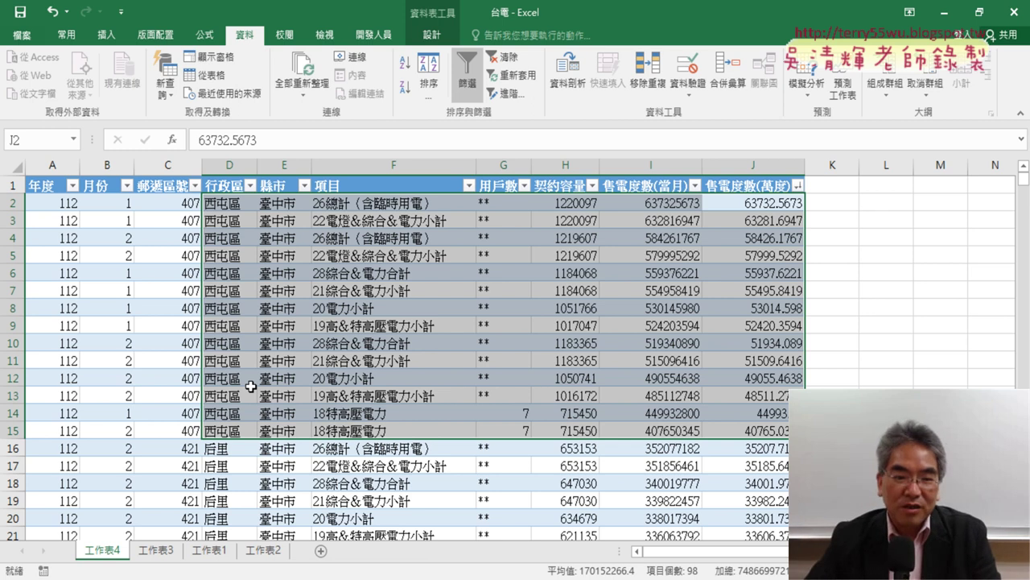
# - Jump back to the top of the 臺中市 detail table with Ctrl+Up
pyautogui.scroll(-1, 252, 389)
pyautogui.scroll(-2, 252, 389)
pyautogui.moveTo(239, 294); pyautogui.dragTo(239, 372)
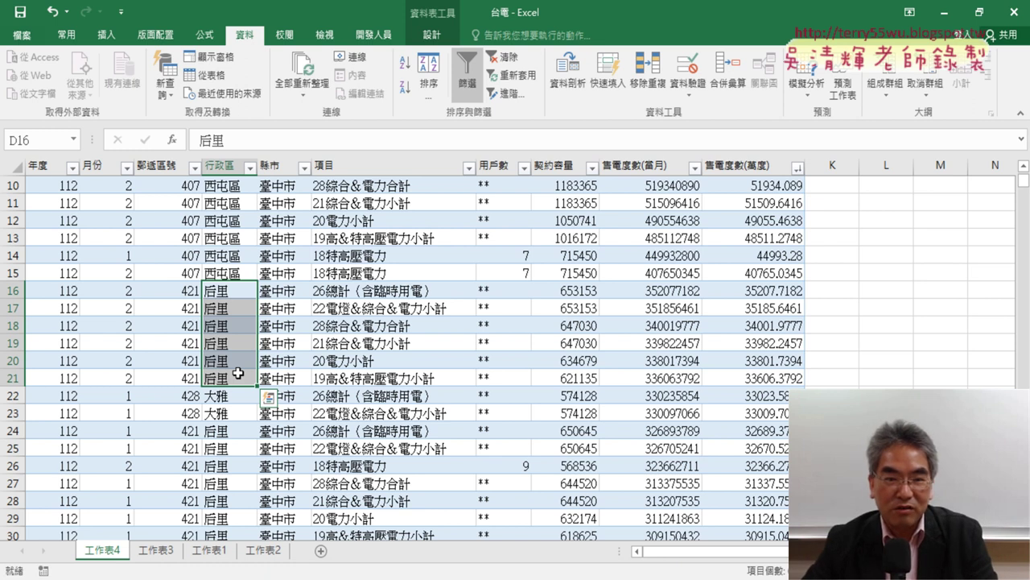
pyautogui.hotkey('ctrl', 'Up')
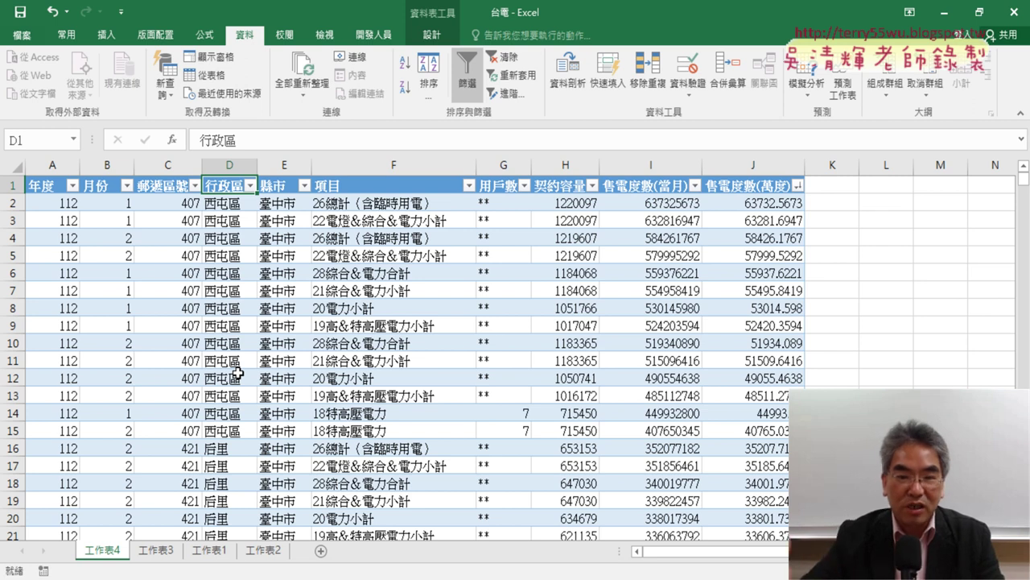
# - On 工作表3, circle the pivot and mark 3,248,163, 3,117,255 and 3,054,793 in red
pyautogui.click(161, 551)
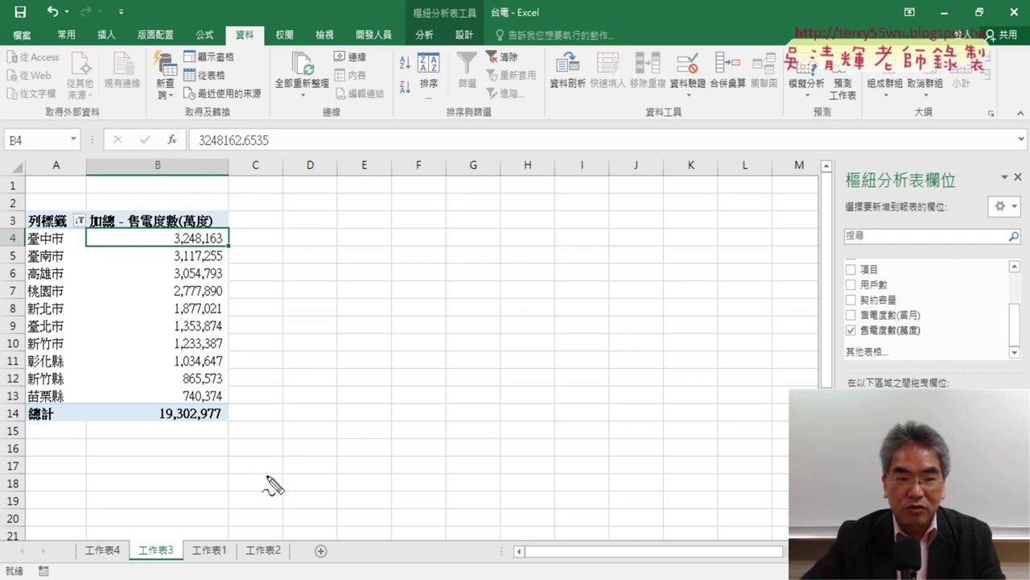
pyautogui.moveTo(228, 430)
pyautogui.mouseDown()
pyautogui.moveTo(167, 204)
pyautogui.moveTo(228, 430)
pyautogui.mouseUp()
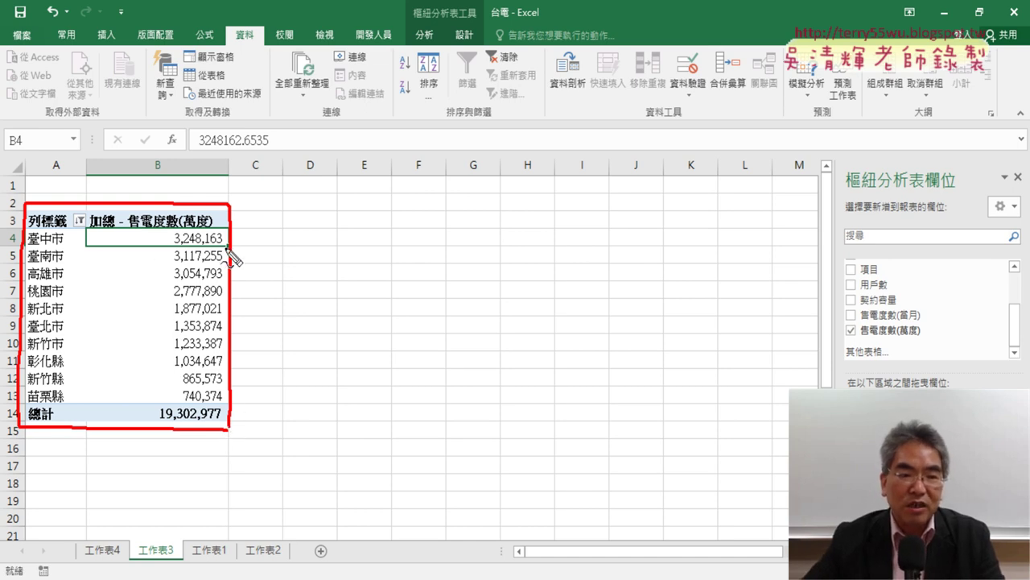
pyautogui.moveTo(213, 250); pyautogui.dragTo(228, 245)
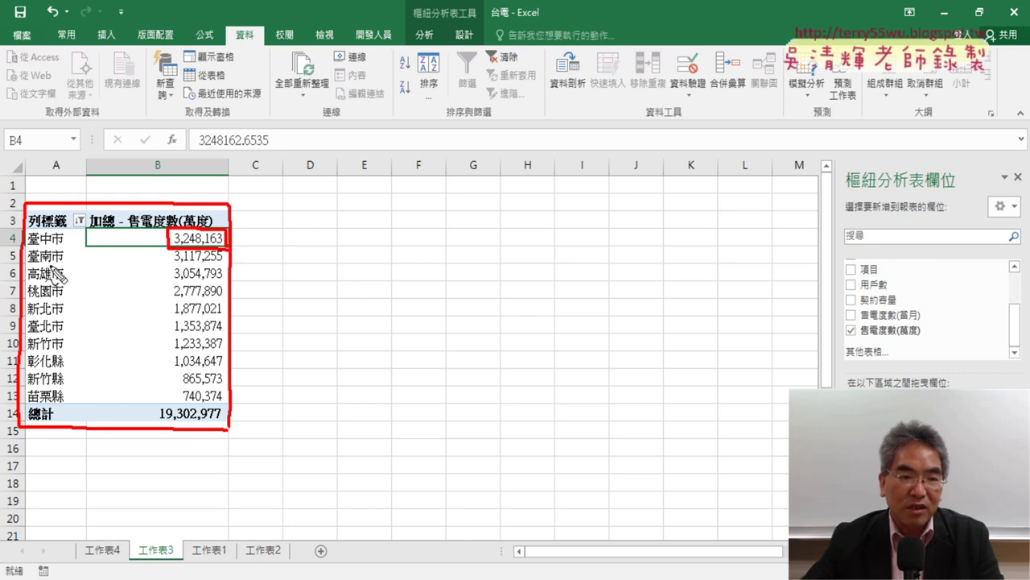
pyautogui.moveTo(168, 252); pyautogui.dragTo(206, 268)
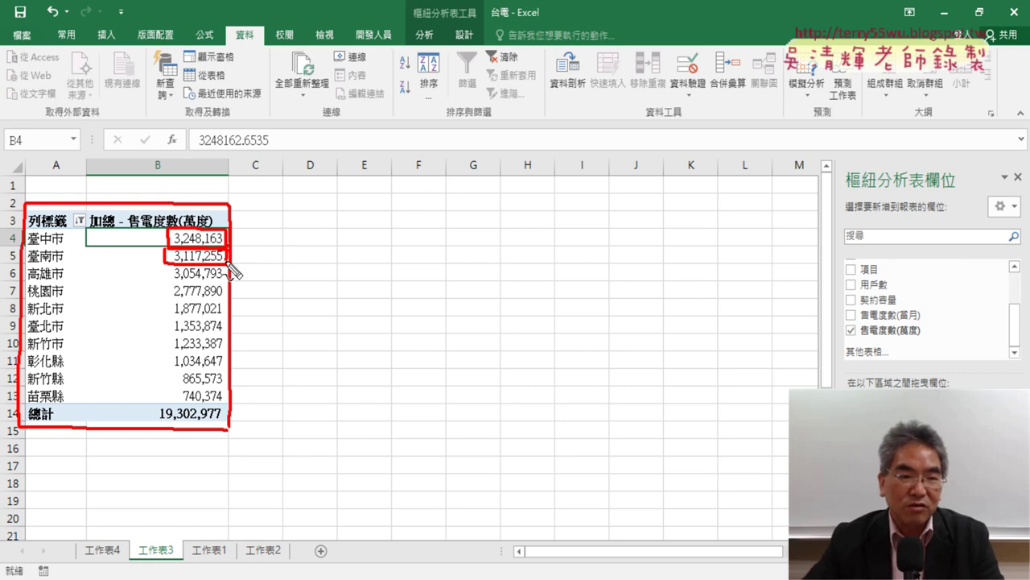
pyautogui.moveTo(224, 280)
pyautogui.mouseDown()
pyautogui.moveTo(186, 281)
pyautogui.moveTo(225, 287)
pyautogui.mouseUp()
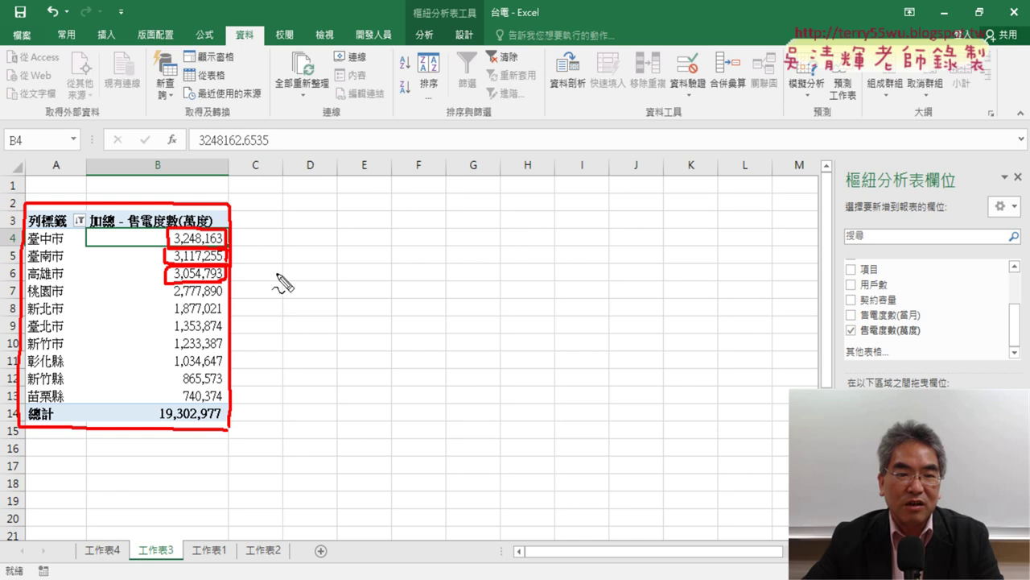
pyautogui.moveTo(277, 274)
pyautogui.mouseDown()
pyautogui.moveTo(235, 273)
pyautogui.moveTo(251, 288)
pyautogui.mouseUp()
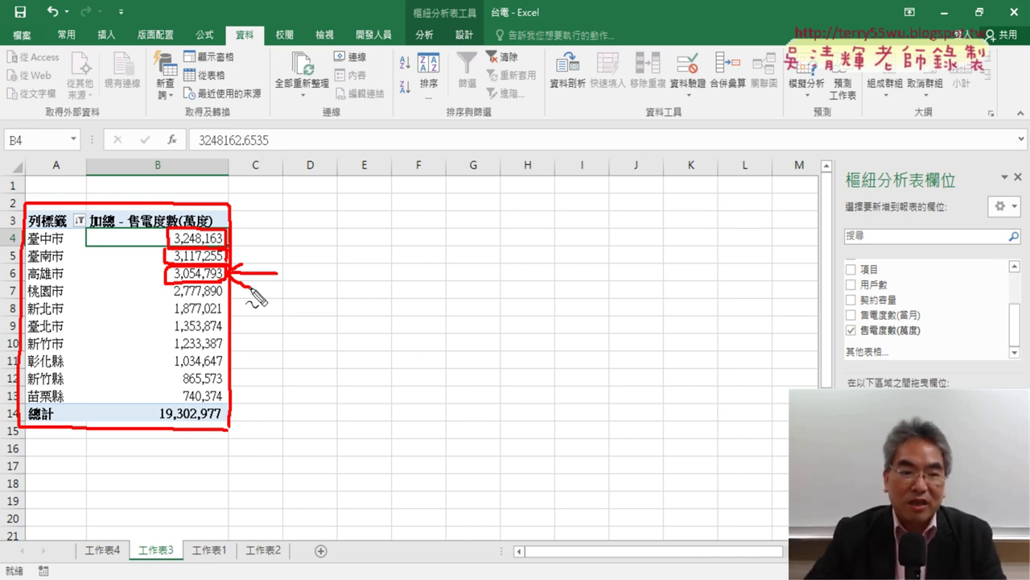
# - Erase all red screen annotations from the pivot table with Escape
pyautogui.press('Escape')
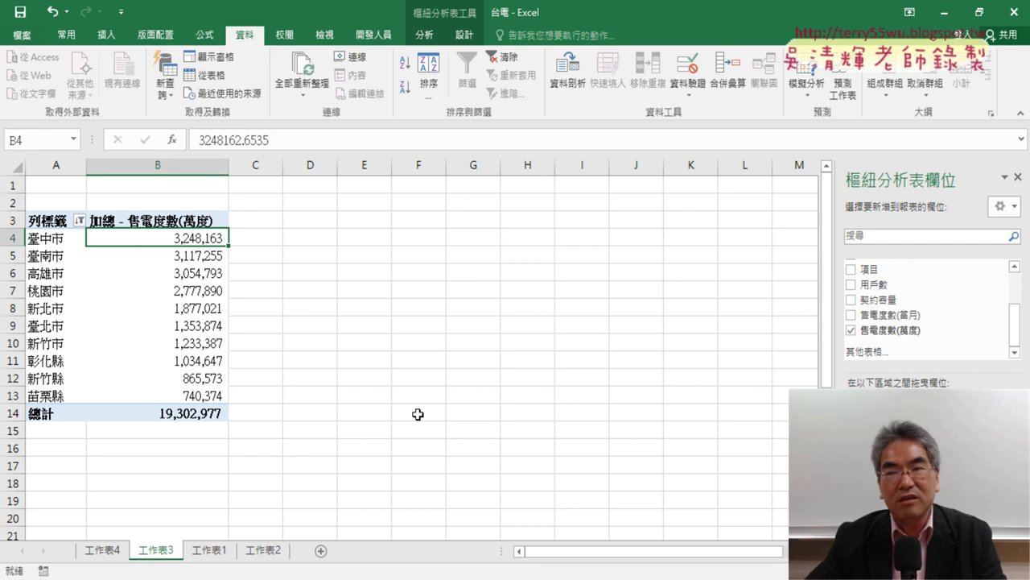
# - Look through 工作表1 and 工作表2, then switch to the 臺灣地區郵遞區號 workbook
pyautogui.click(212, 554)
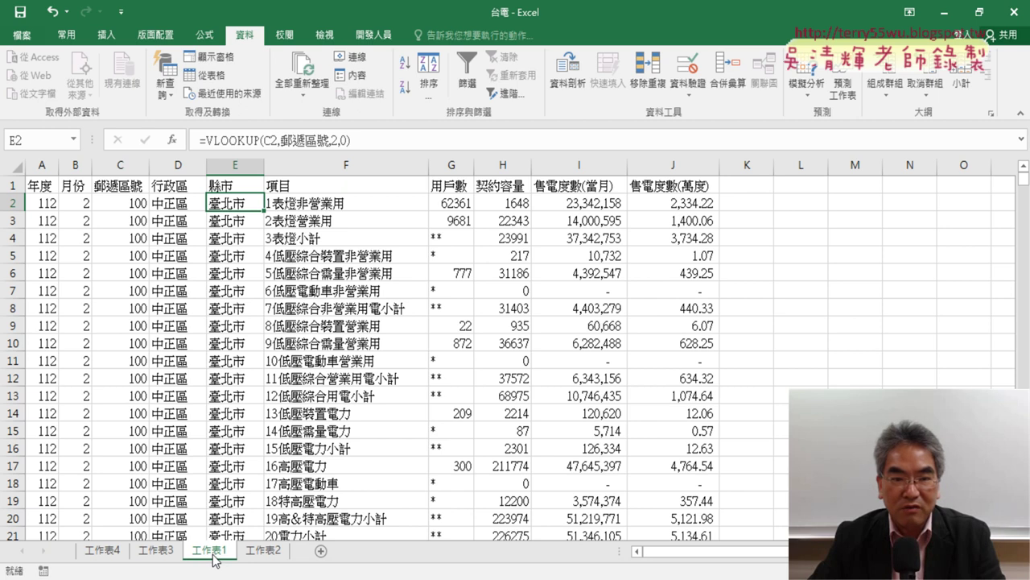
pyautogui.click(272, 554)
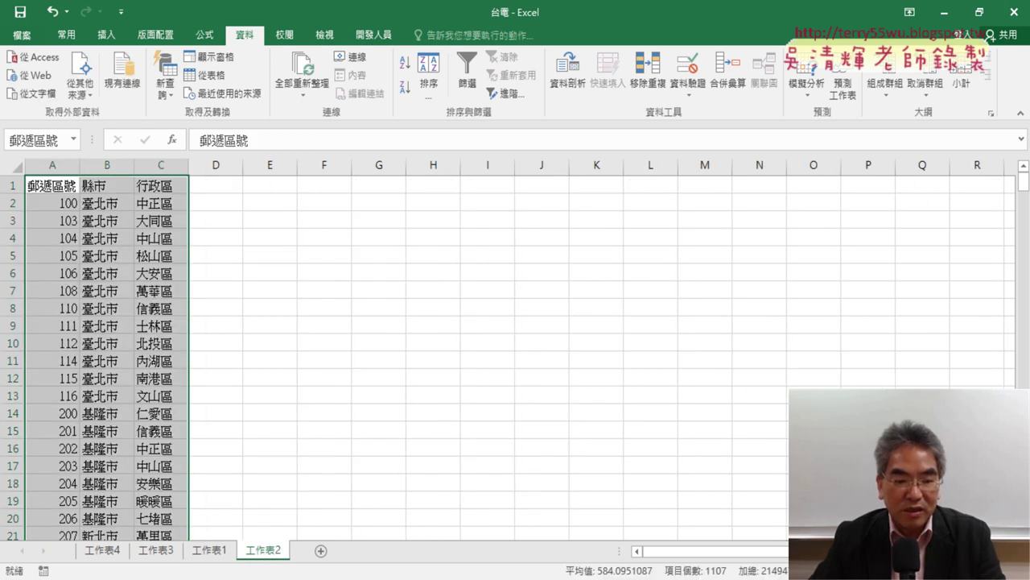
pyautogui.click(231, 573)
pyautogui.click(92, 538)
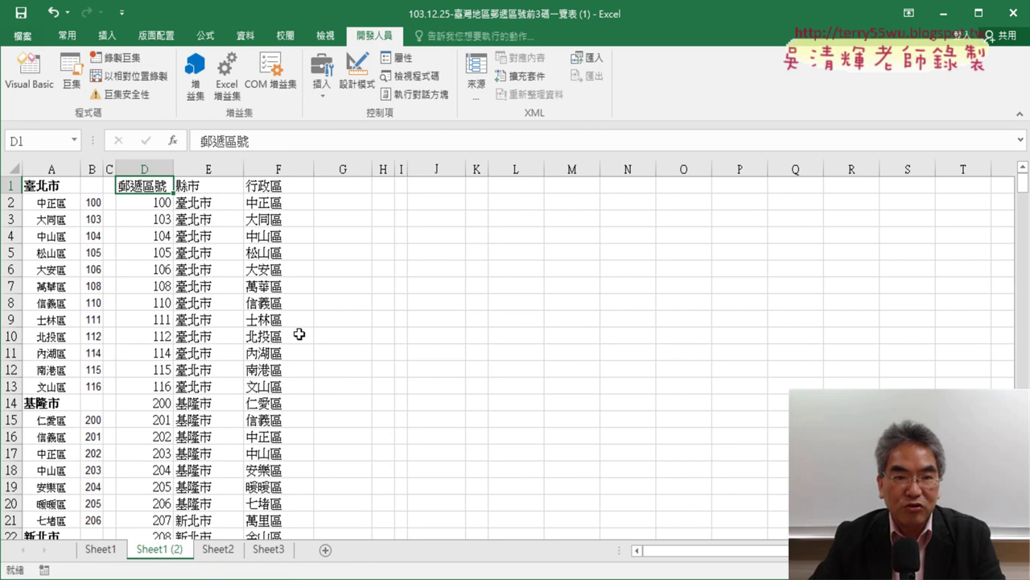
# - Show the 郵遞區號合併2_OK macro code, highlight its Or x = "島" clause, then return to the 台電 workbook
pyautogui.click(29, 69)
pyautogui.scroll(1, 614, 314)
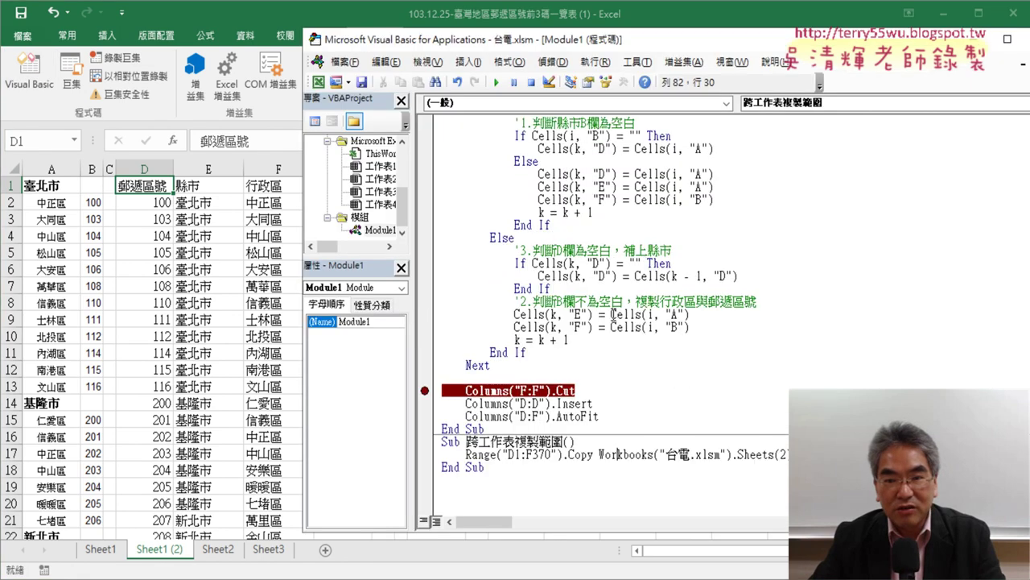
pyautogui.scroll(4, 615, 313)
pyautogui.scroll(1, 614, 313)
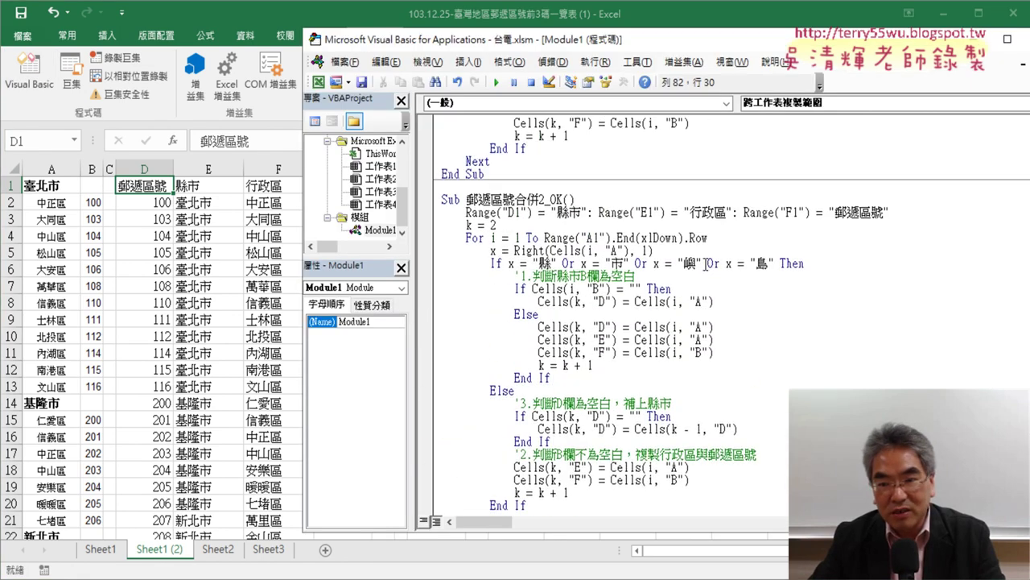
pyautogui.moveTo(705, 264); pyautogui.dragTo(777, 263)
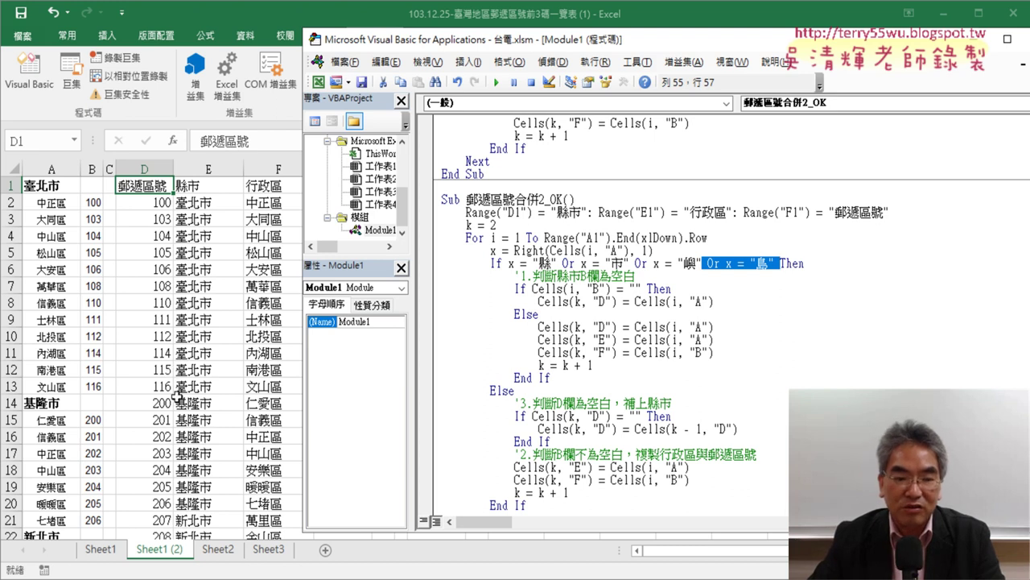
pyautogui.click(241, 575)
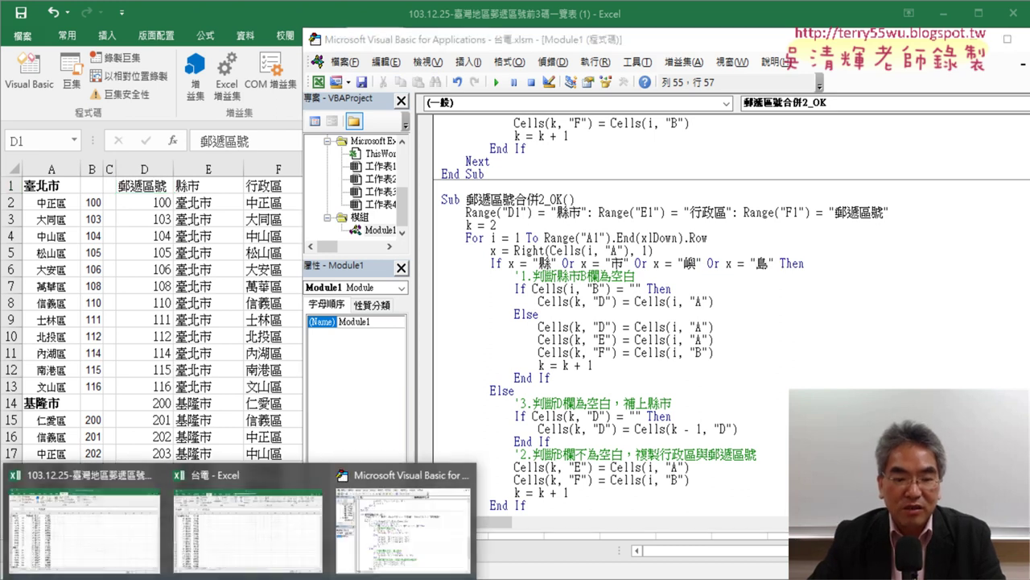
pyautogui.click(242, 564)
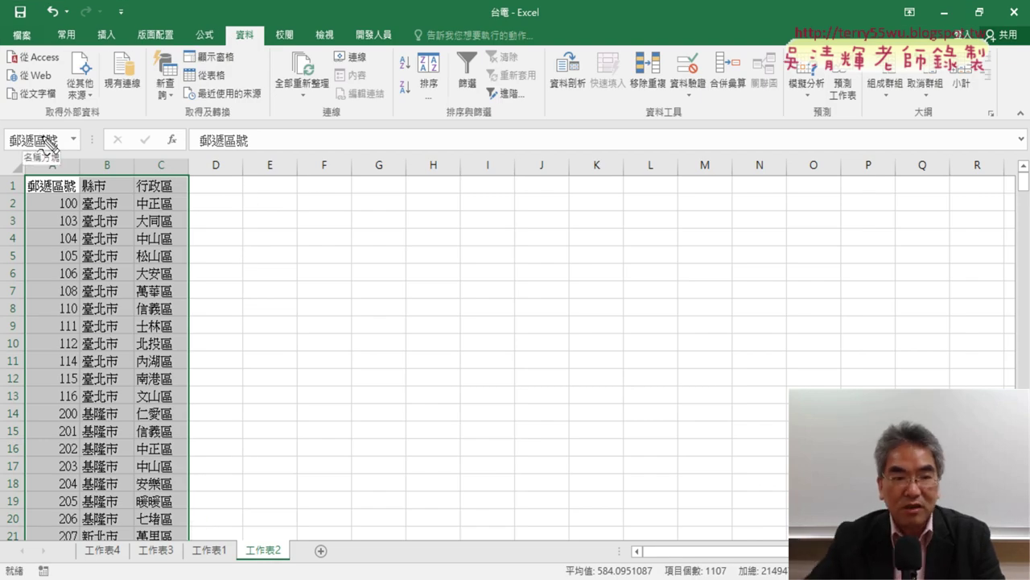
# - Mark the zip table in columns A:C as the range 郵遞區號, then select column E on 工作表1
pyautogui.moveTo(25, 180)
pyautogui.mouseDown()
pyautogui.moveTo(24, 348)
pyautogui.moveTo(183, 172)
pyautogui.moveTo(182, 423)
pyautogui.mouseUp()
pyautogui.moveTo(63, 135); pyautogui.dragTo(26, 129)
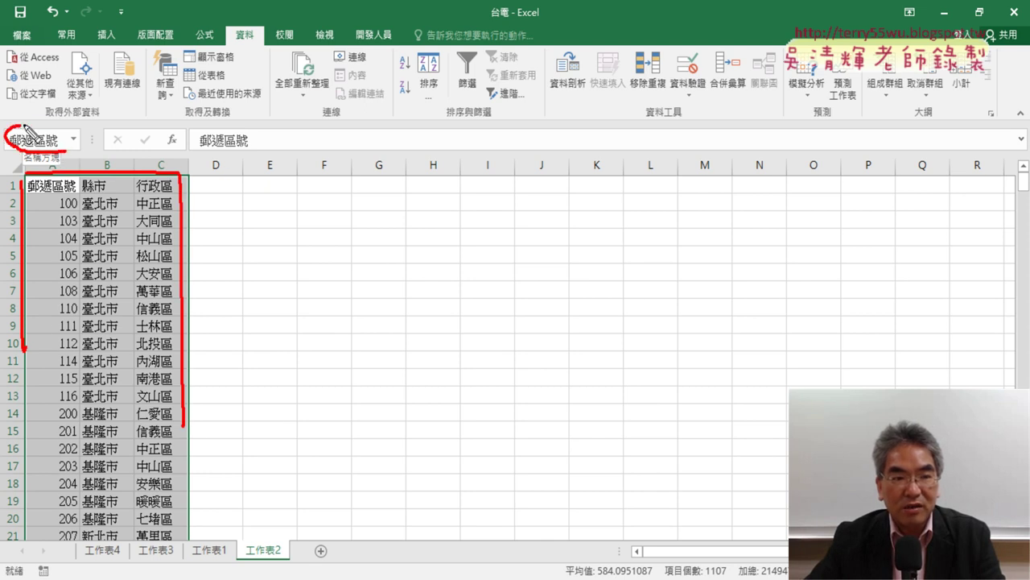
pyautogui.moveTo(127, 171); pyautogui.dragTo(73, 141)
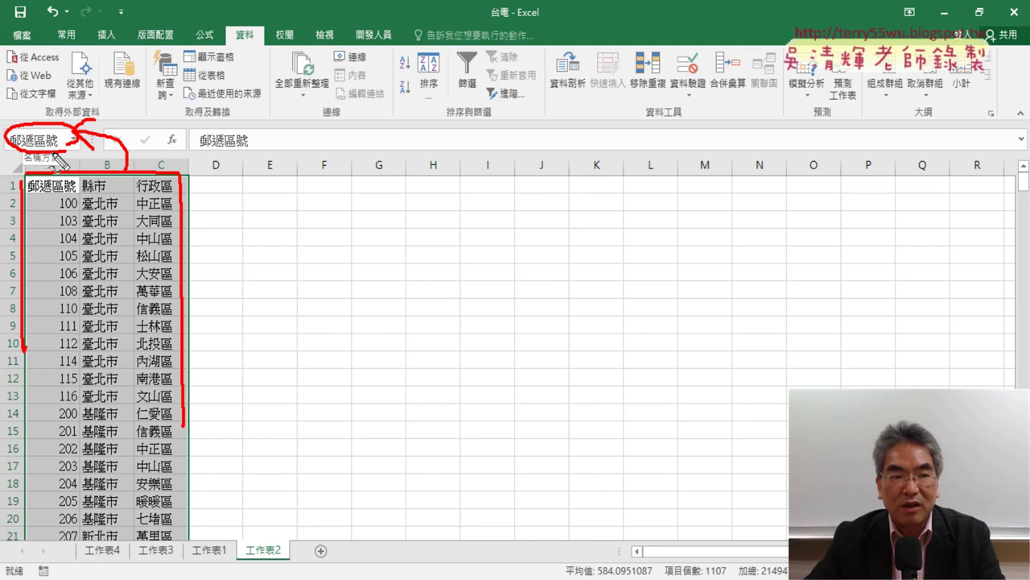
pyautogui.press('Escape')
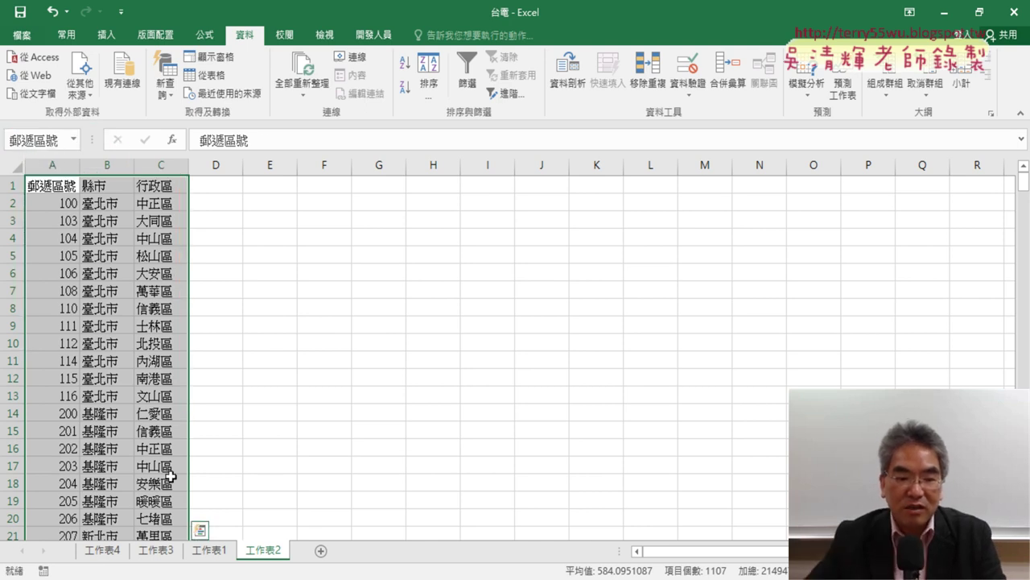
pyautogui.click(209, 551)
pyautogui.click(233, 166)
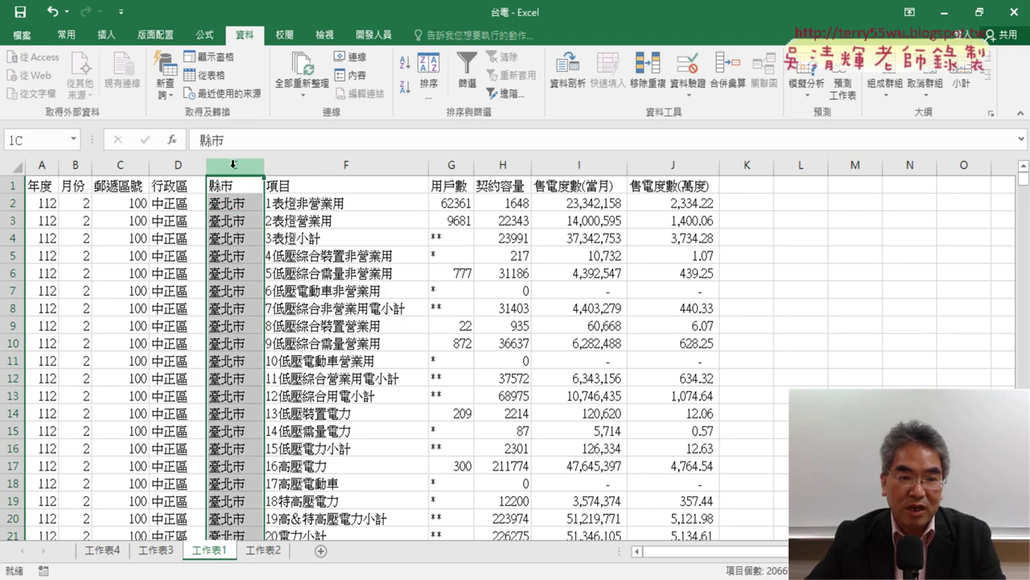
# - Review E3's VLOOKUP(C3,郵遞區號,2,0) arguments in Function Arguments, then stop the classroom broadcast
pyautogui.click(235, 215)
pyautogui.click(231, 139)
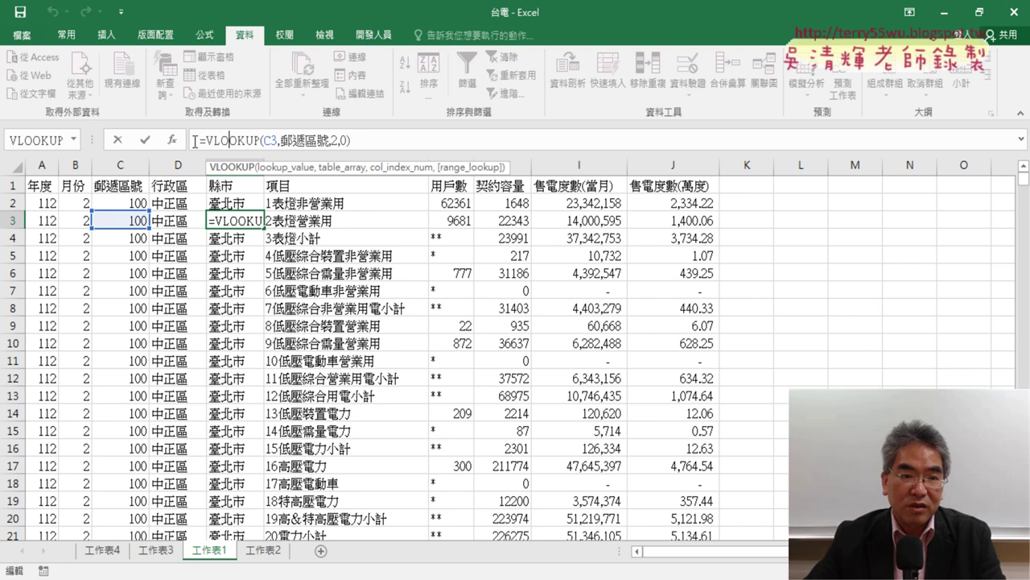
pyautogui.click(171, 140)
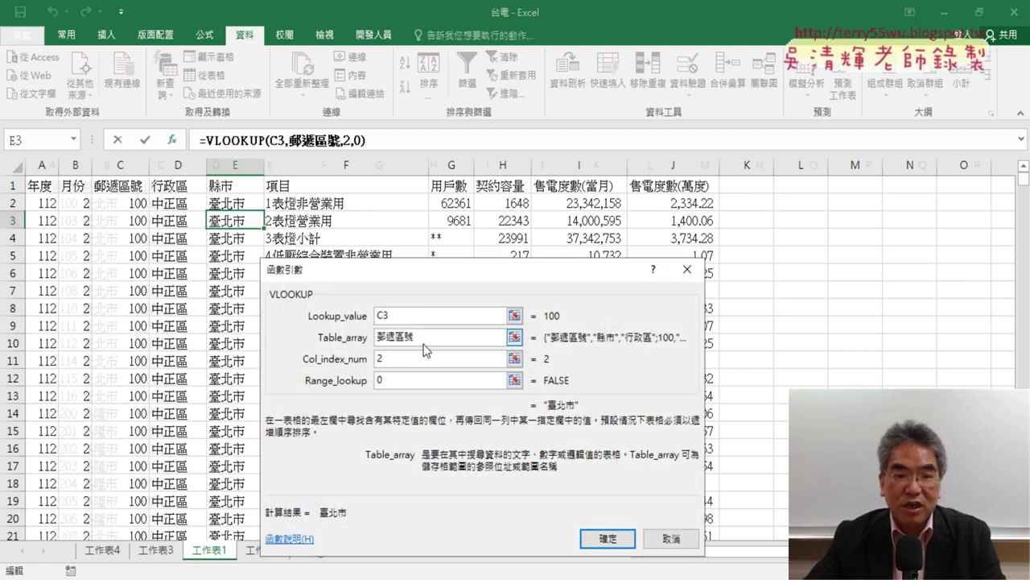
pyautogui.moveTo(427, 337); pyautogui.dragTo(330, 342)
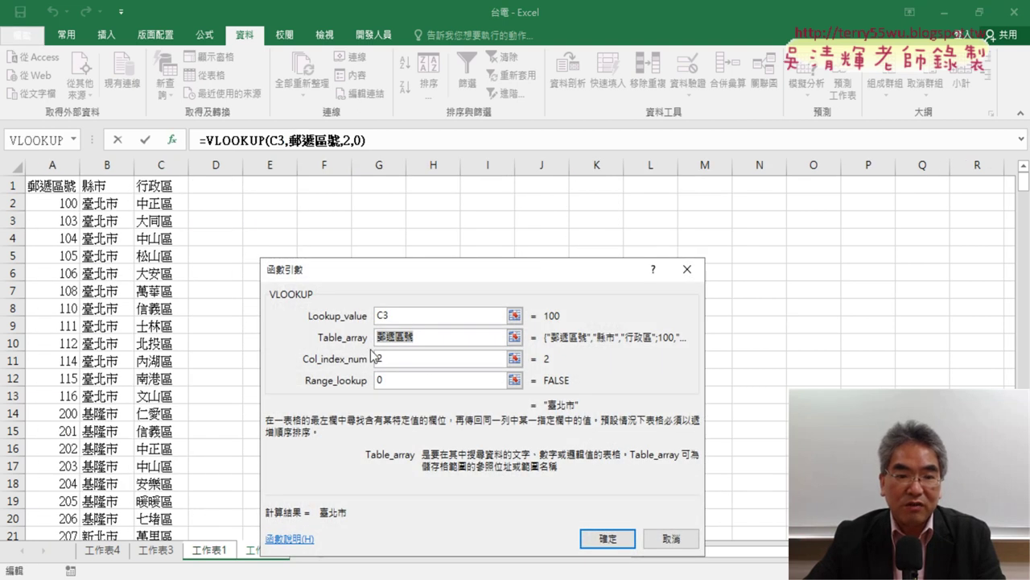
pyautogui.click(375, 359)
pyautogui.click(397, 381)
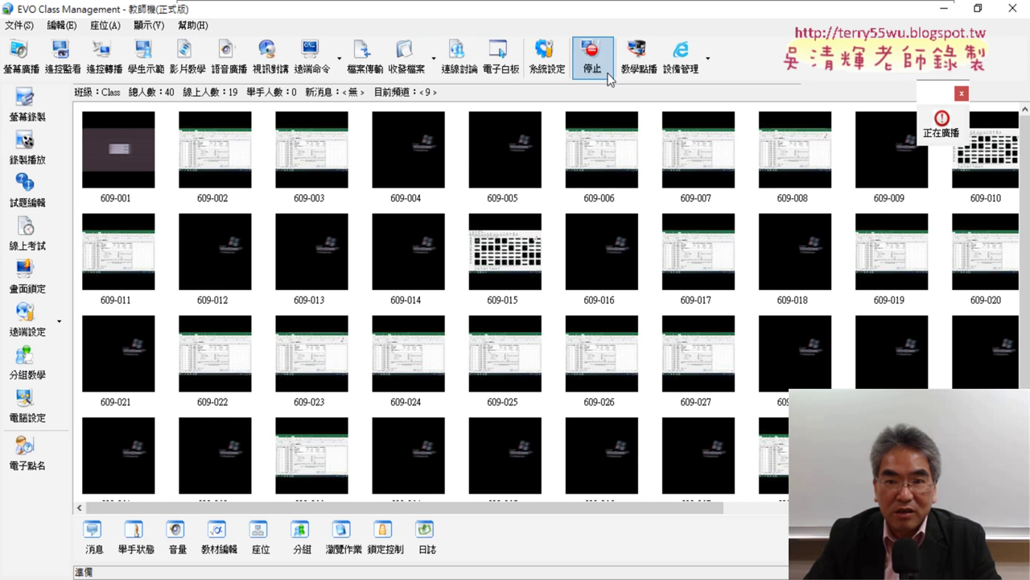
pyautogui.click(593, 55)
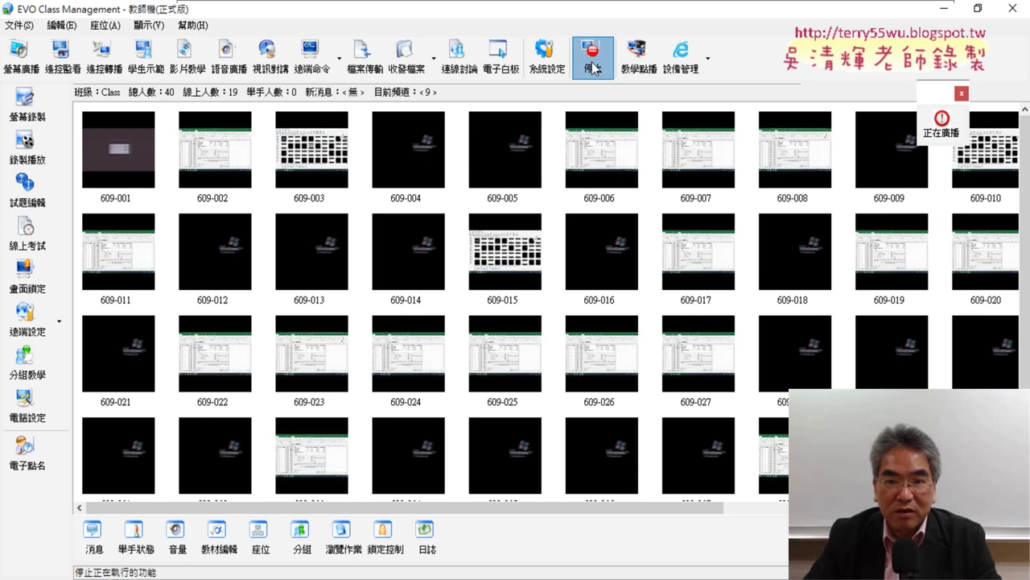